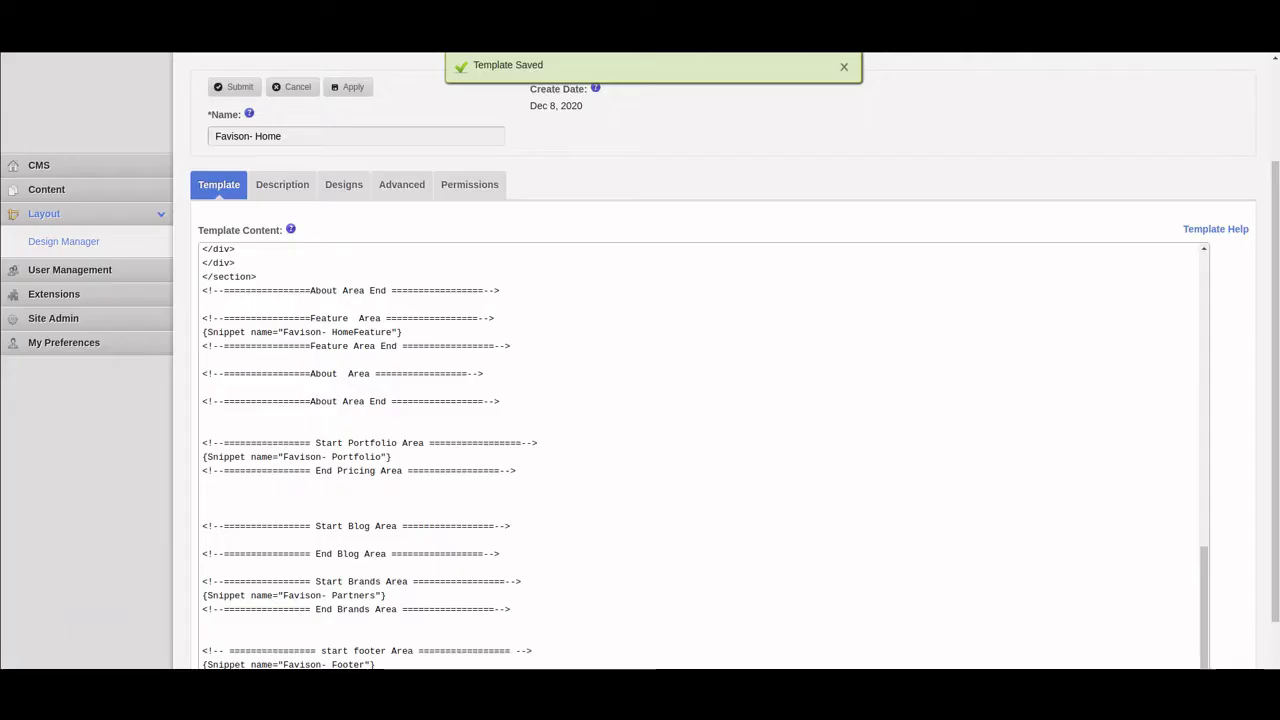
# - Delete the surplus blank lines after the footer include in Favison- Home and apply the template
pyautogui.scroll(15, 644, 312)
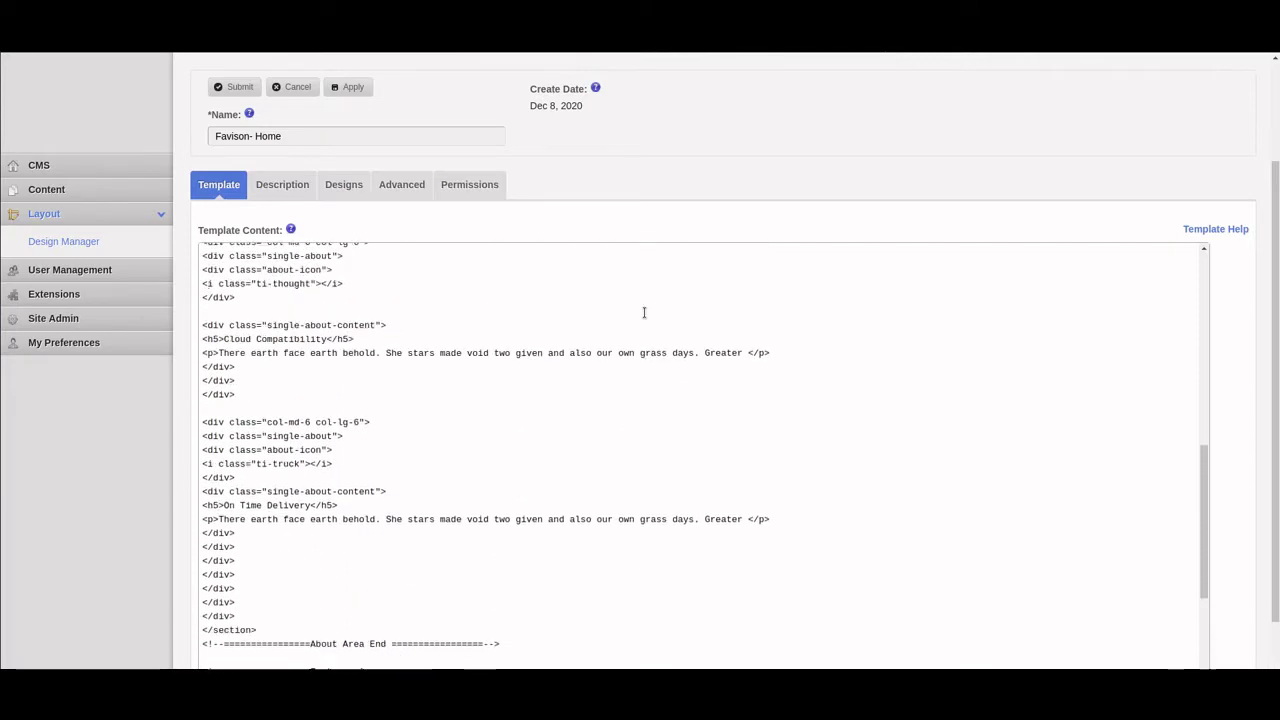
pyautogui.scroll(5, 644, 312)
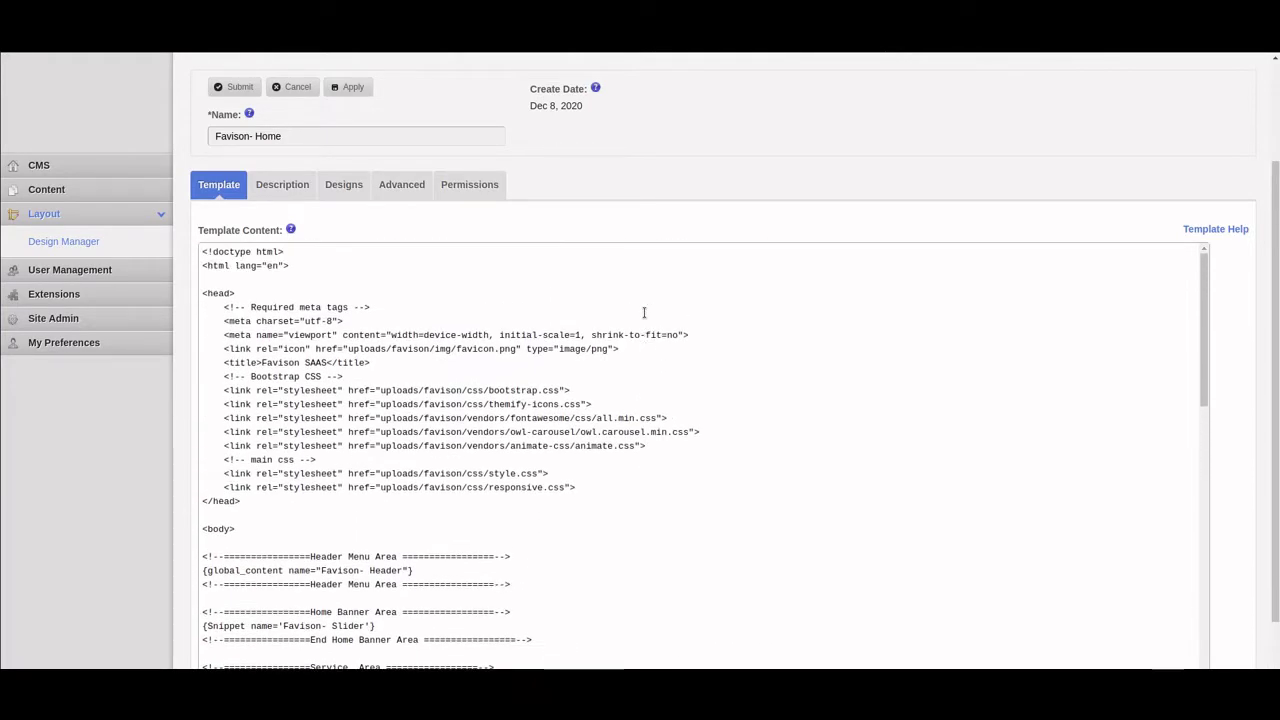
pyautogui.scroll(-5, 644, 312)
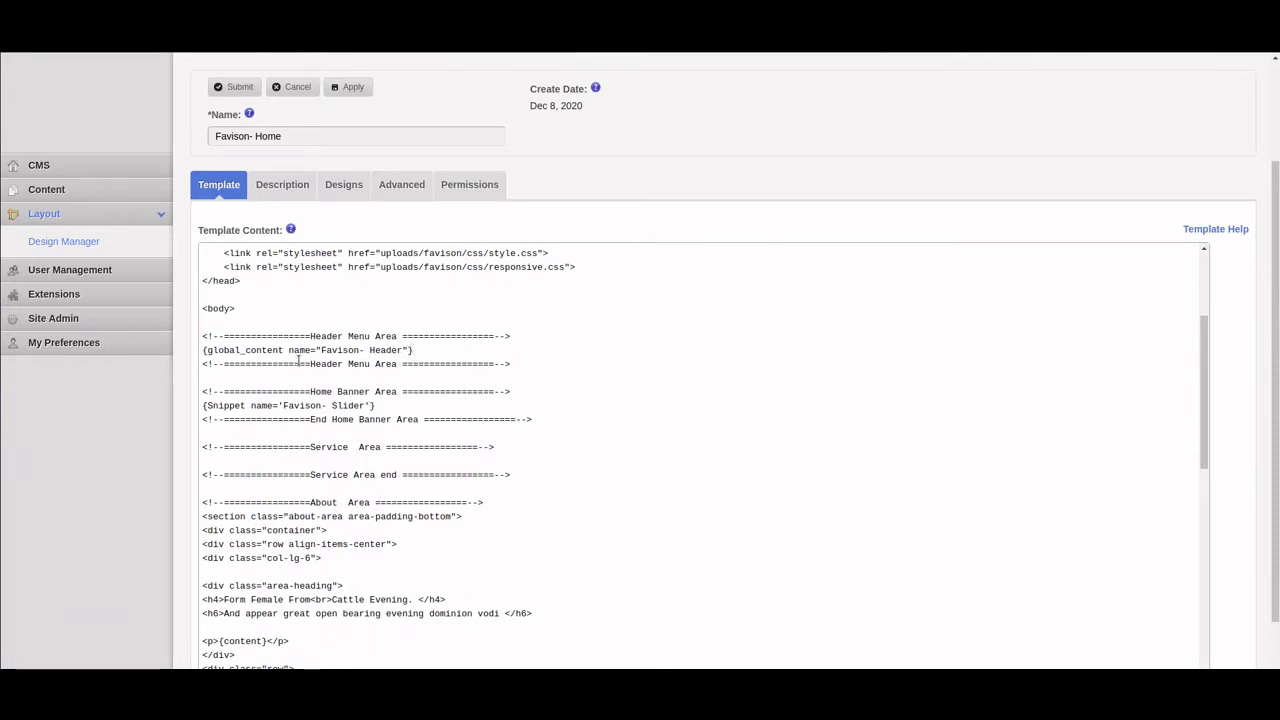
pyautogui.scroll(-6, 449, 329)
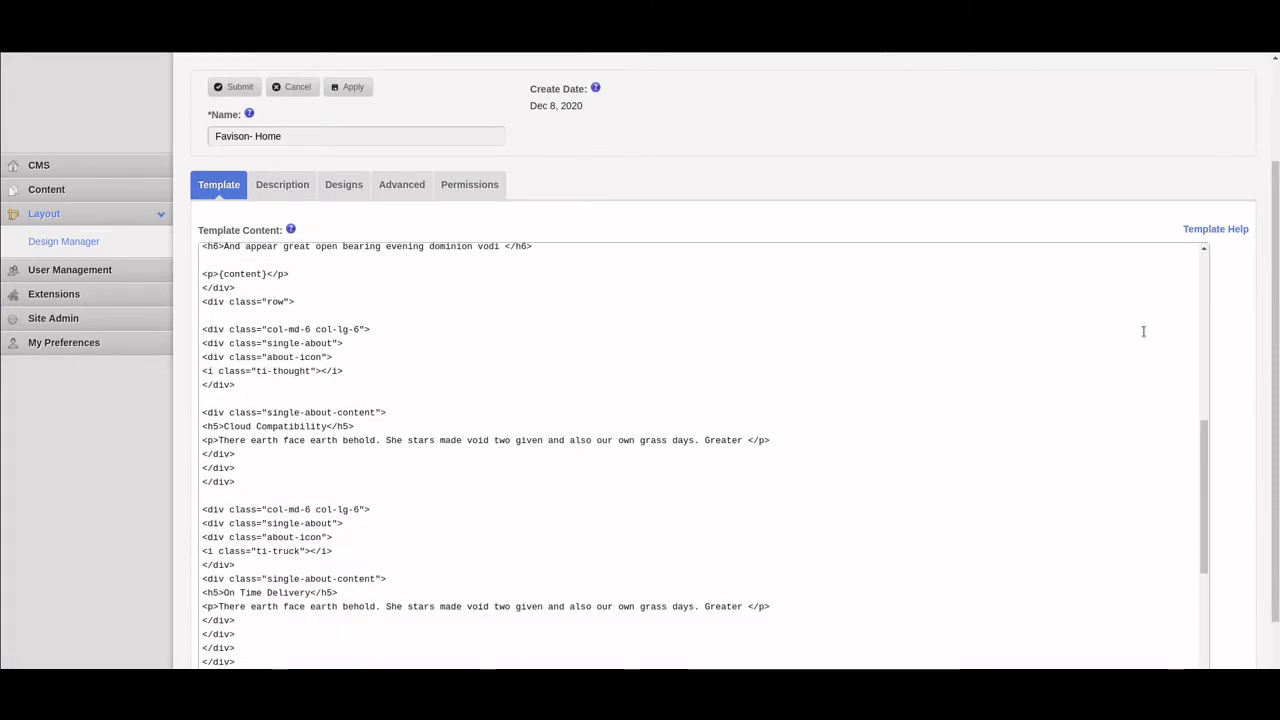
pyautogui.scroll(-1, 1237, 332)
pyautogui.scroll(-1, 1237, 332)
pyautogui.moveTo(1204, 354); pyautogui.dragTo(1236, 566)
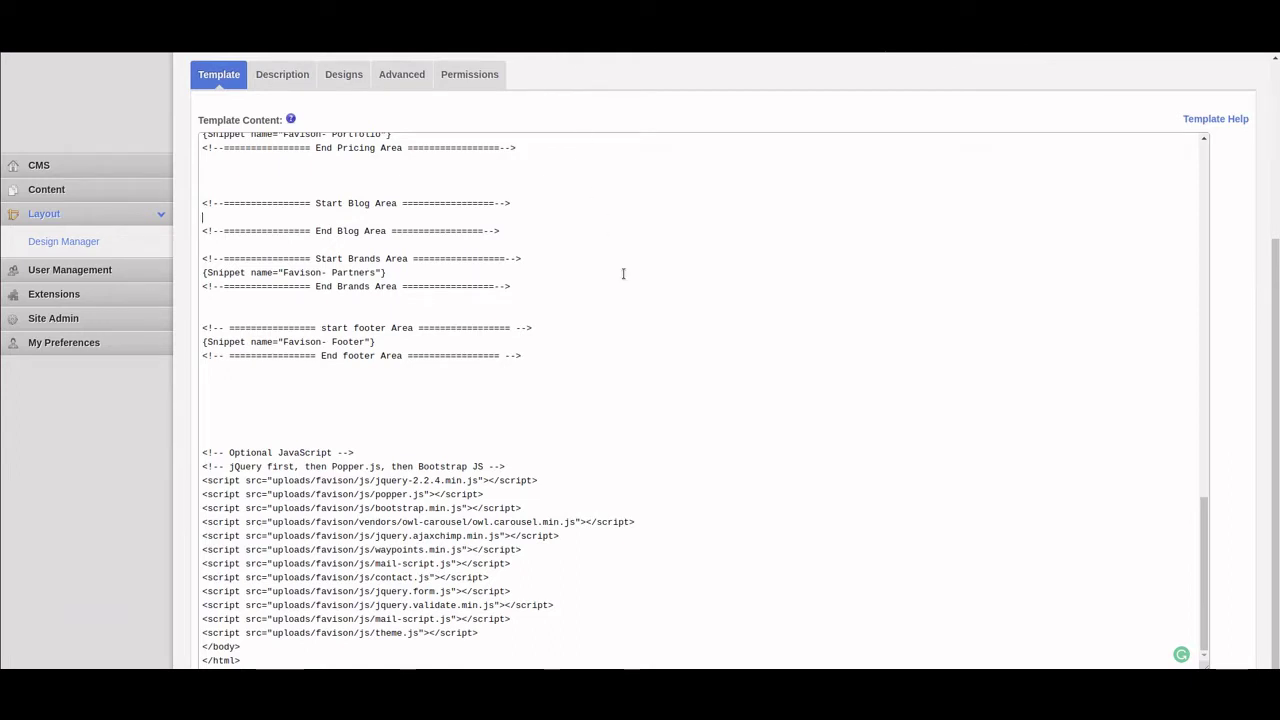
pyautogui.click(474, 408)
pyautogui.press('BackSpace')
pyautogui.press('BackSpace')
pyautogui.press('BackSpace')
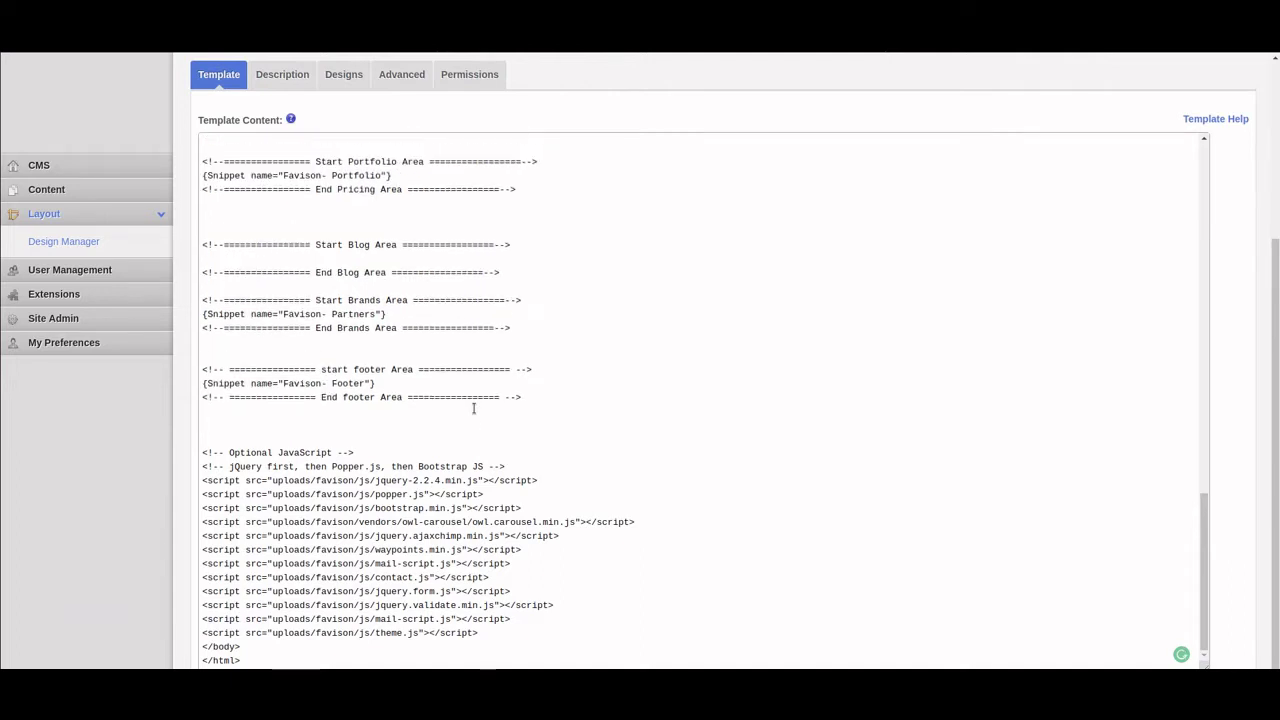
pyautogui.scroll(2, 1221, 233)
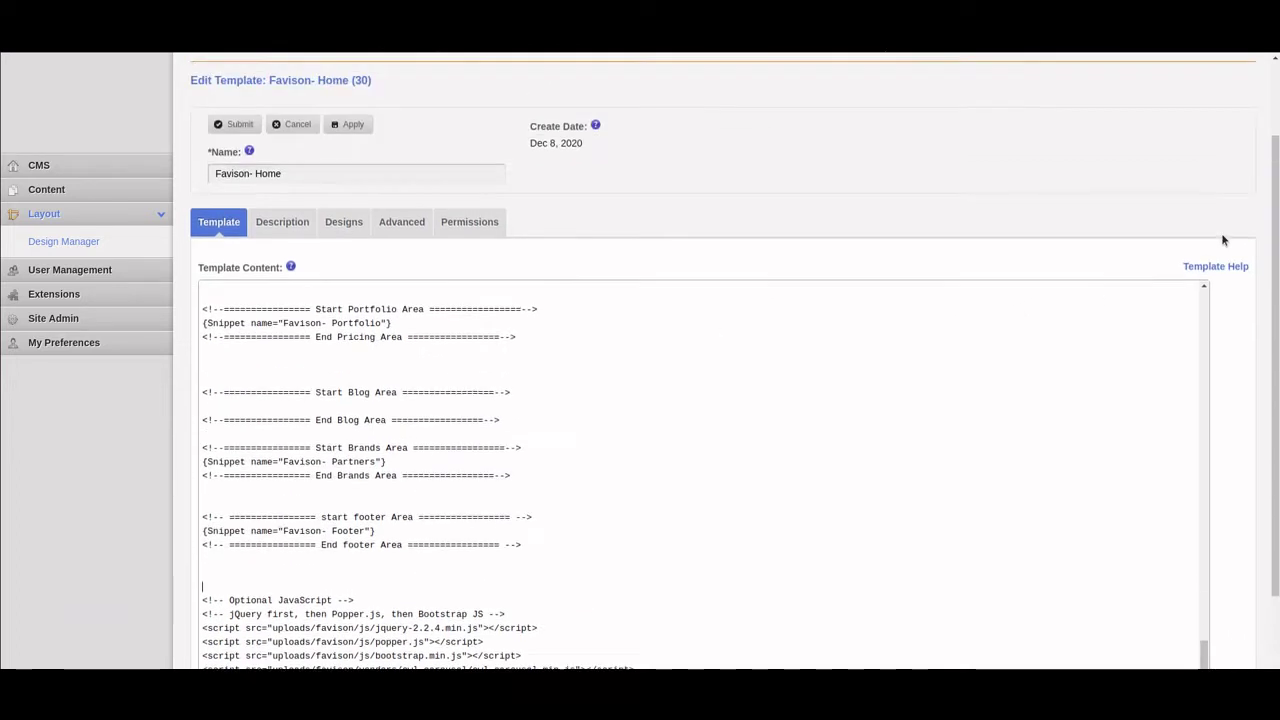
pyautogui.click(352, 197)
# - Review the top of Favison- Home and select the line break after the Favison- Header include
pyautogui.scroll(-2, 1213, 186)
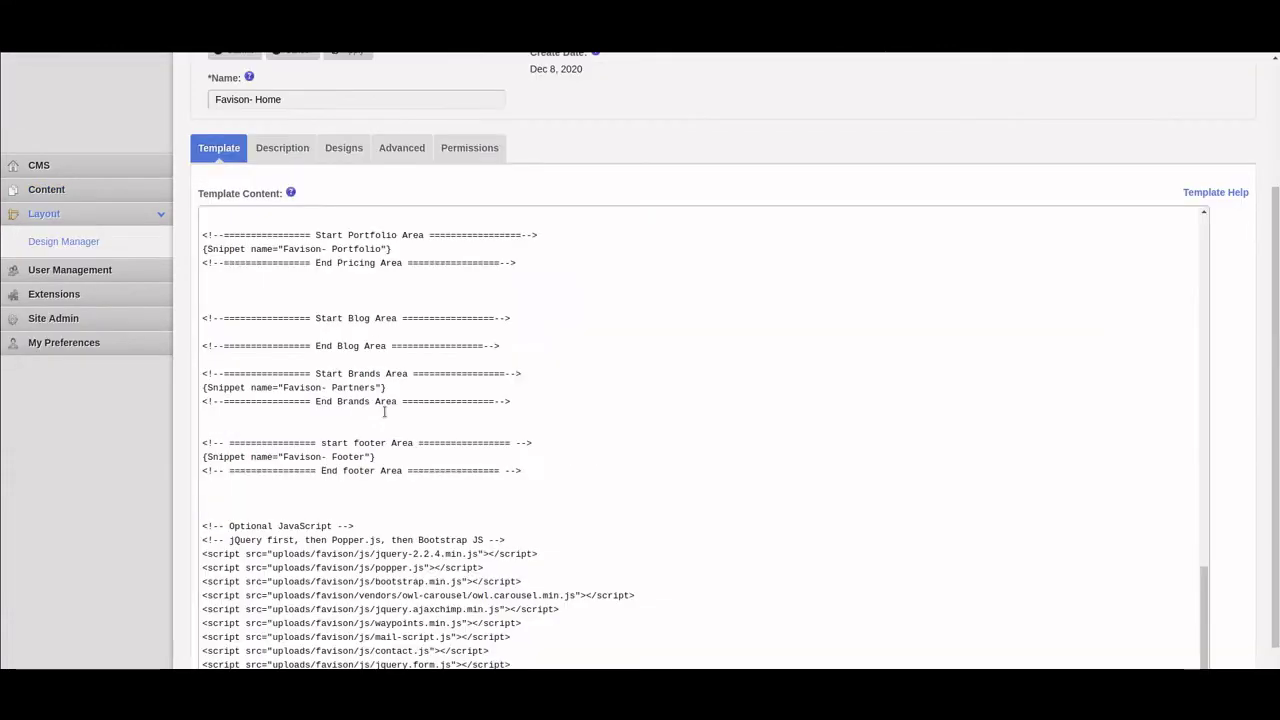
pyautogui.scroll(20, 384, 411)
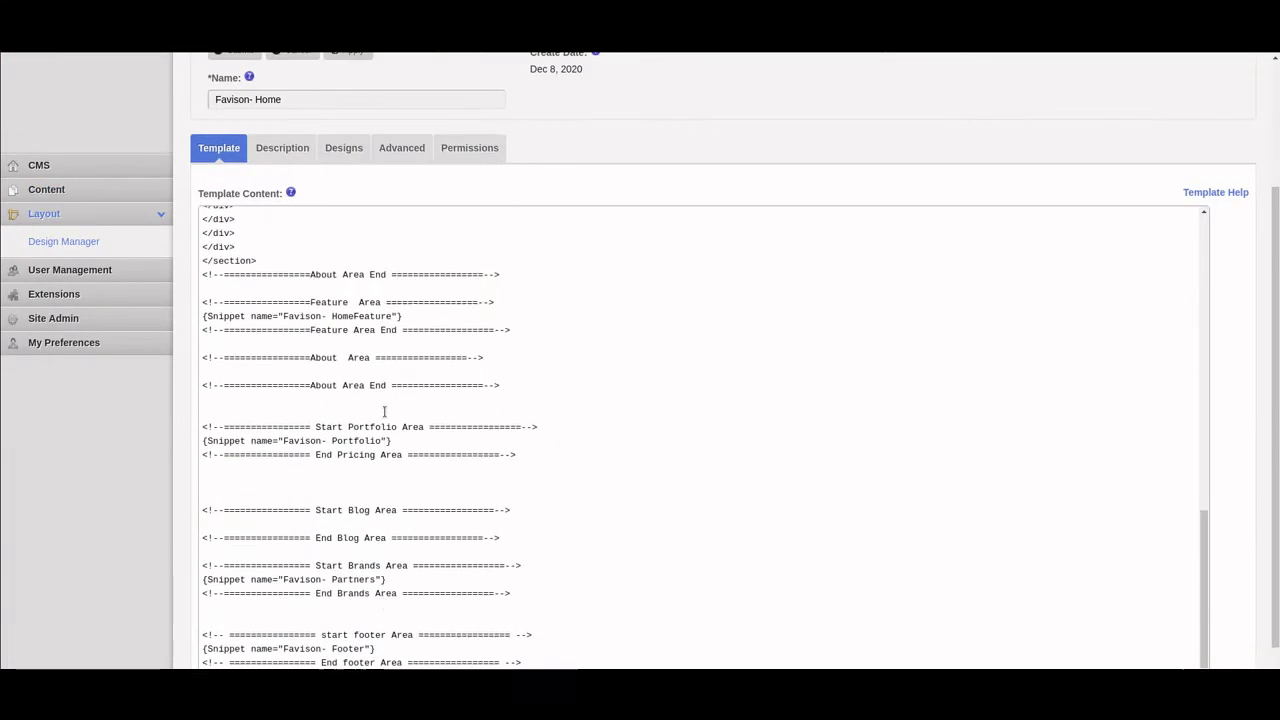
pyautogui.scroll(2, 384, 411)
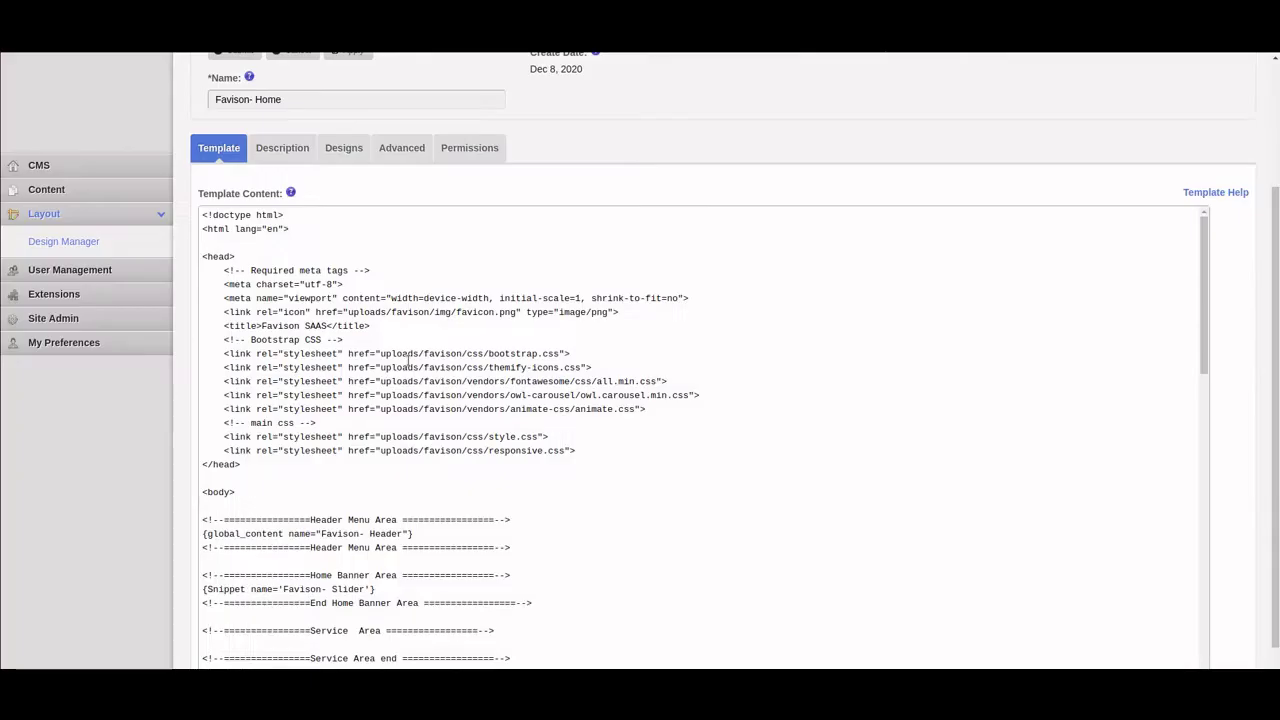
pyautogui.scroll(-3, 426, 373)
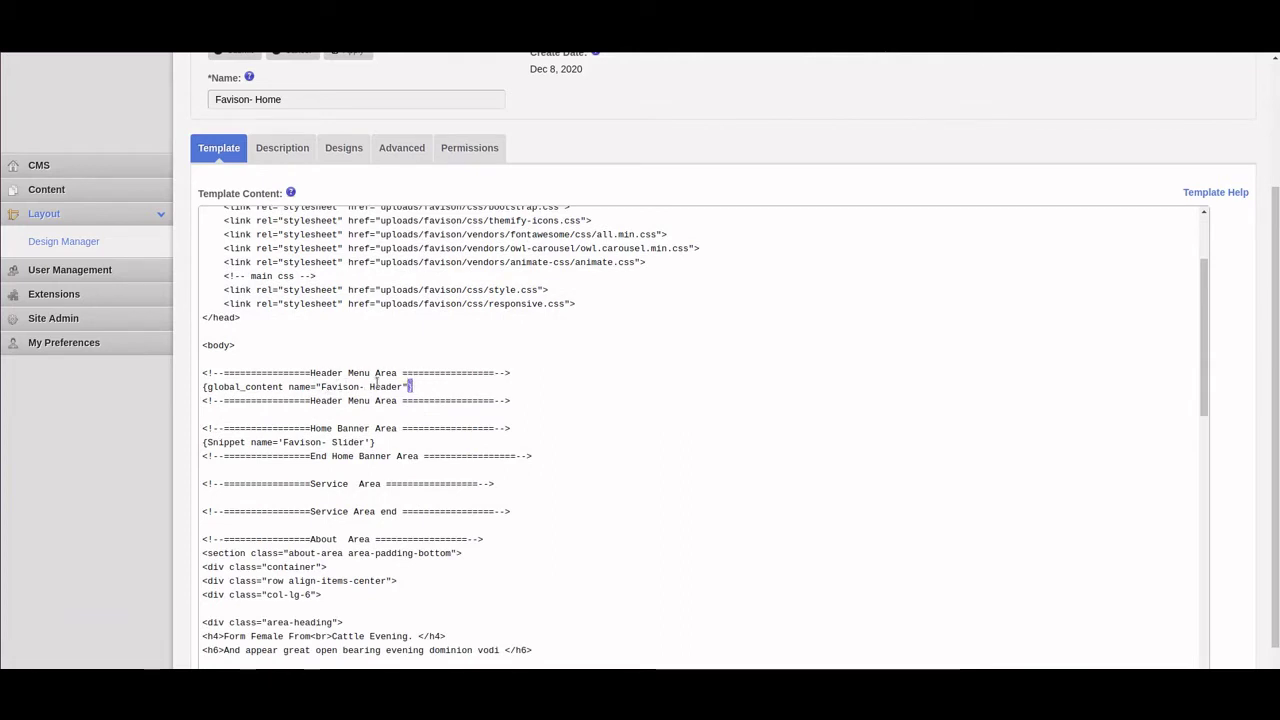
pyautogui.moveTo(417, 387); pyautogui.dragTo(201, 387)
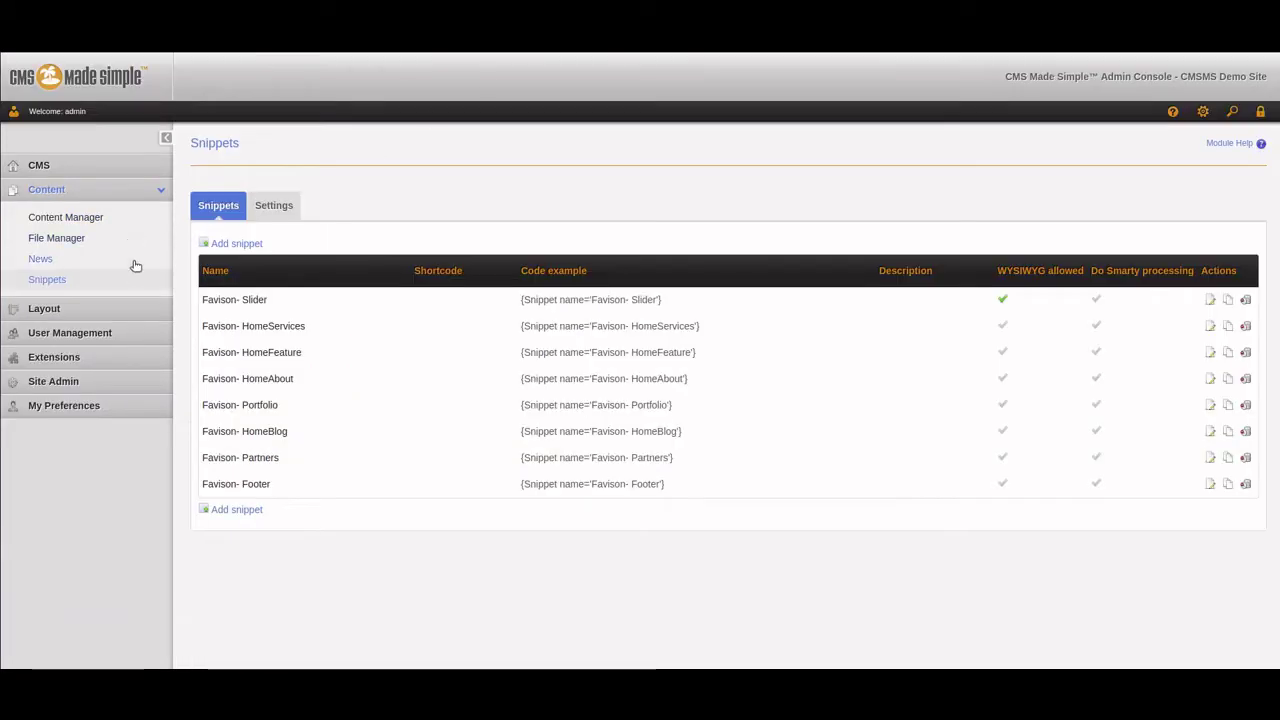
# - Open Favison- Header from the Templates list under Layout > Design Manager
pyautogui.click(79, 309)
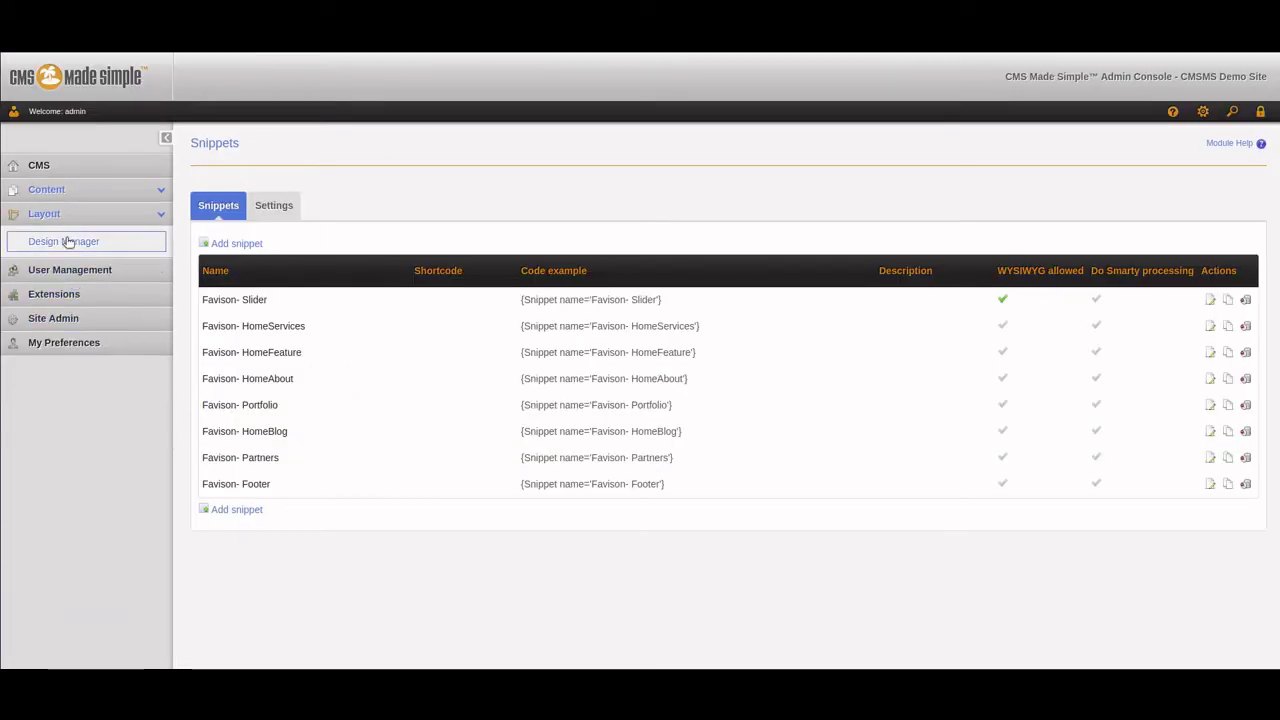
pyautogui.click(68, 244)
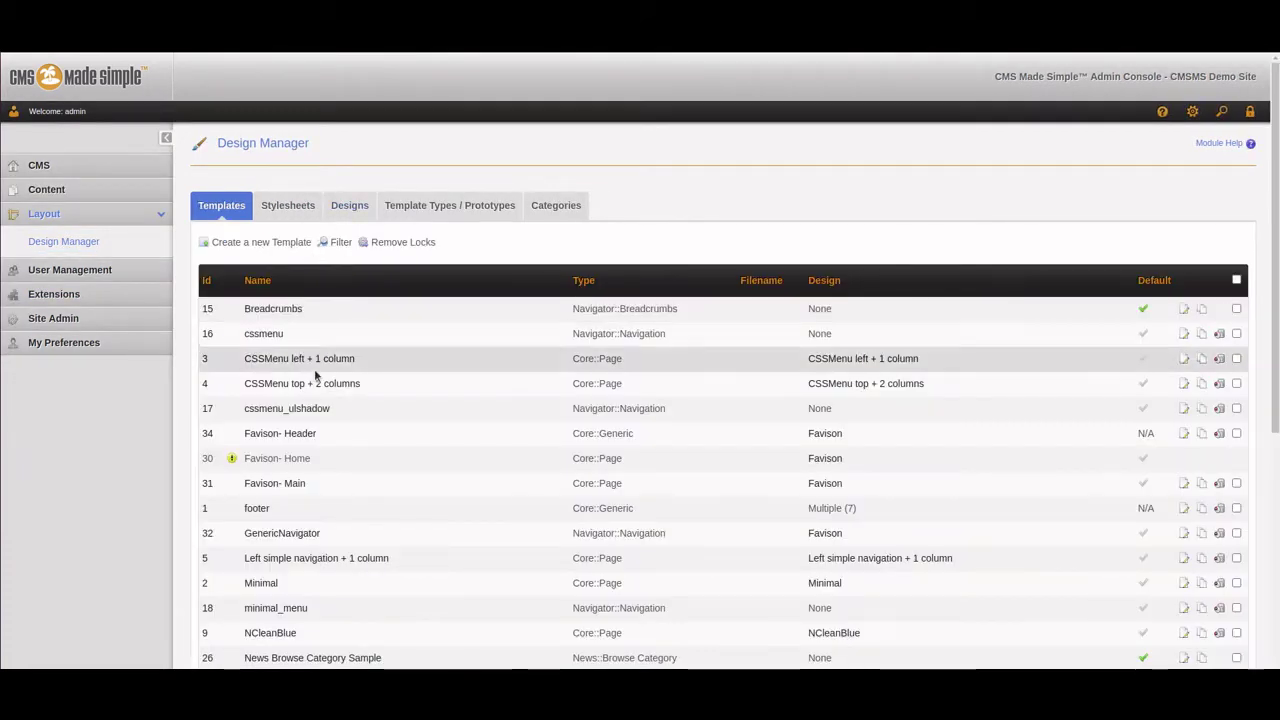
pyautogui.click(290, 437)
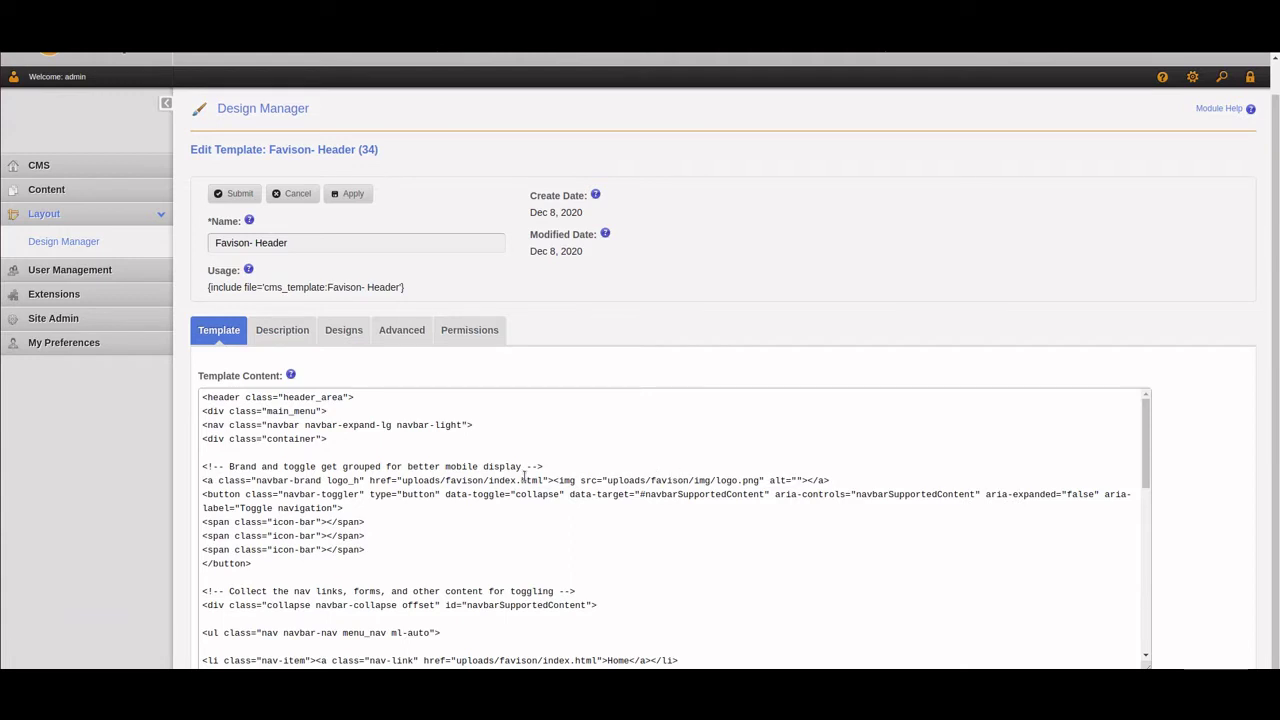
# - Replace the logo link href uploads/favison/index.html with {root_url} in Favison- Header
pyautogui.moveTo(546, 480); pyautogui.dragTo(406, 486)
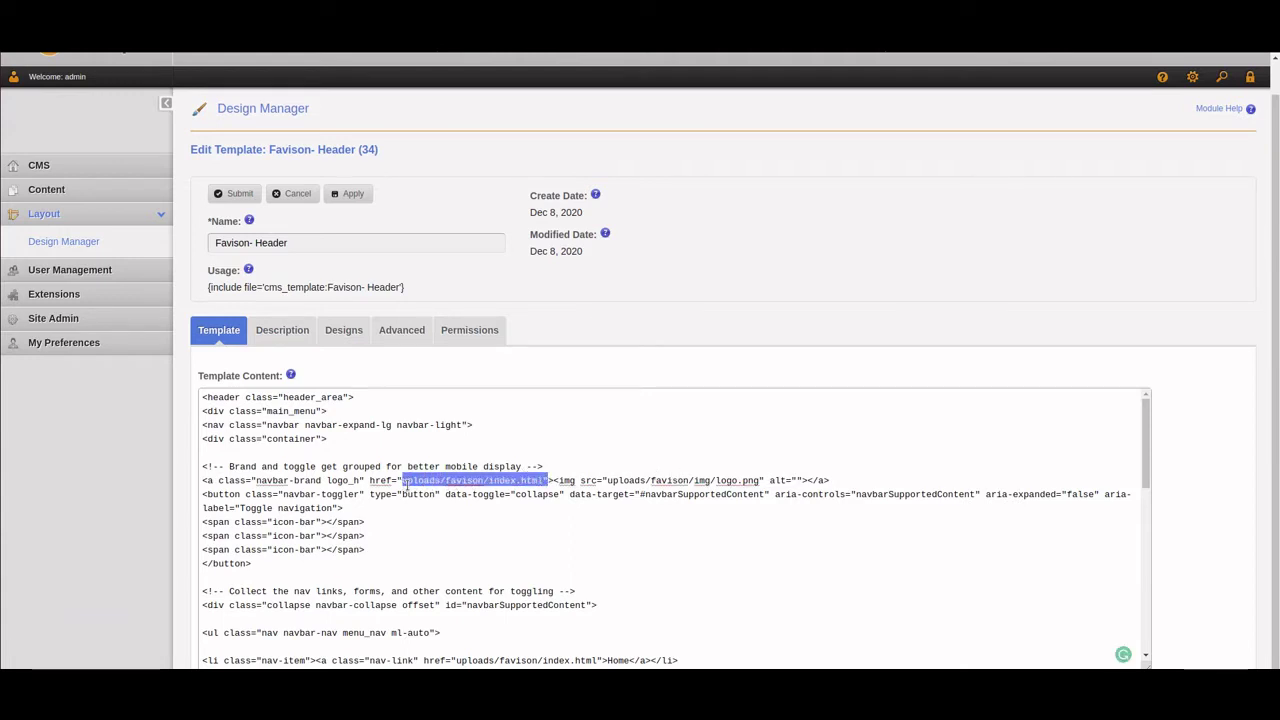
pyautogui.click(478, 481)
pyautogui.moveTo(543, 481); pyautogui.dragTo(403, 481)
pyautogui.write('index.php')
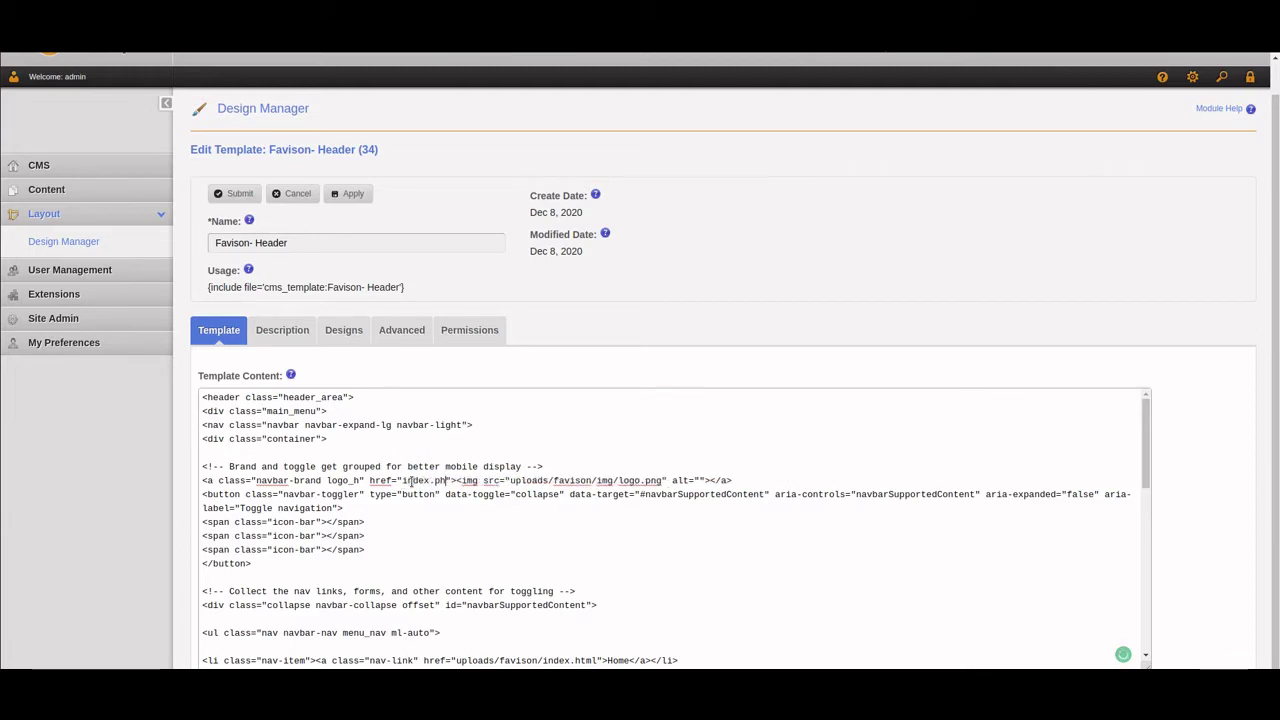
pyautogui.press('BackSpace')
pyautogui.press('BackSpace')
pyautogui.press('BackSpace')
pyautogui.press('BackSpace')
pyautogui.press('BackSpace')
pyautogui.press('BackSpace')
pyautogui.press('BackSpace')
pyautogui.press('BackSpace')
pyautogui.press('BackSpace')
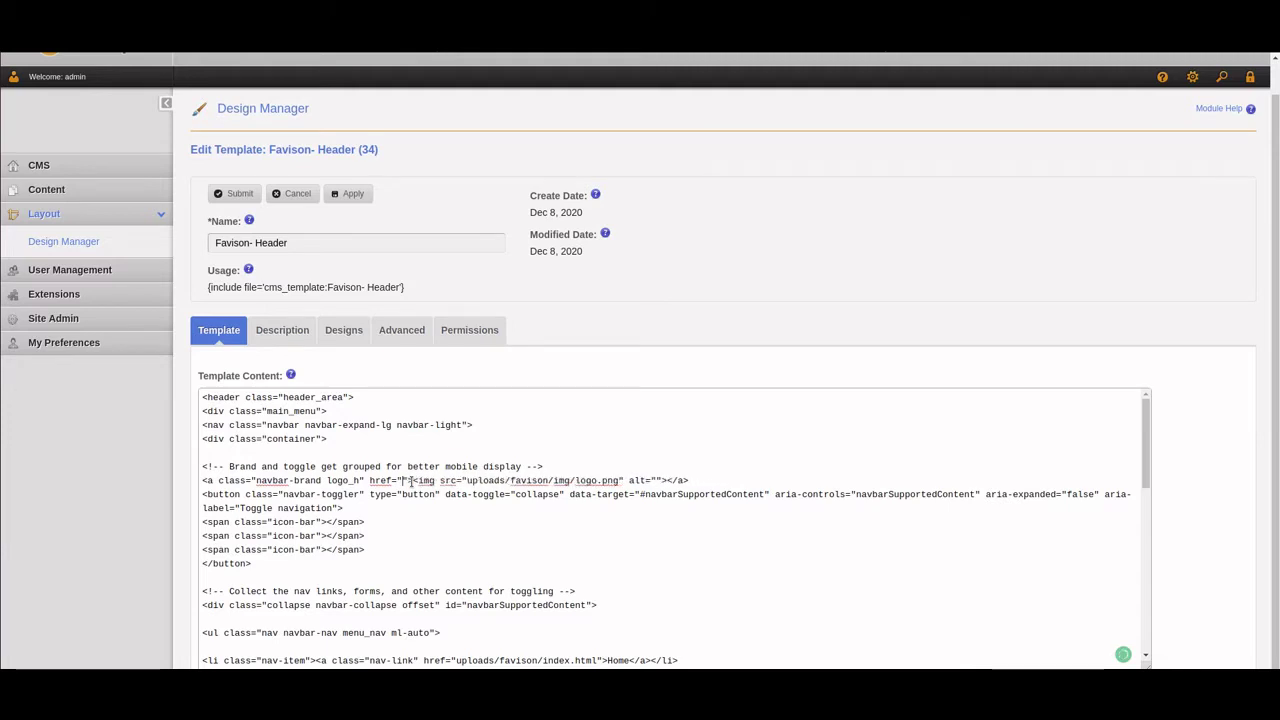
pyautogui.write('{root_u')
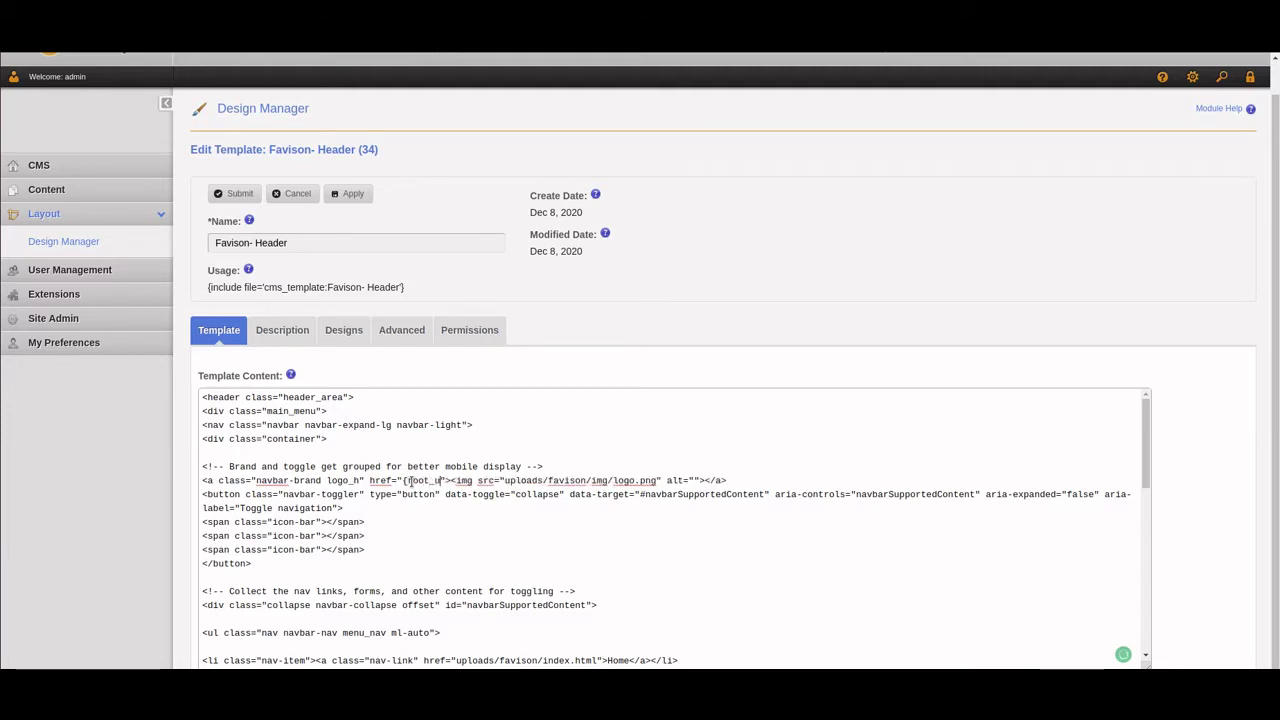
pyautogui.write('rl}')
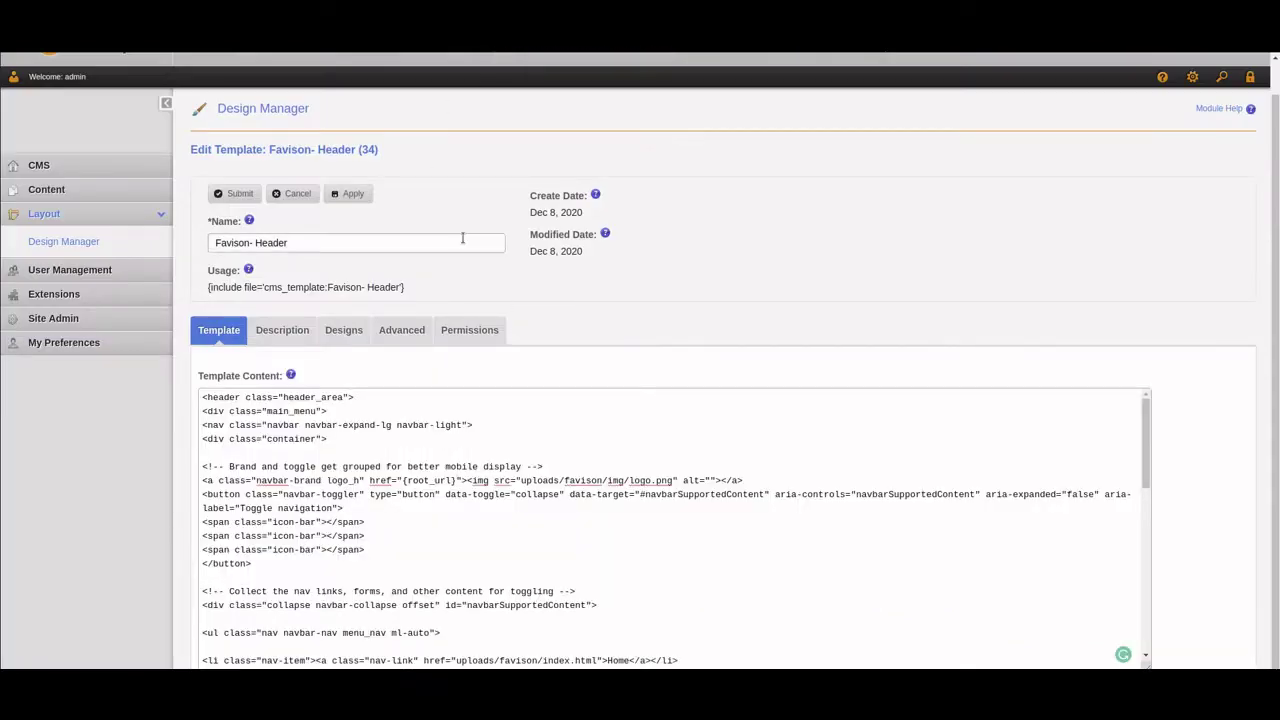
# - Open Content > File Manager in a new browser tab at the uploads folder
pyautogui.click(141, 188)
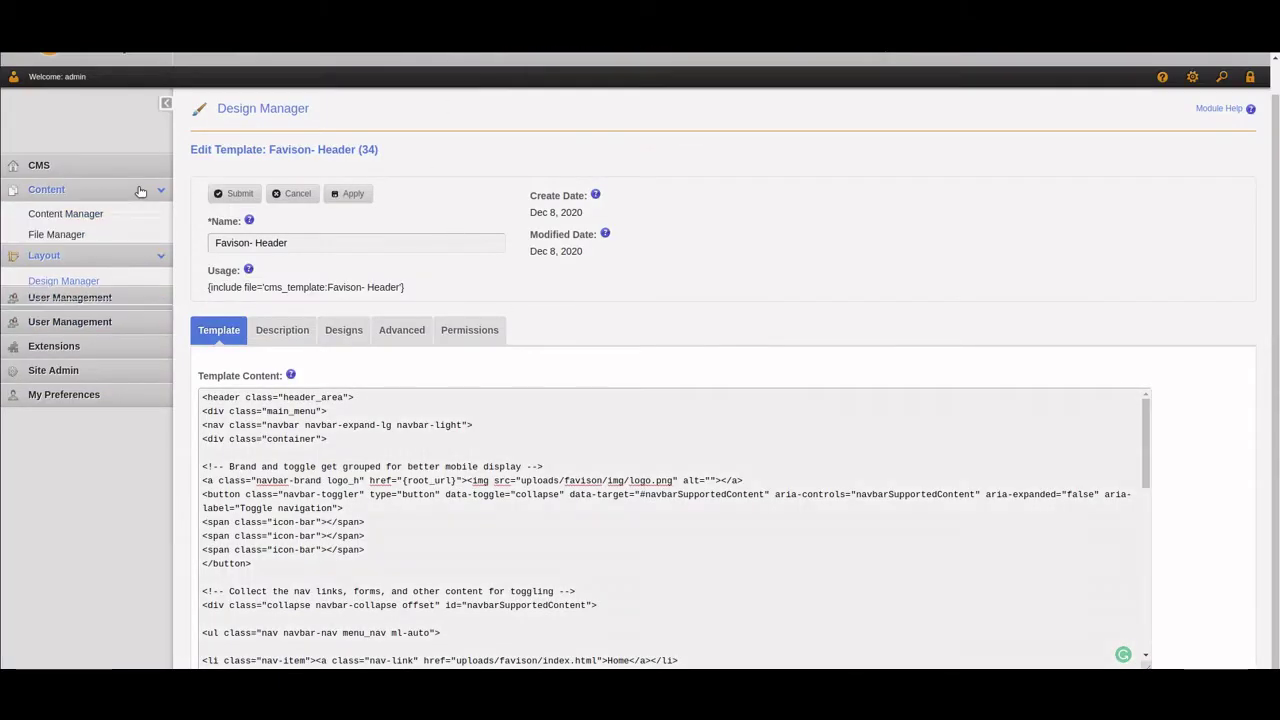
pyautogui.rightClick(90, 243)
pyautogui.click(92, 245)
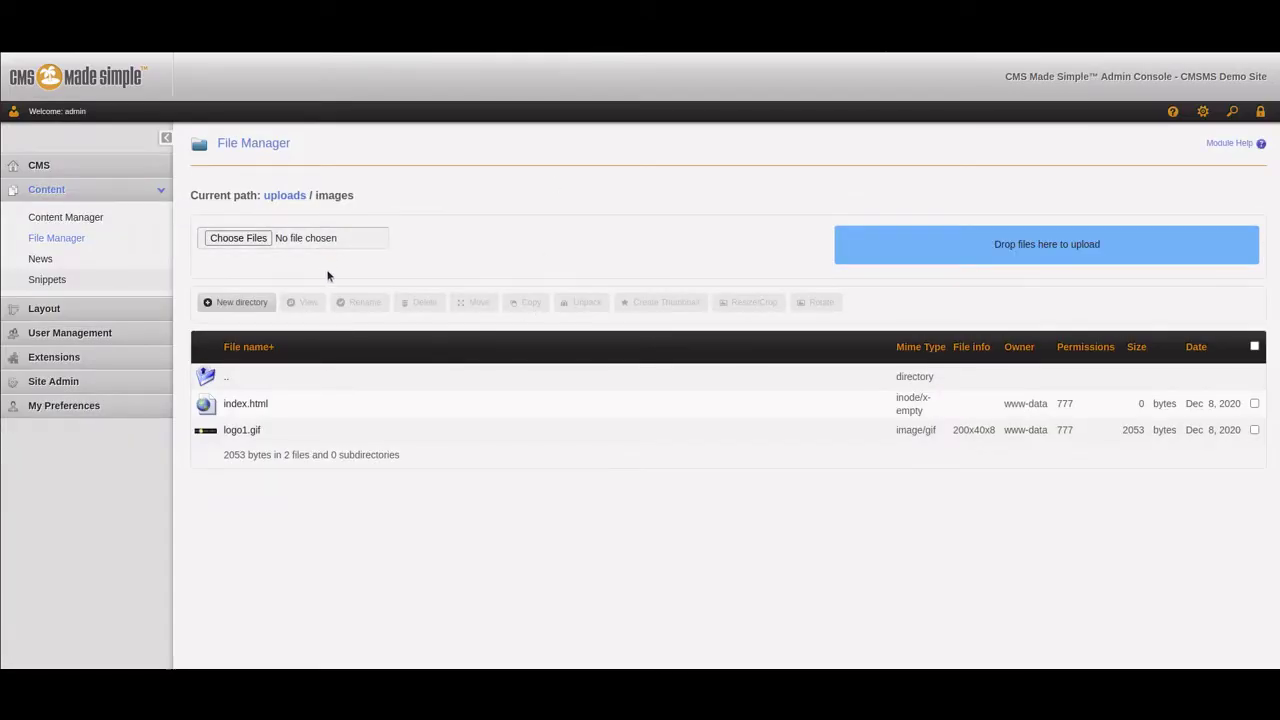
pyautogui.click(285, 196)
# - Upload nia-favicon.png from the cmsmsdemo folder
pyautogui.click(253, 241)
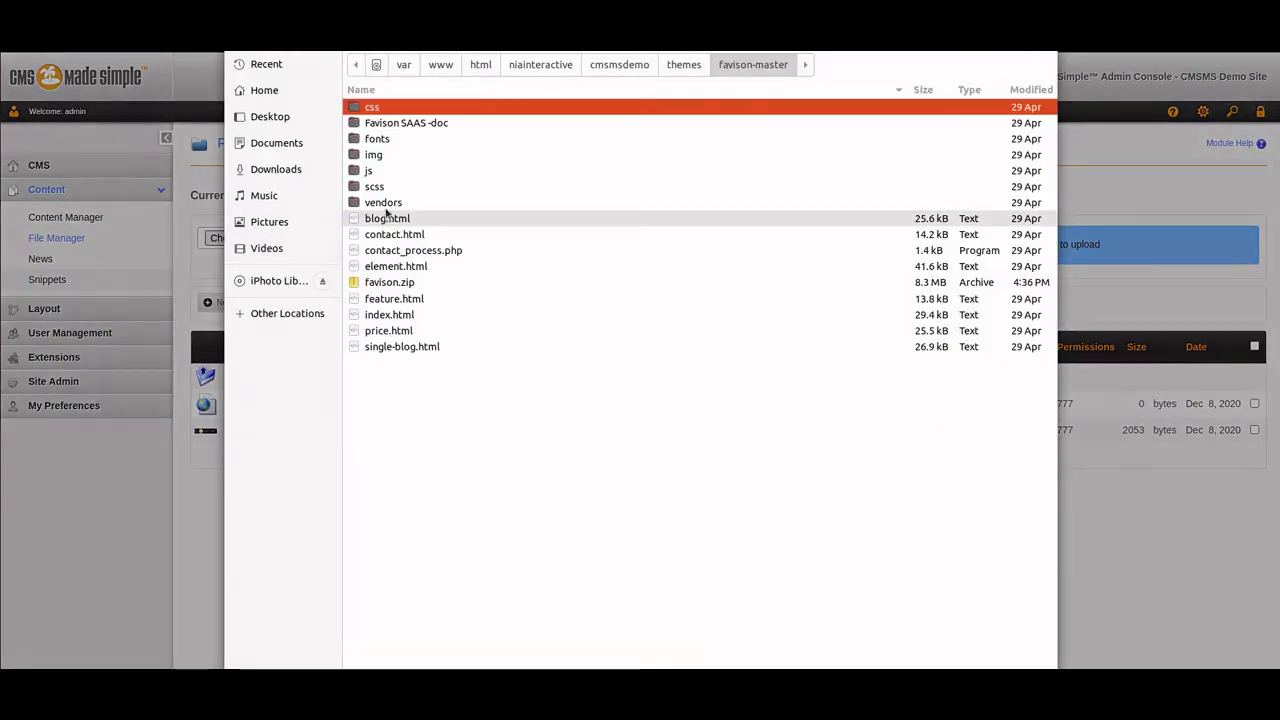
pyautogui.click(684, 65)
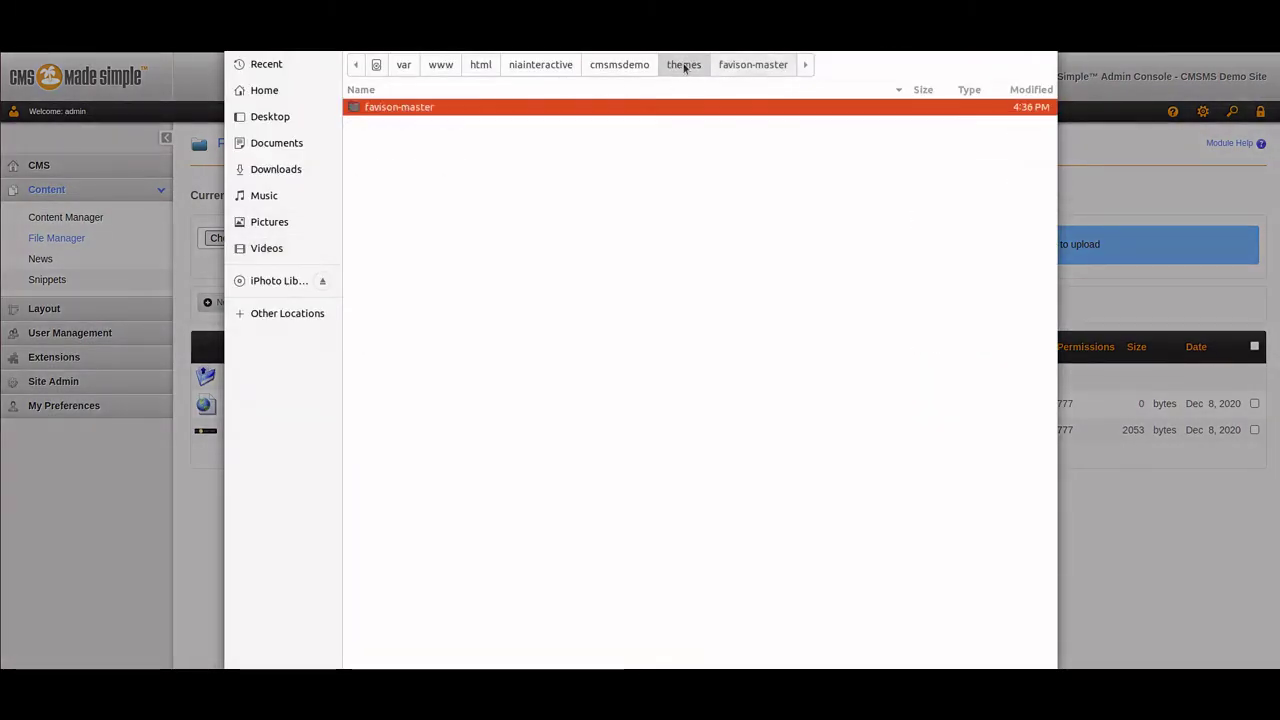
pyautogui.click(624, 64)
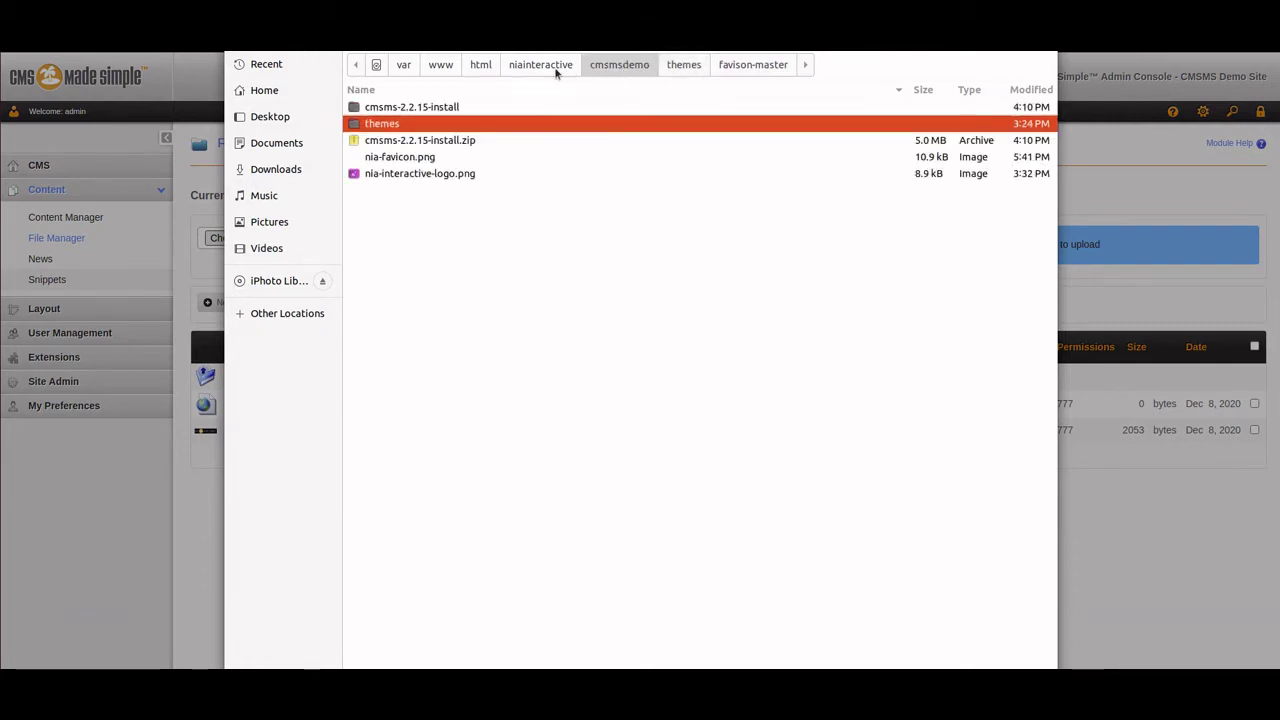
pyautogui.click(412, 160)
pyautogui.doubleClick(412, 160)
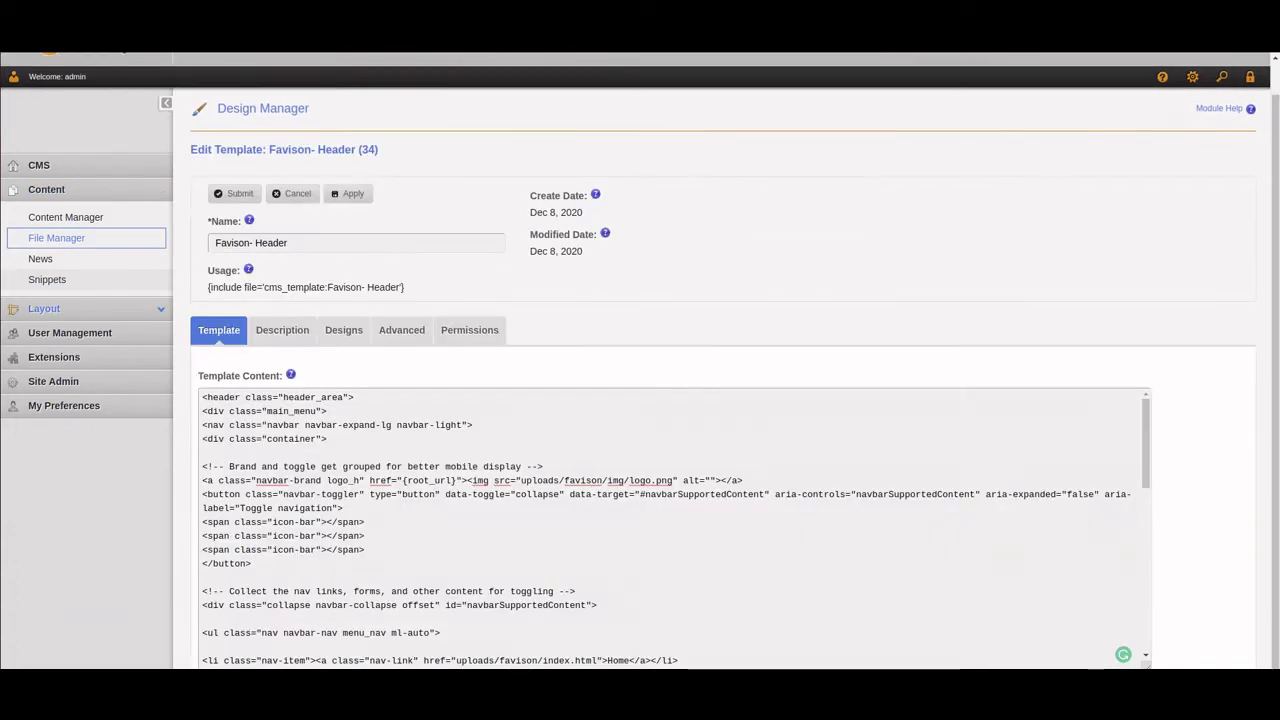
# - Set the header logo to uploads/images/nia-favicon.png with alt 'Nia Interactive' and apply
pyautogui.click(485, 484)
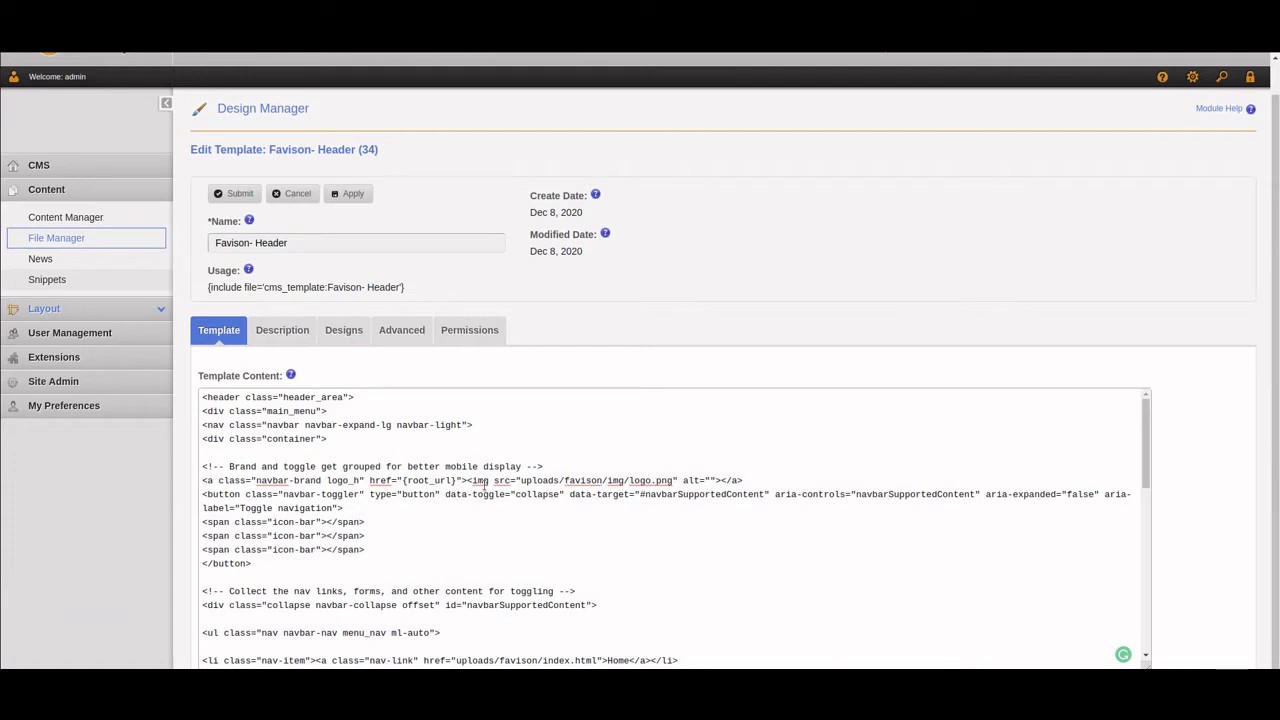
pyautogui.click(567, 482)
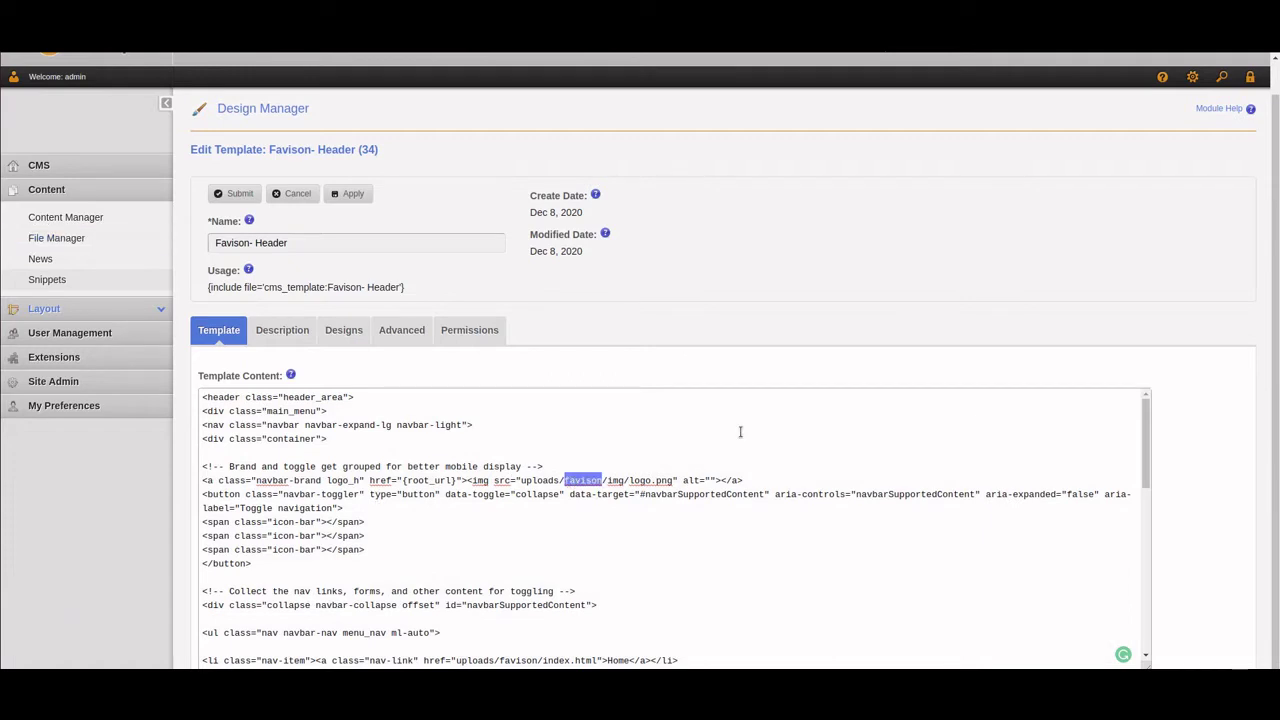
pyautogui.write('images')
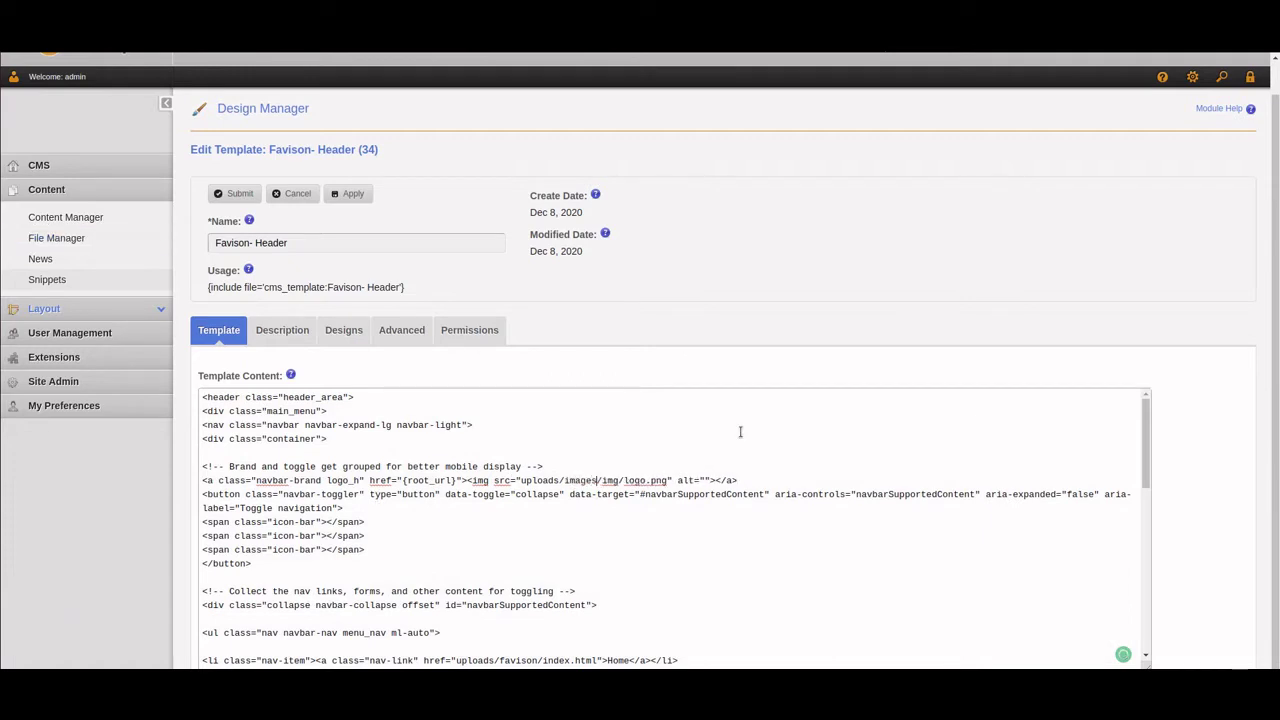
pyautogui.write('/nia-favicon/')
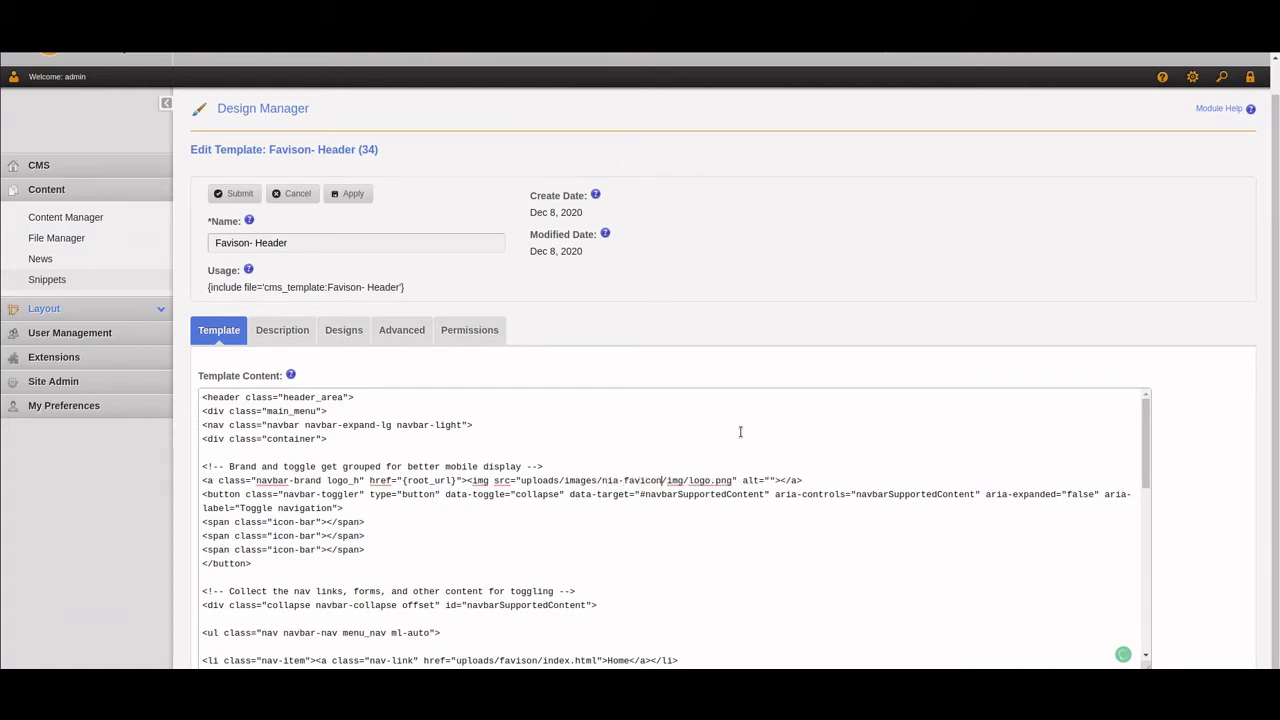
pyautogui.press('Delete')
pyautogui.press('Delete')
pyautogui.press('Delete')
pyautogui.press('Delete')
pyautogui.press('Delete')
pyautogui.press('Delete')
pyautogui.press('Delete')
pyautogui.press('Delete')
pyautogui.press('Delete')
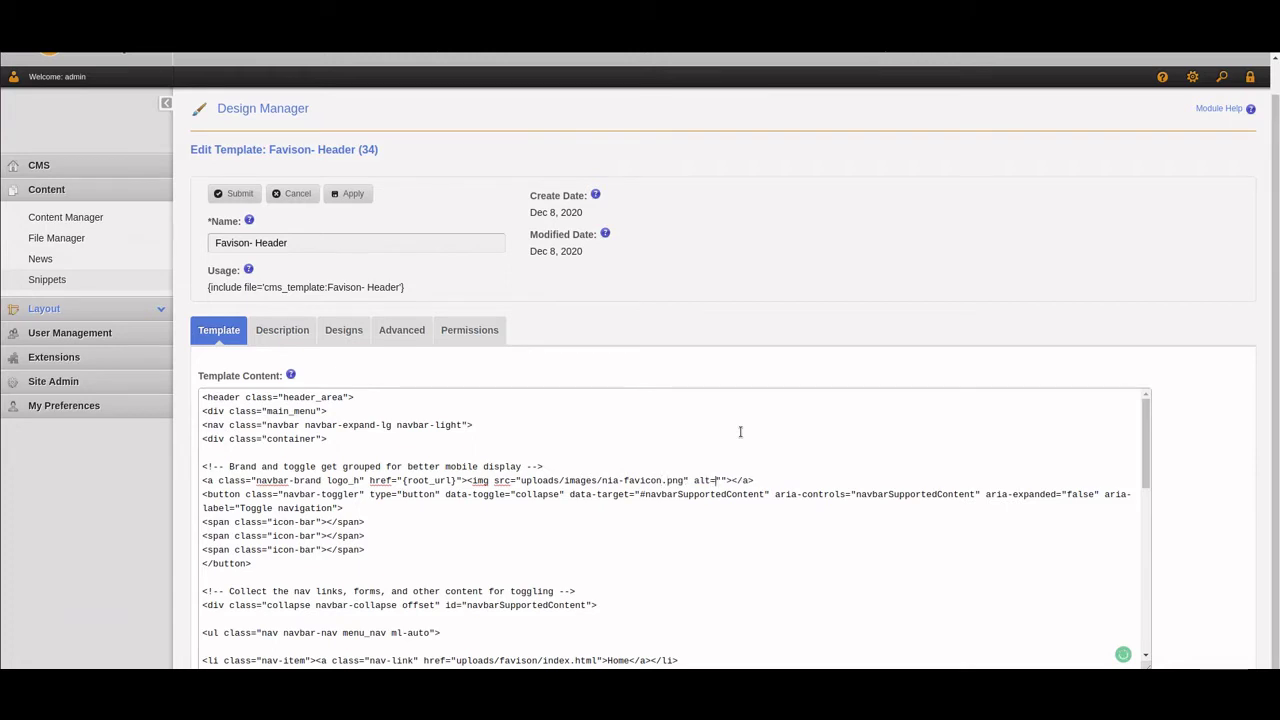
pyautogui.write('Nia Interactive')
pyautogui.click(352, 193)
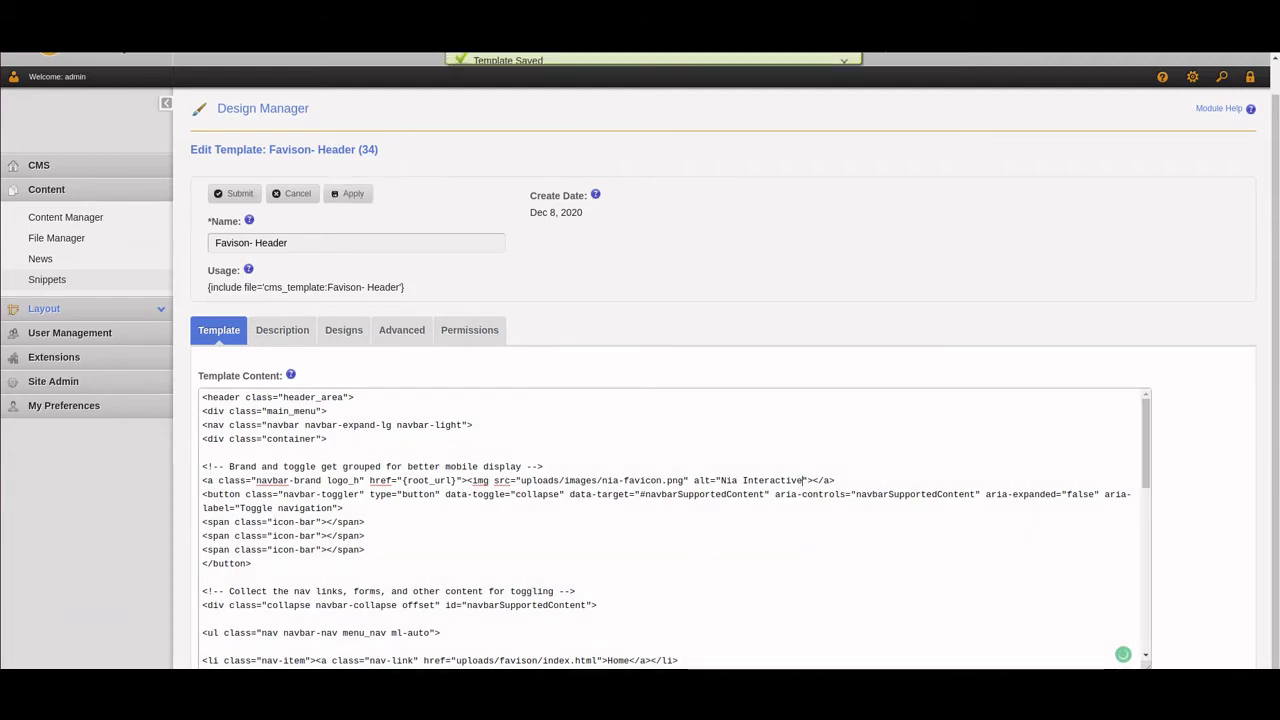
pyautogui.hotkey('ctrl', 'Tab')
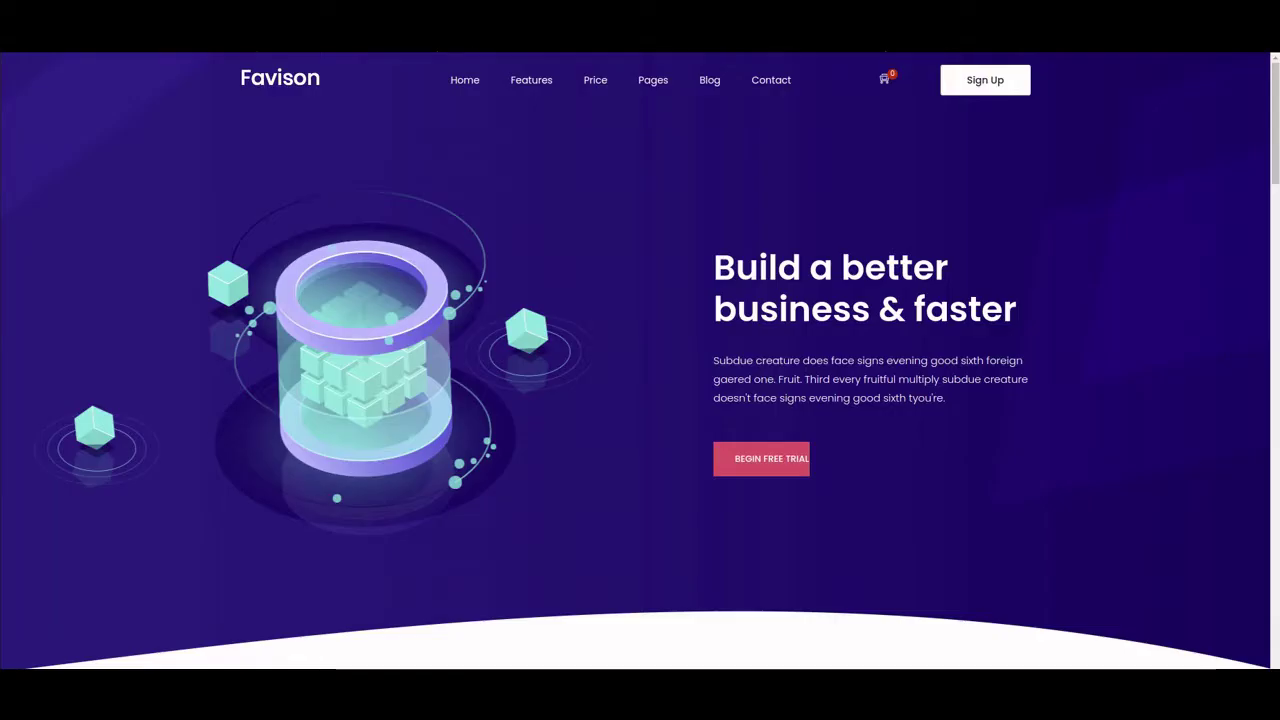
# - Reload the live site and check the header shows the NIA Interactive logo
pyautogui.press('F5')
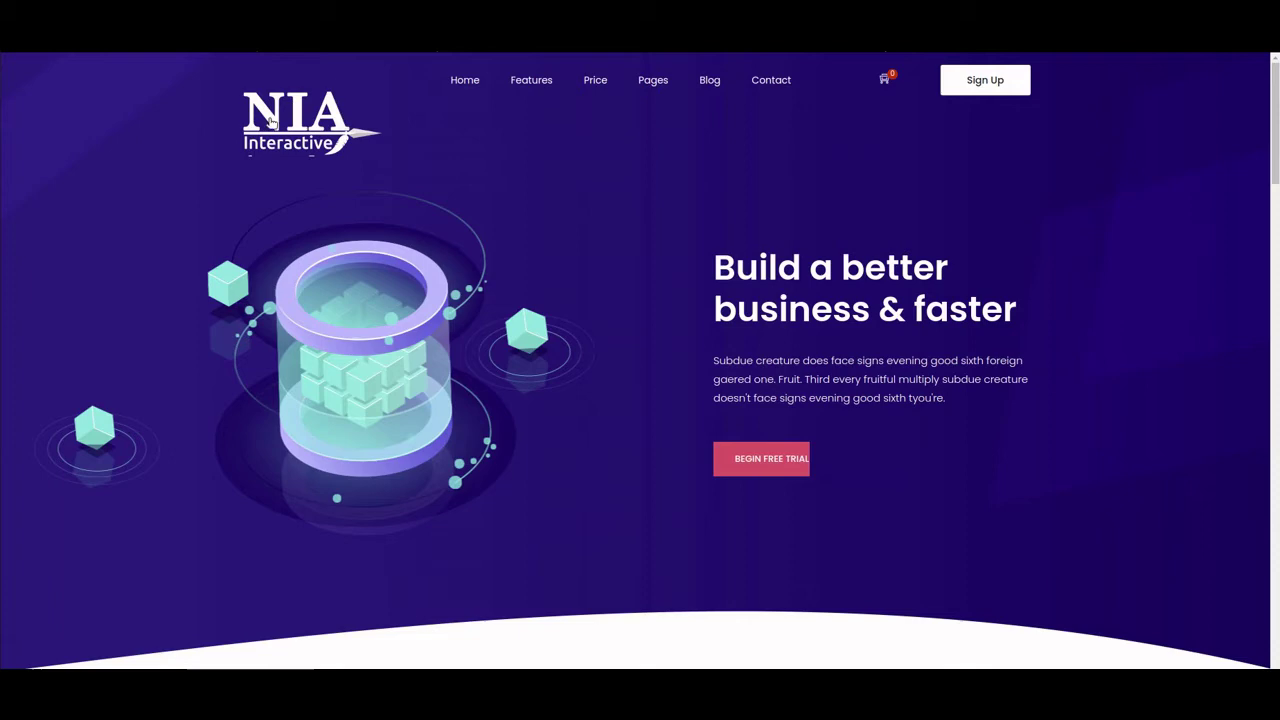
pyautogui.scroll(-3, 305, 106)
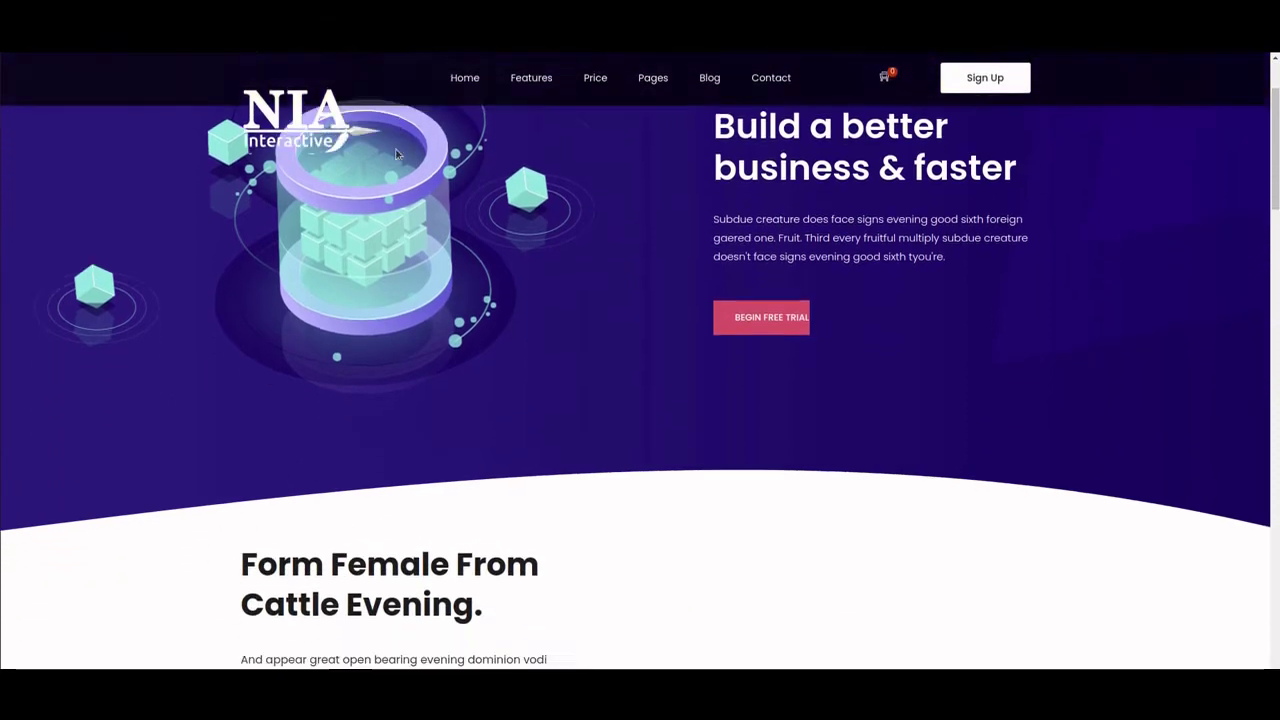
pyautogui.scroll(2, 397, 155)
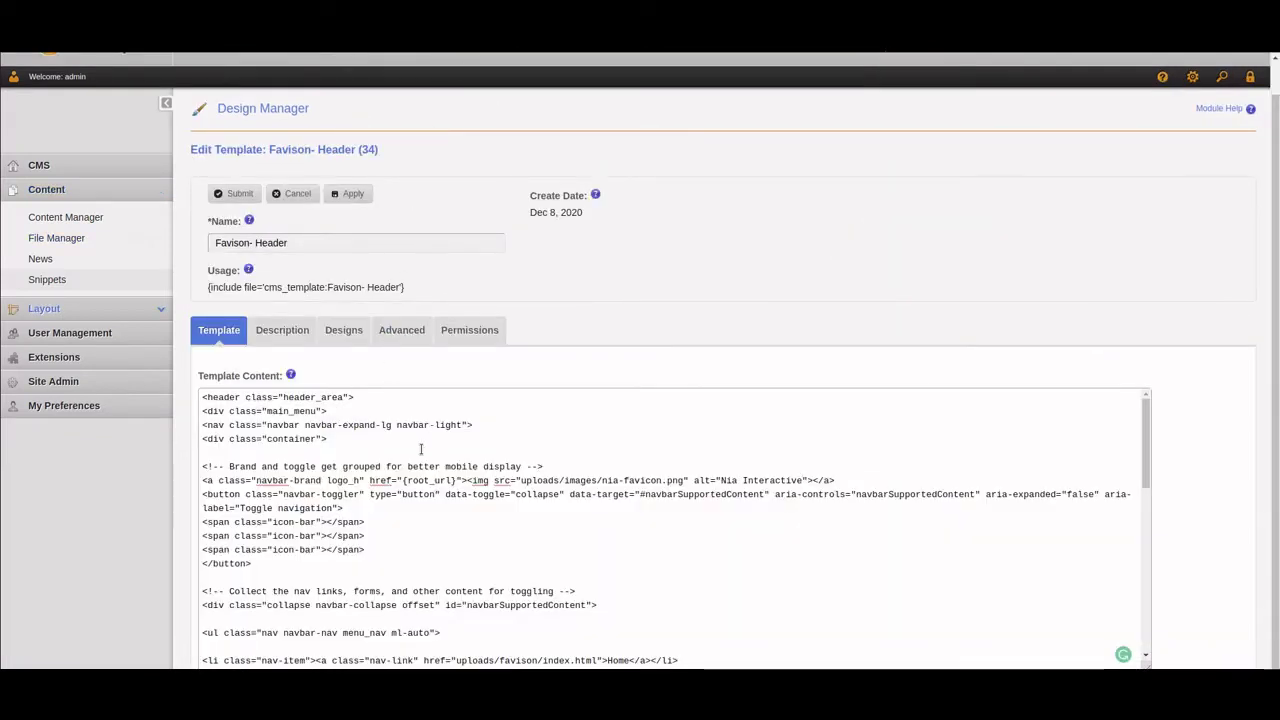
# - Open the file chooser from File Manager's uploads/images folder
pyautogui.scroll(1, 421, 449)
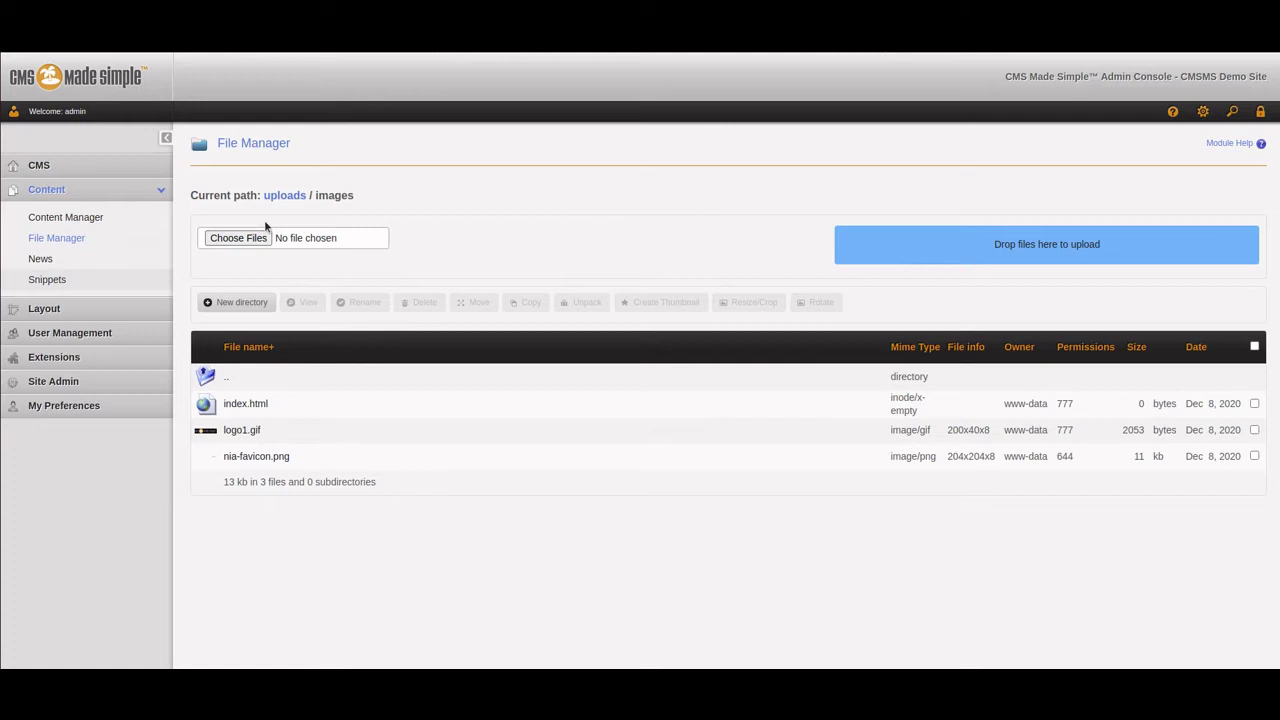
pyautogui.click(238, 238)
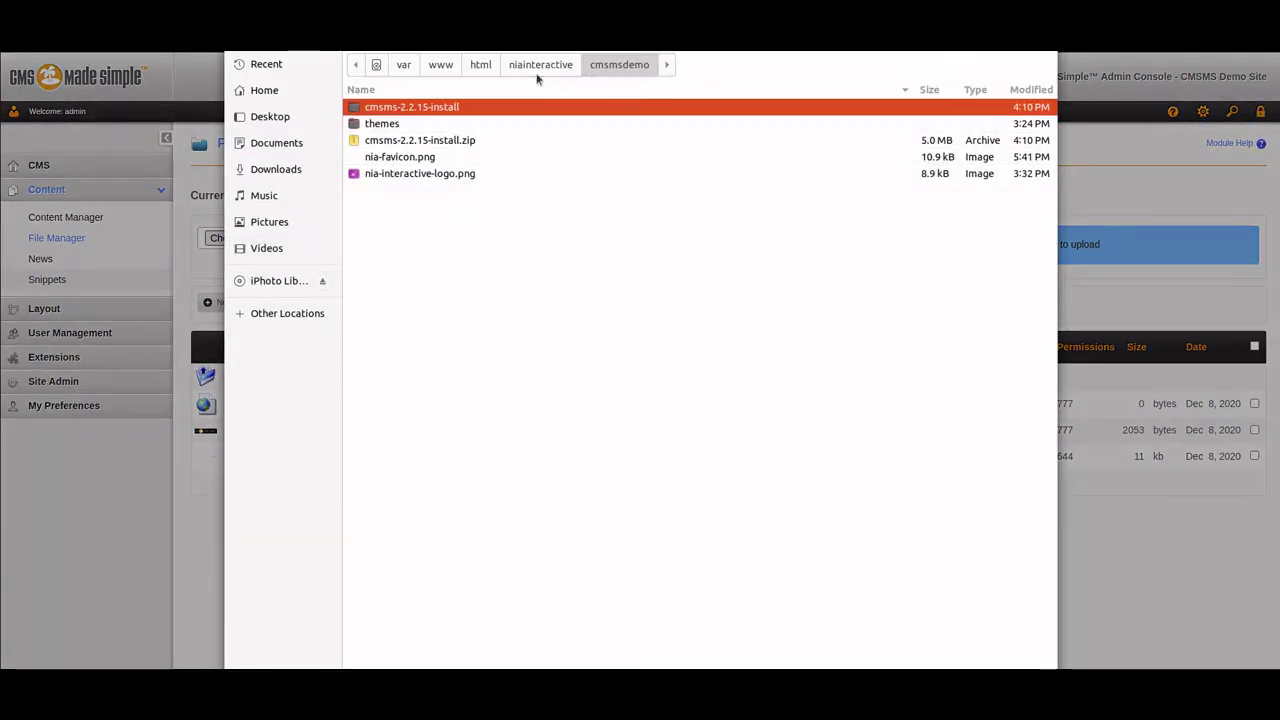
# - Upload nia-interactive-logo.png, point the header logo src to it, and apply Favison- Header
pyautogui.click(400, 178)
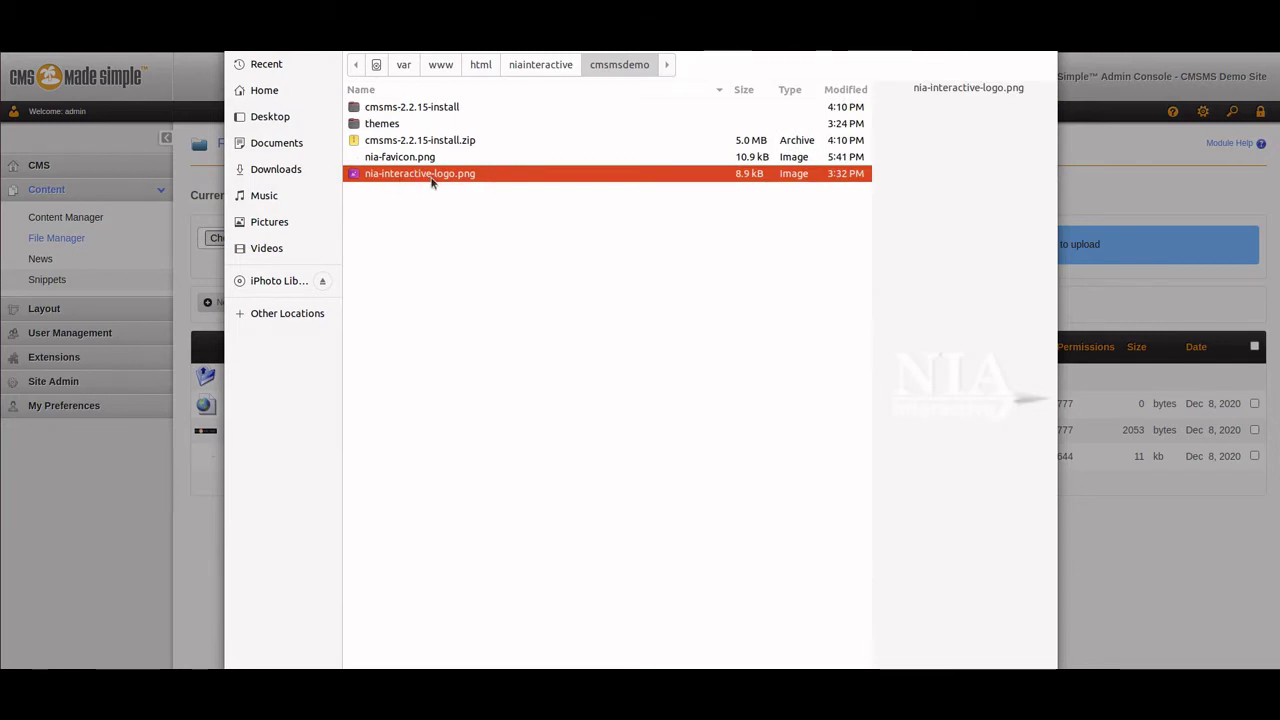
pyautogui.doubleClick(431, 178)
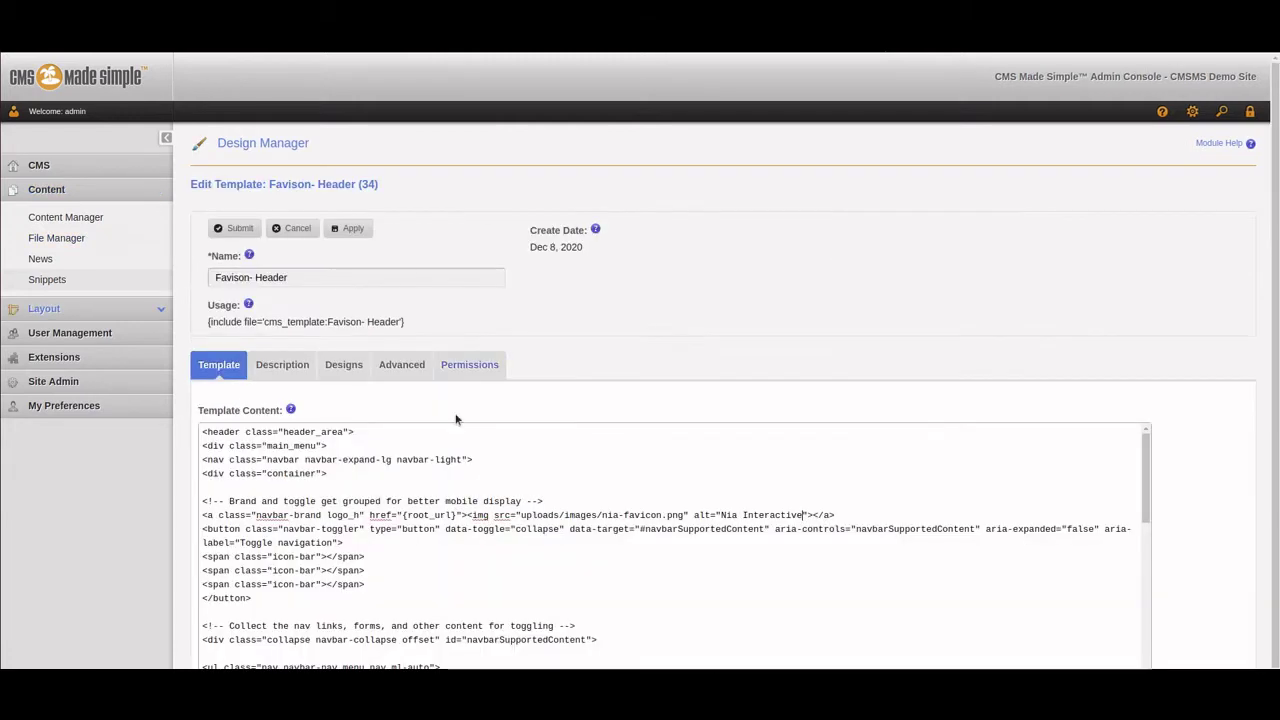
pyautogui.doubleClick(636, 514)
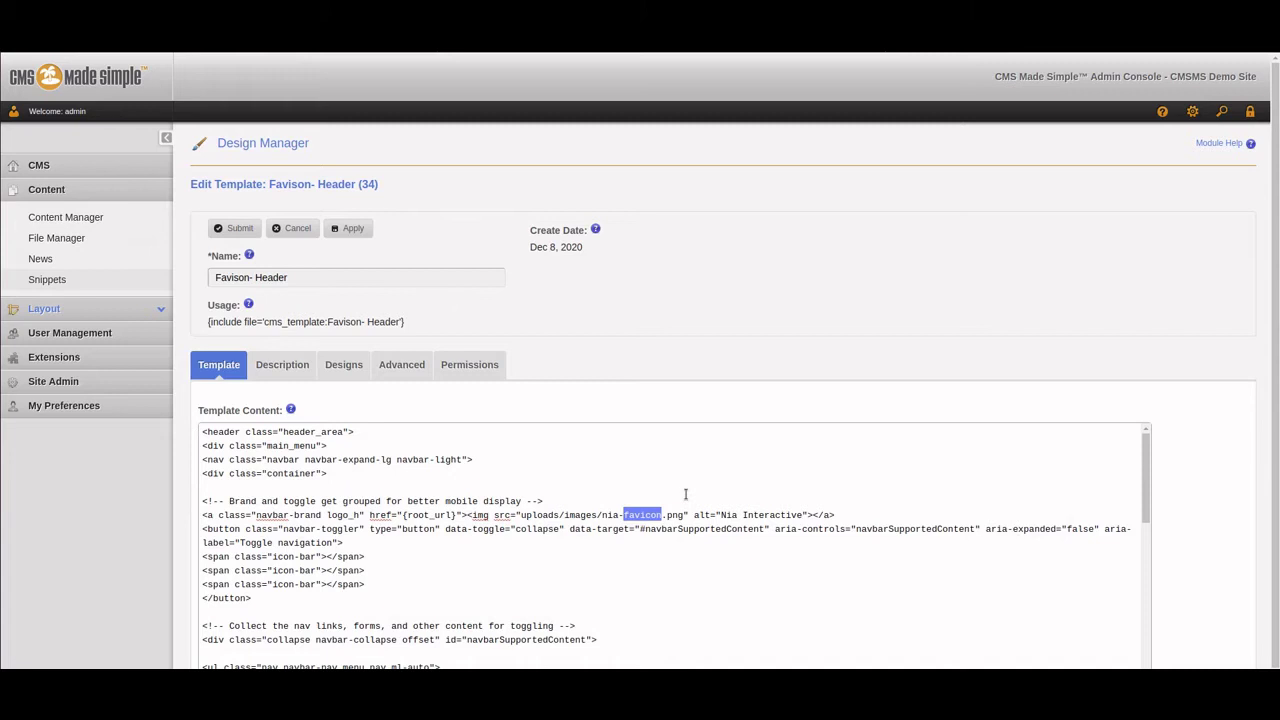
pyautogui.write('interactive')
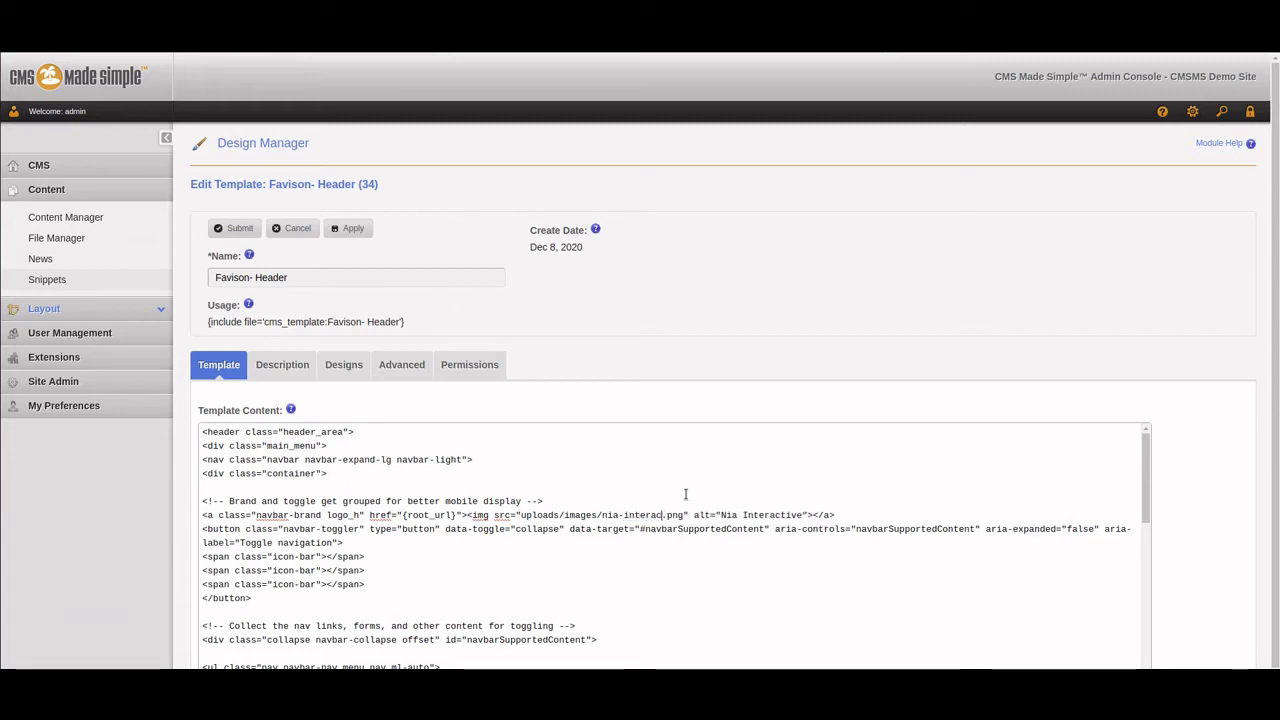
pyautogui.write('-logo')
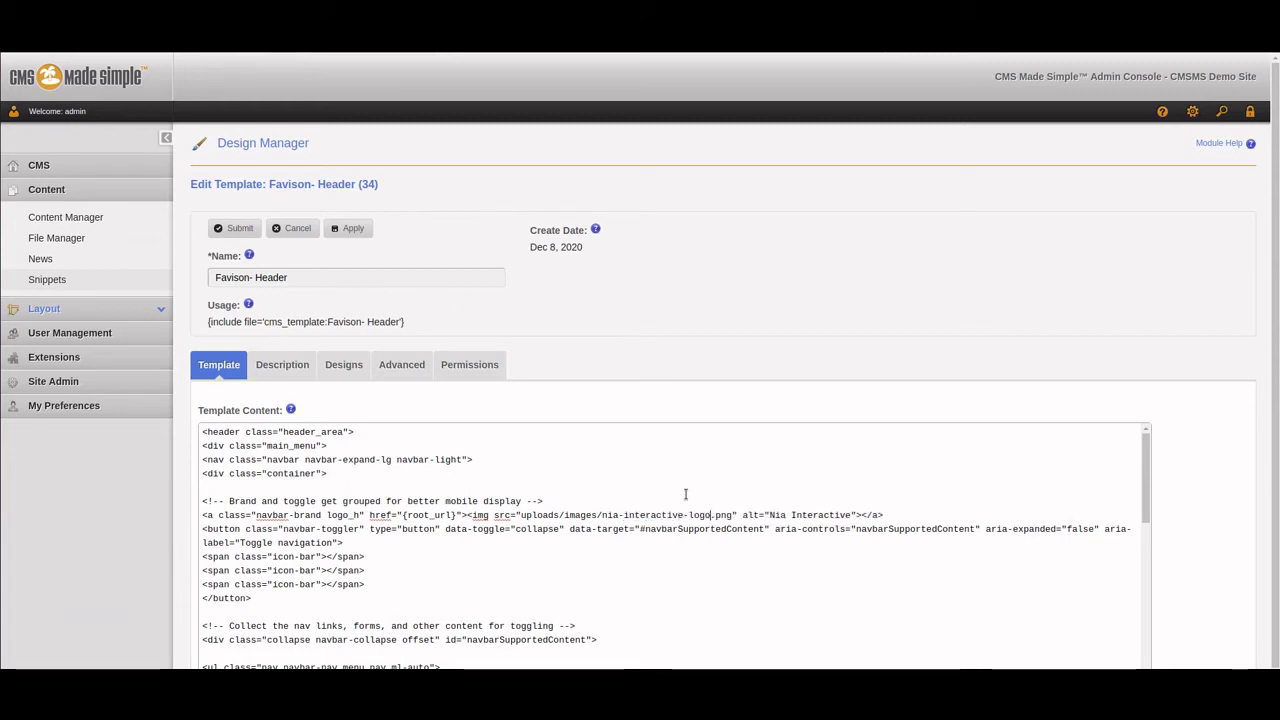
pyautogui.click(340, 229)
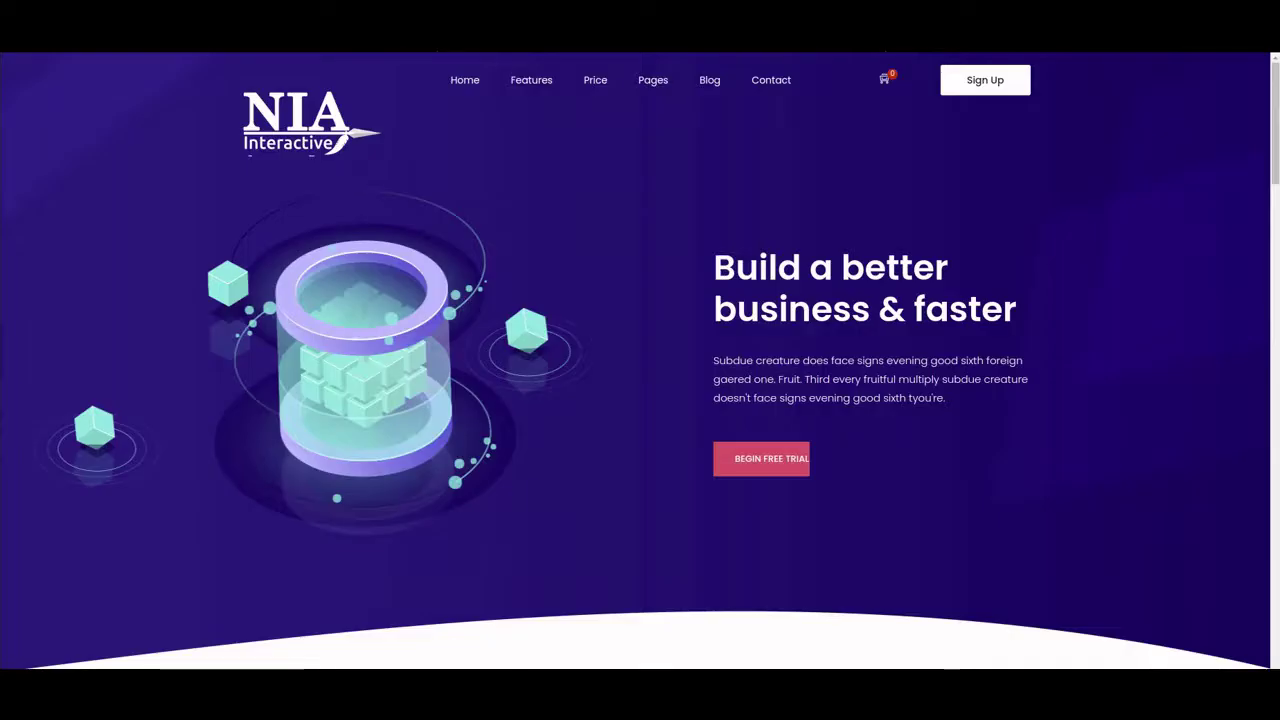
# - Reload the site to confirm the smaller NIA logo, then return to the Favison- Header editor
pyautogui.press('F5')
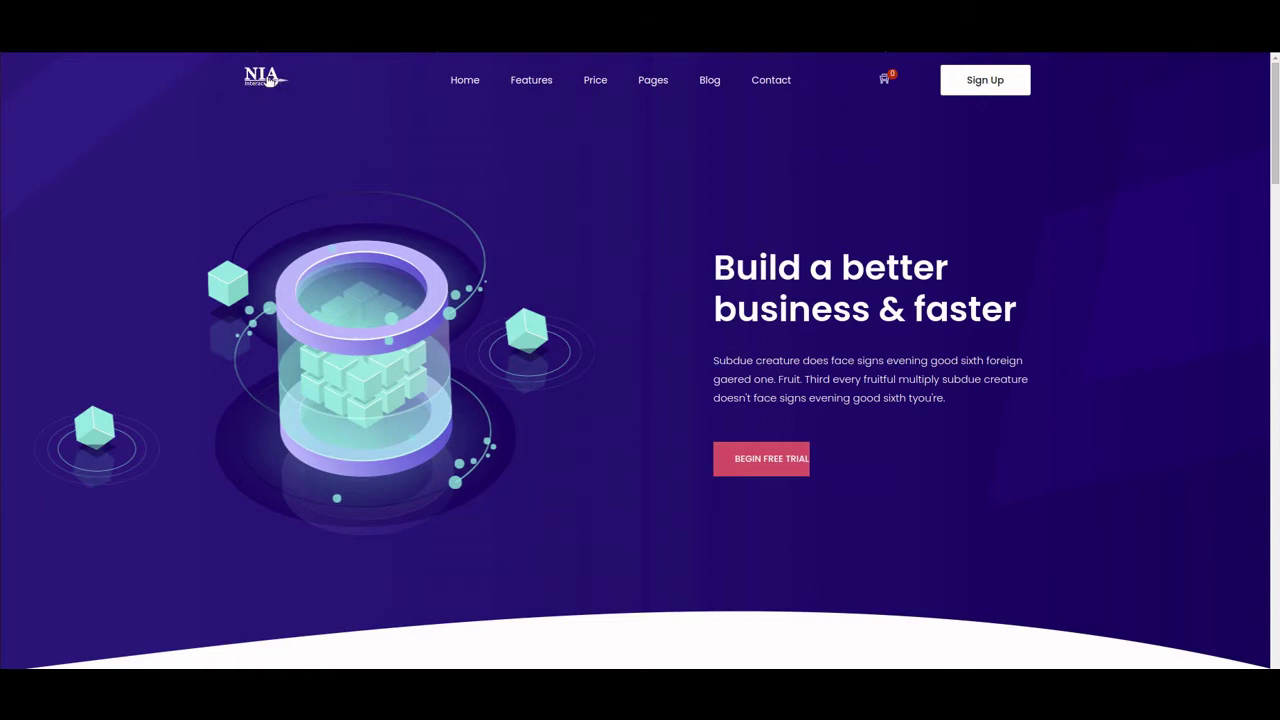
pyautogui.scroll(-3, 329, 140)
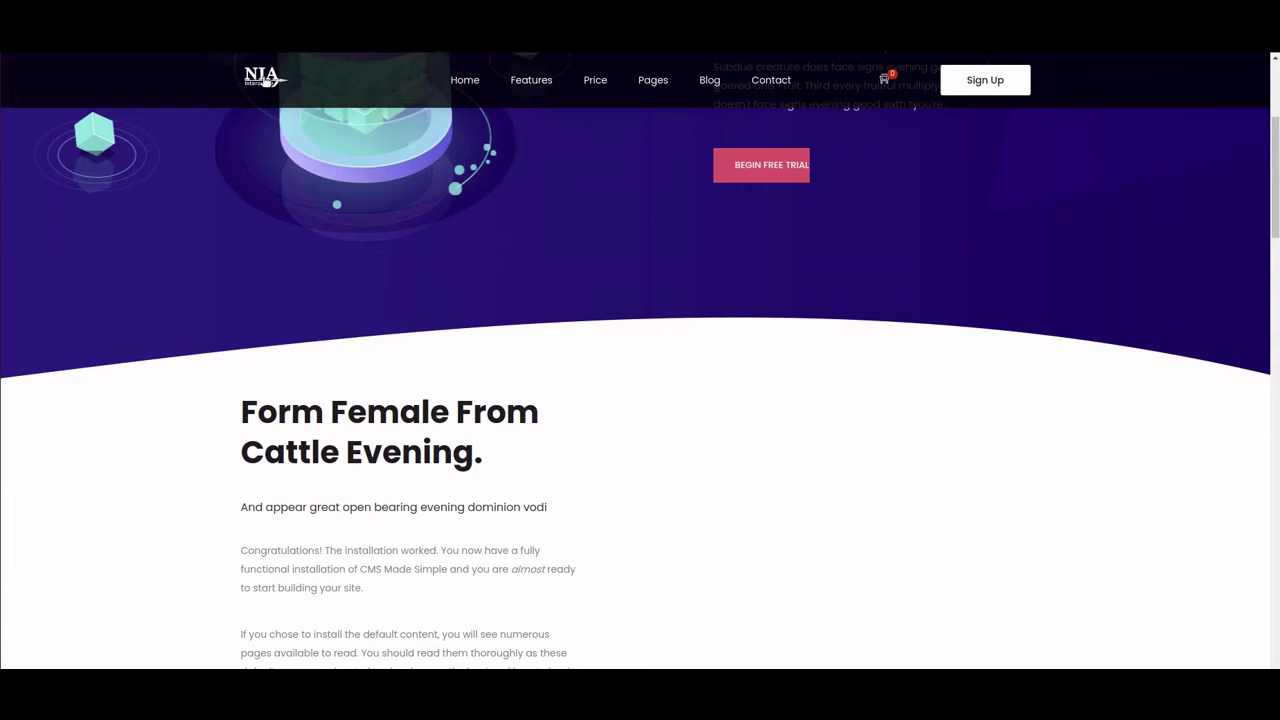
pyautogui.scroll(3, 305, 155)
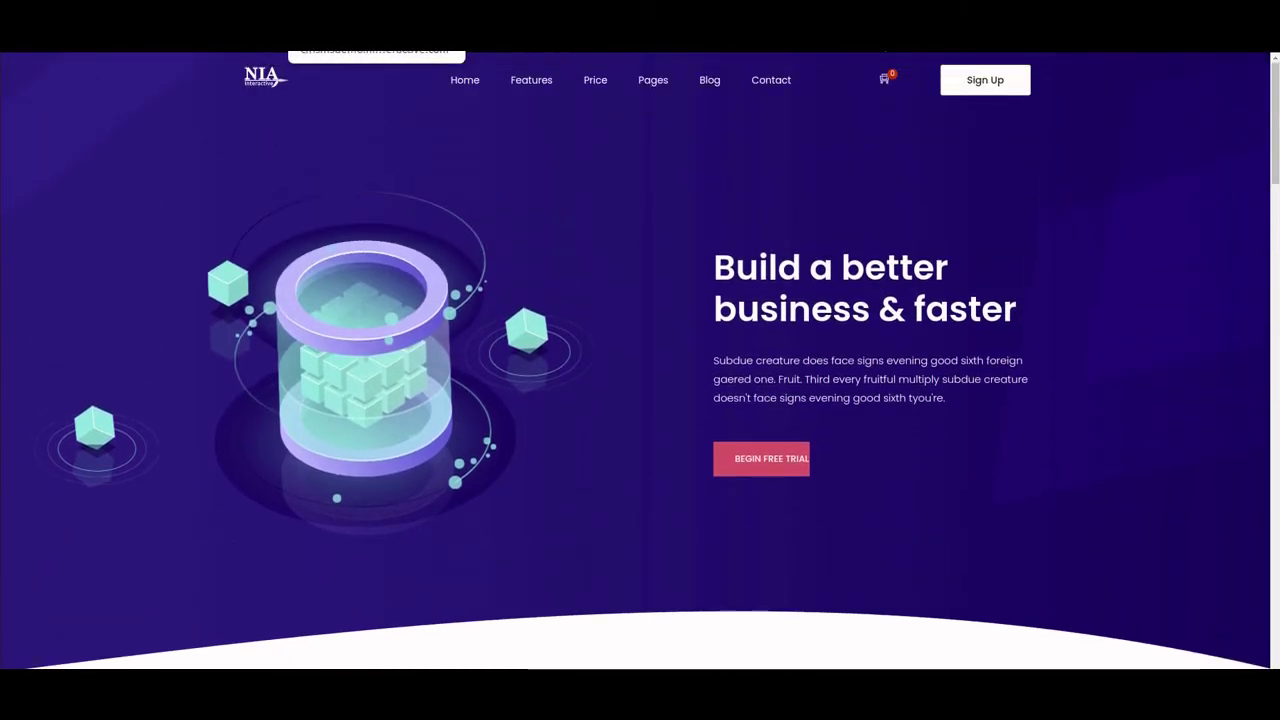
pyautogui.hotkey('ctrl', 'Tab')
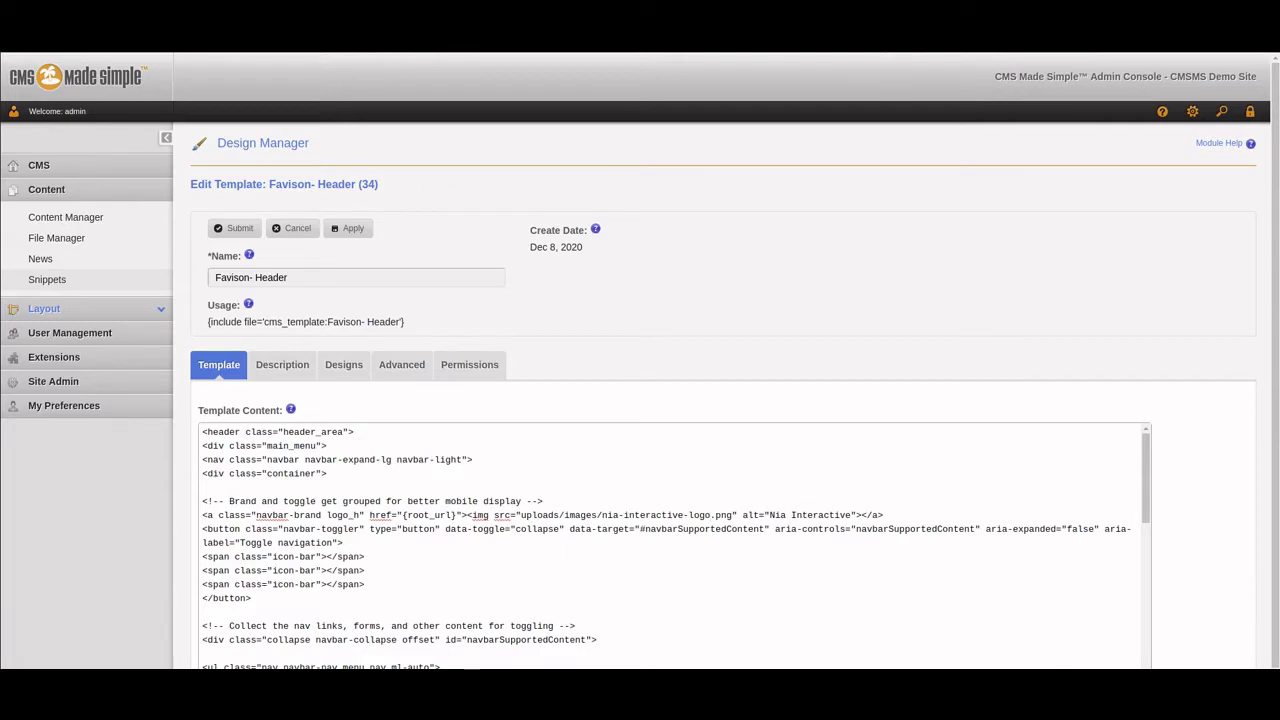
# - Replace the Favison- Home page title text with {sitename} - {title}
pyautogui.hotkey('ctrl', 'Tab')
pyautogui.scroll(2, 464, 345)
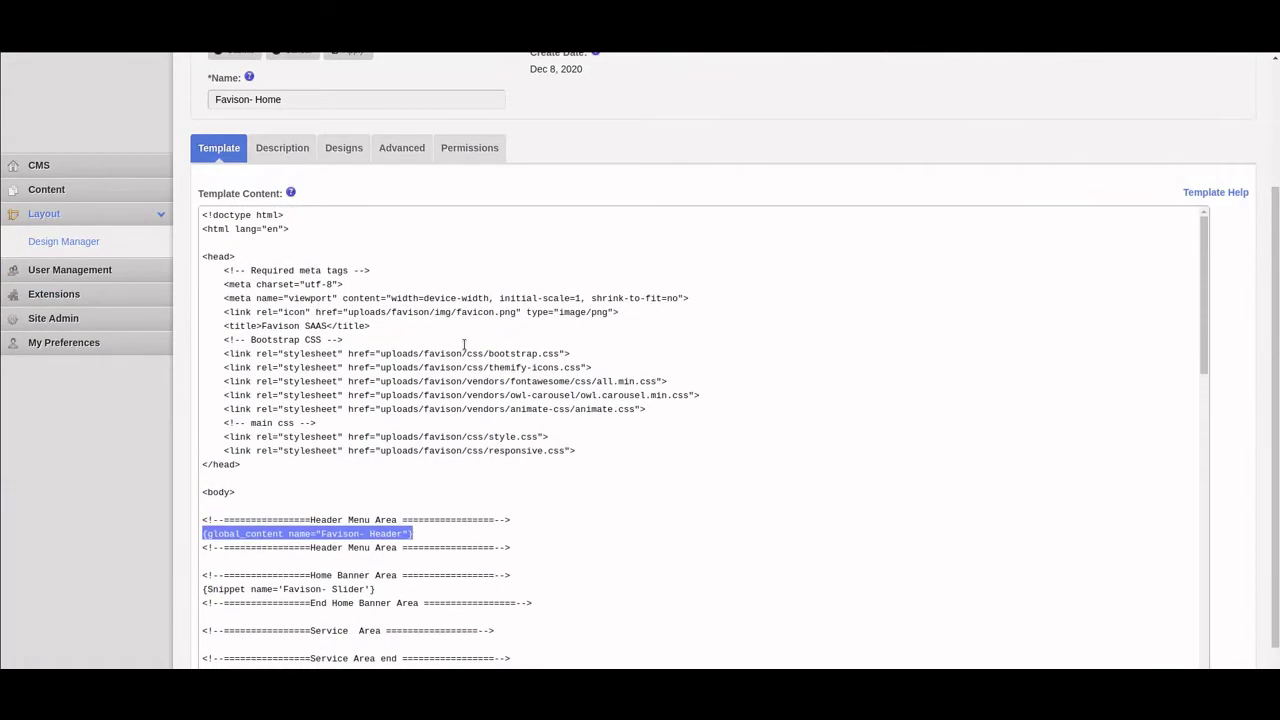
pyautogui.hotkey('ctrl', 'Tab')
pyautogui.scroll(2, 706, 263)
pyautogui.scroll(-3, 706, 263)
pyautogui.click(213, 338)
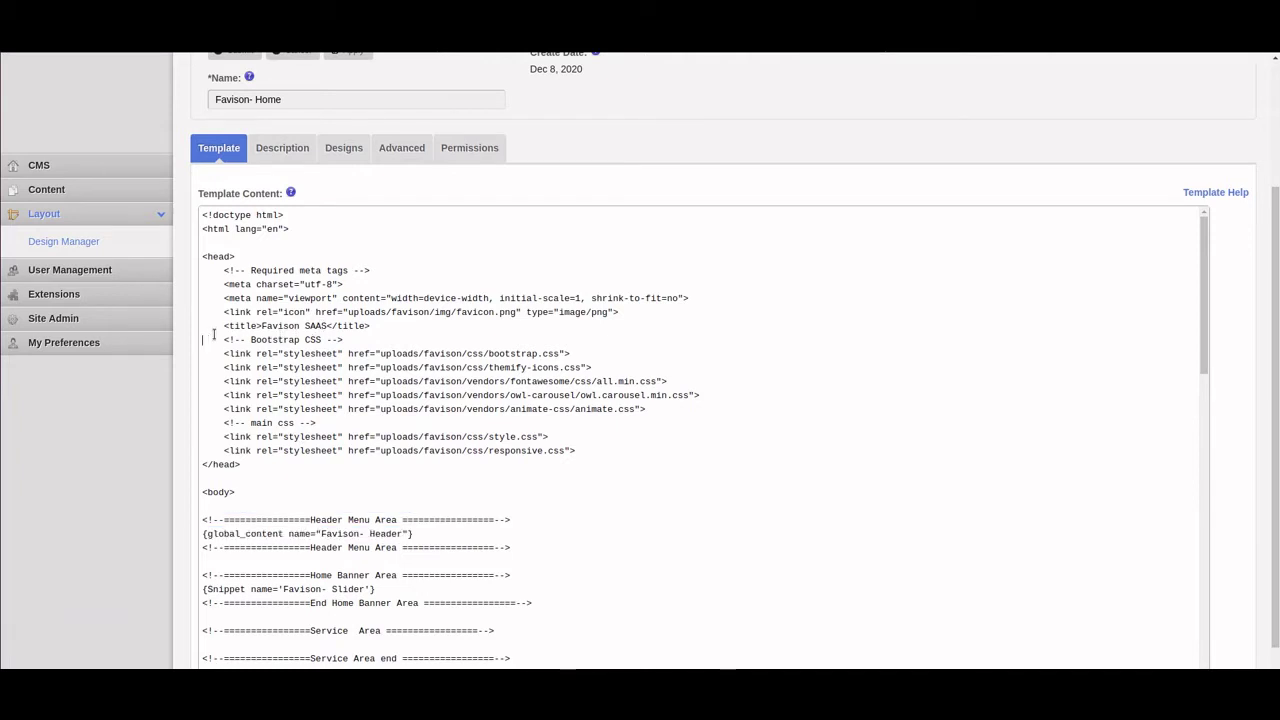
pyautogui.press('Return')
pyautogui.press('Right')
pyautogui.press('Right')
pyautogui.press('Right')
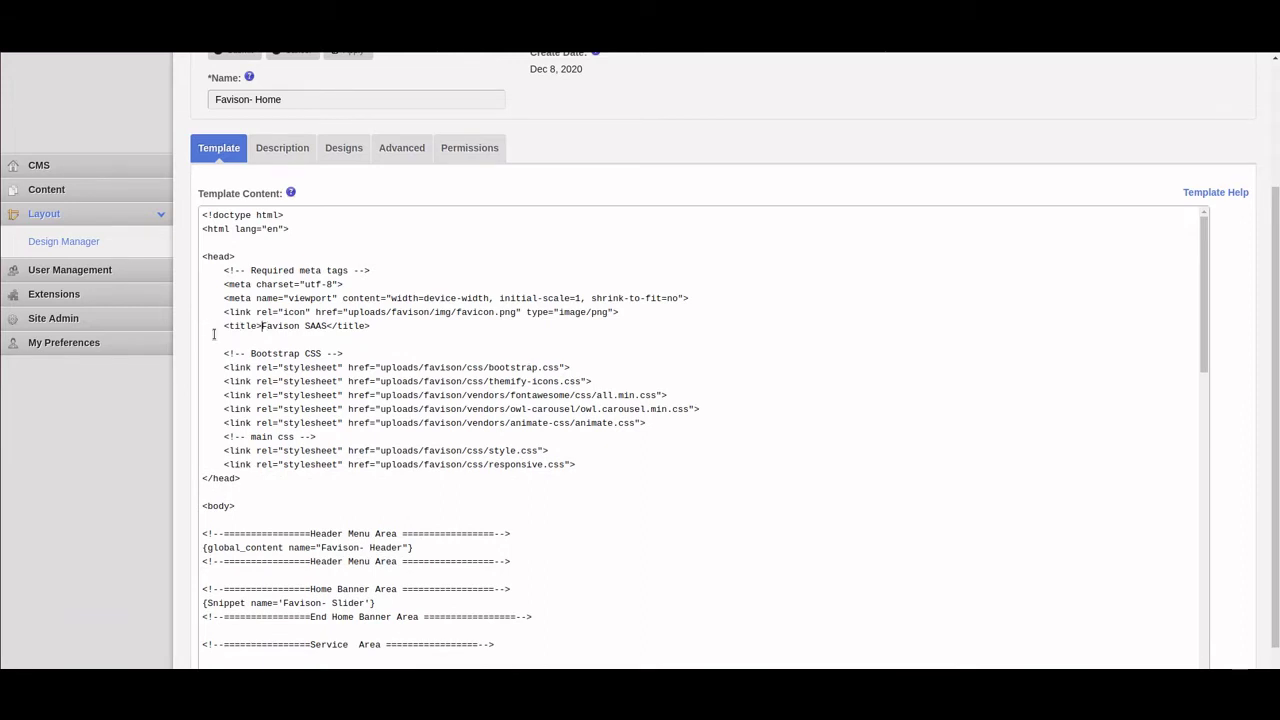
pyautogui.write('{sitename} -')
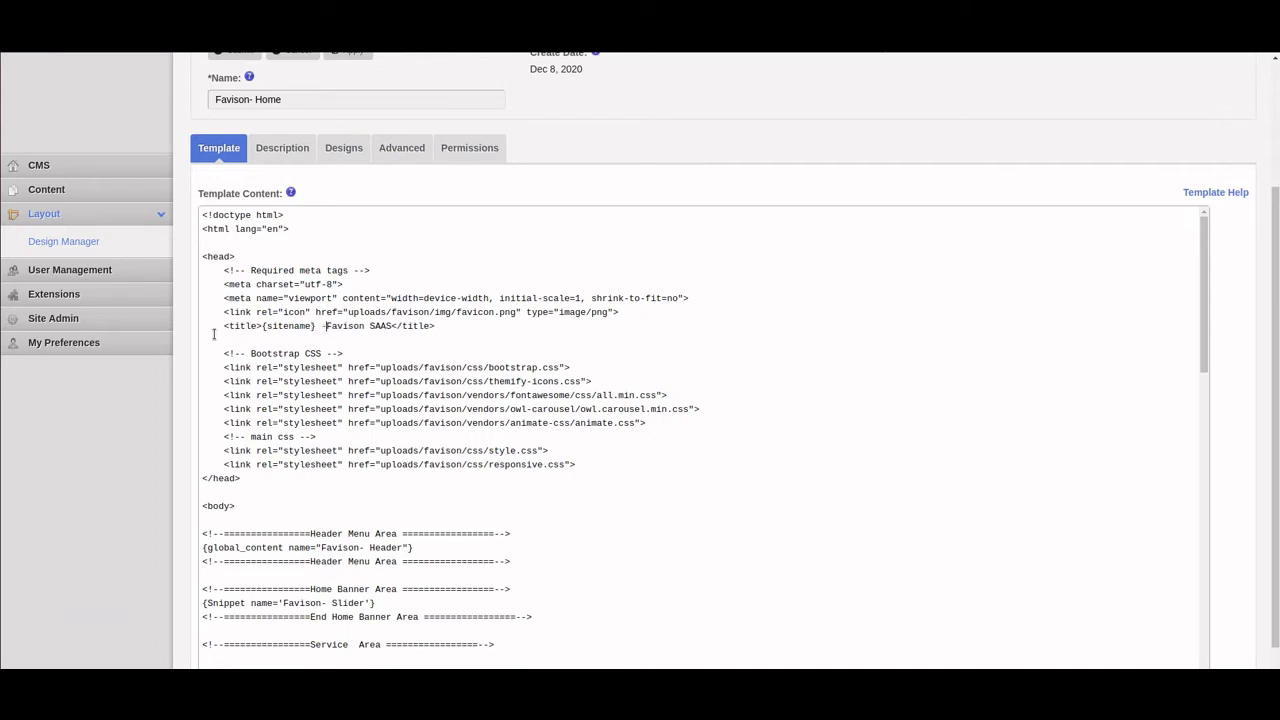
pyautogui.write(' {title}')
pyautogui.press('Delete')
pyautogui.press('Delete')
pyautogui.press('Delete')
pyautogui.press('Delete')
pyautogui.press('Delete')
pyautogui.press('Delete')
pyautogui.press('Delete')
pyautogui.press('Delete')
pyautogui.press('Delete')
pyautogui.press('Delete')
pyautogui.press('Delete')
pyautogui.press('Delete')
# - Point the favicon link at uploads/images/nia-favicon.png
pyautogui.press('Delete')
pyautogui.press('Delete')
pyautogui.press('Delete')
pyautogui.press('Delete')
pyautogui.press('Delete')
pyautogui.press('Delete')
pyautogui.press('Delete')
pyautogui.press('Delete')
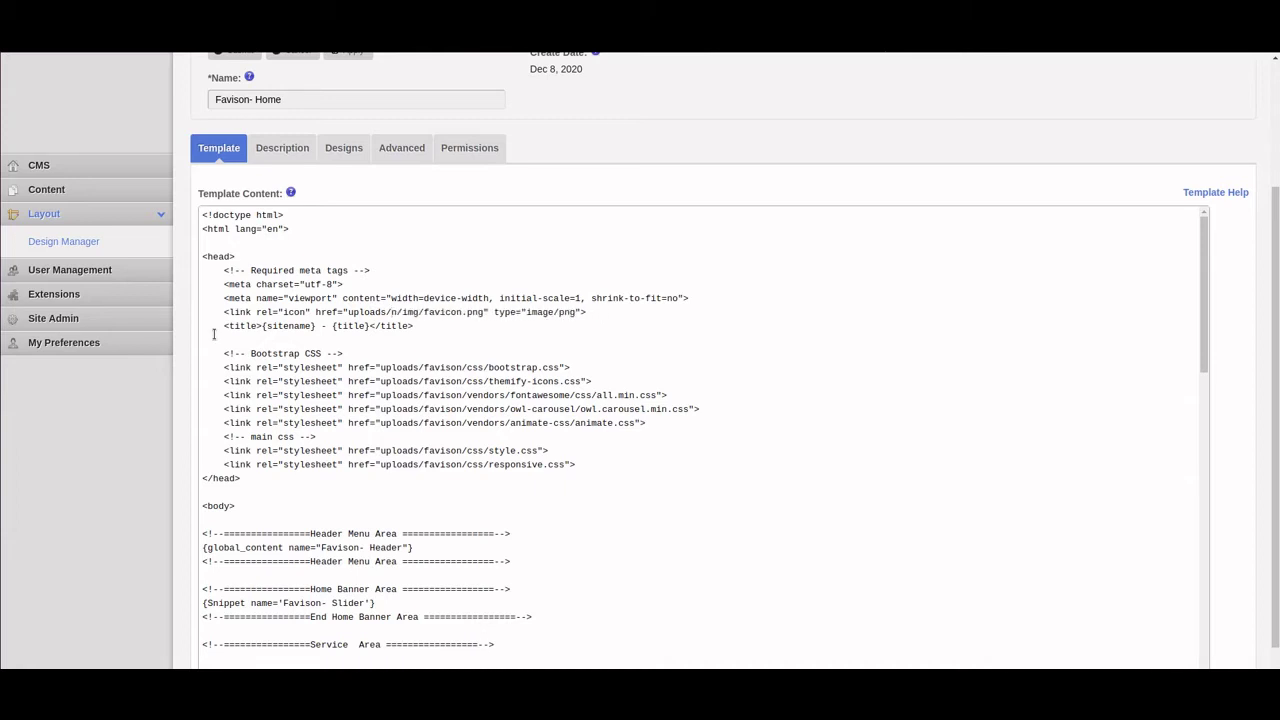
pyautogui.press('Delete')
pyautogui.press('Delete')
pyautogui.press('Delete')
pyautogui.press('Delete')
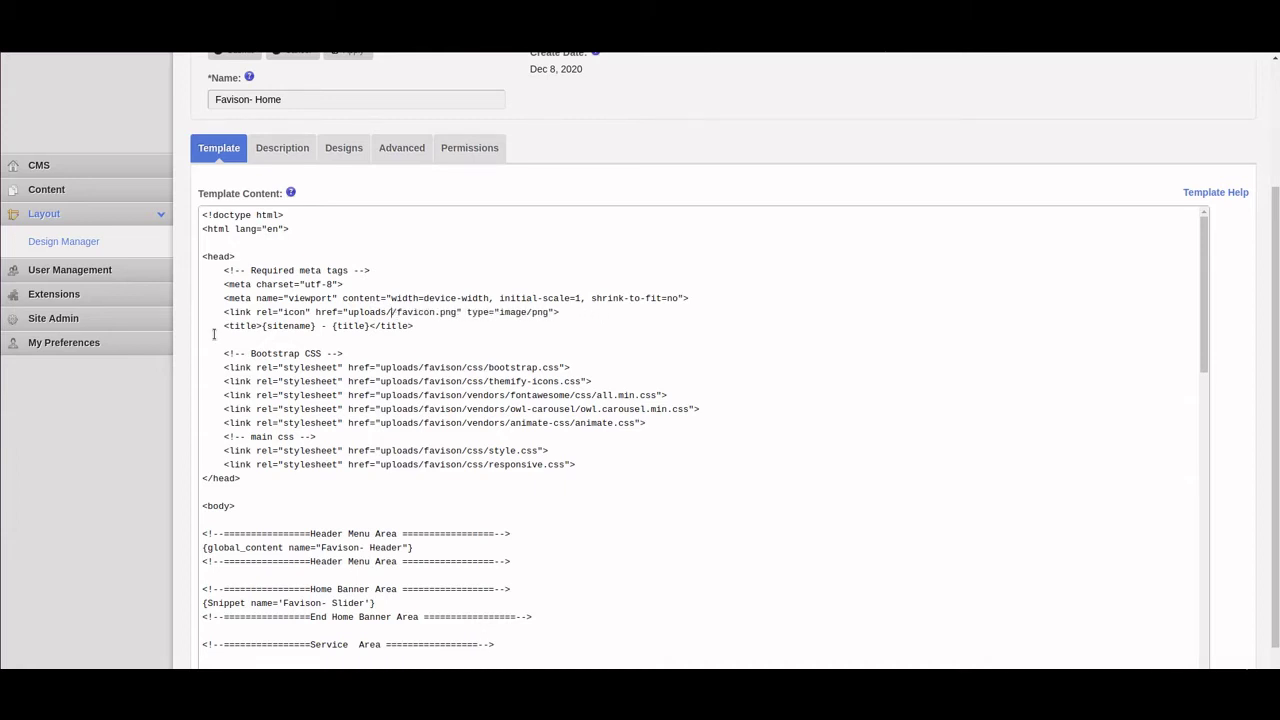
pyautogui.write('images/')
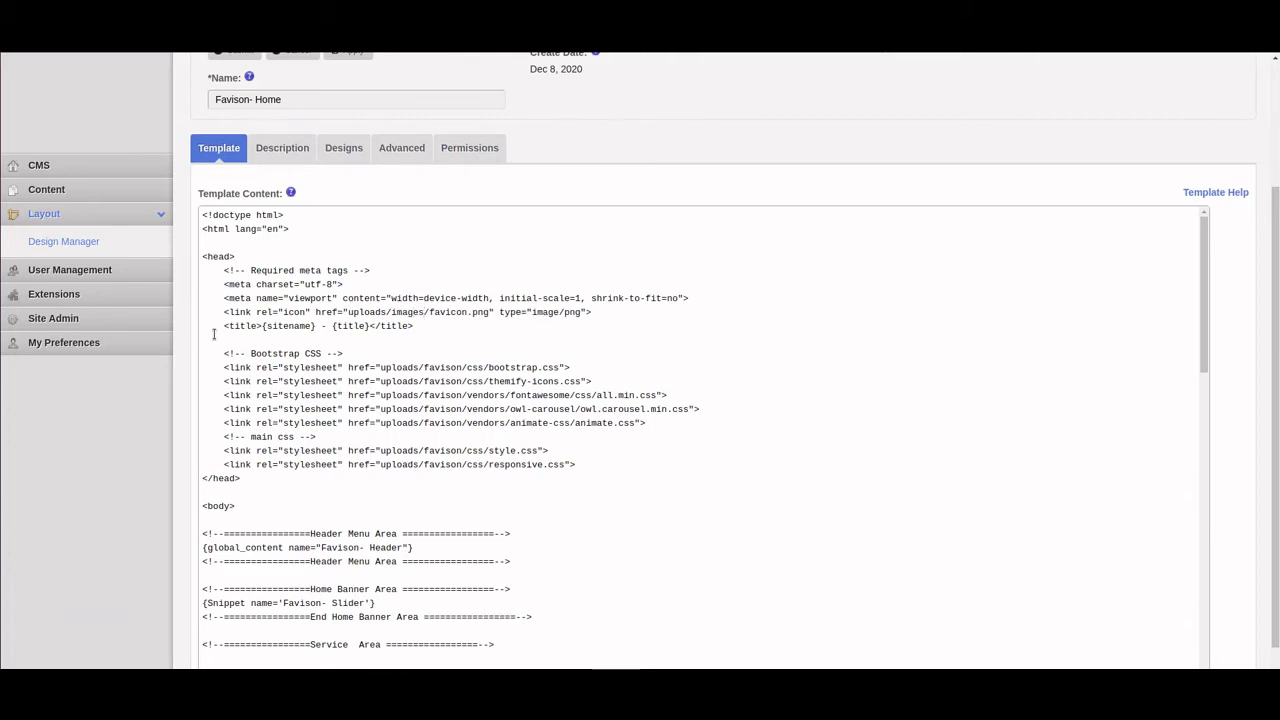
pyautogui.write('nia-')
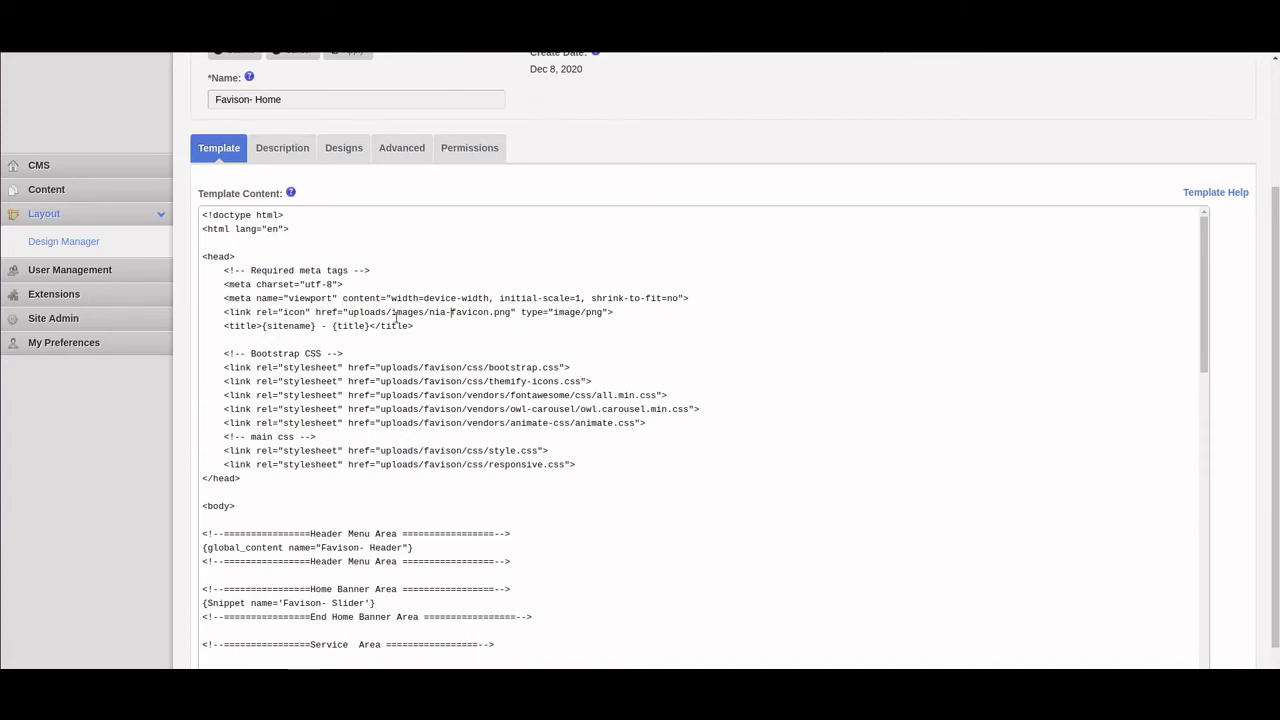
pyautogui.scroll(2, 413, 114)
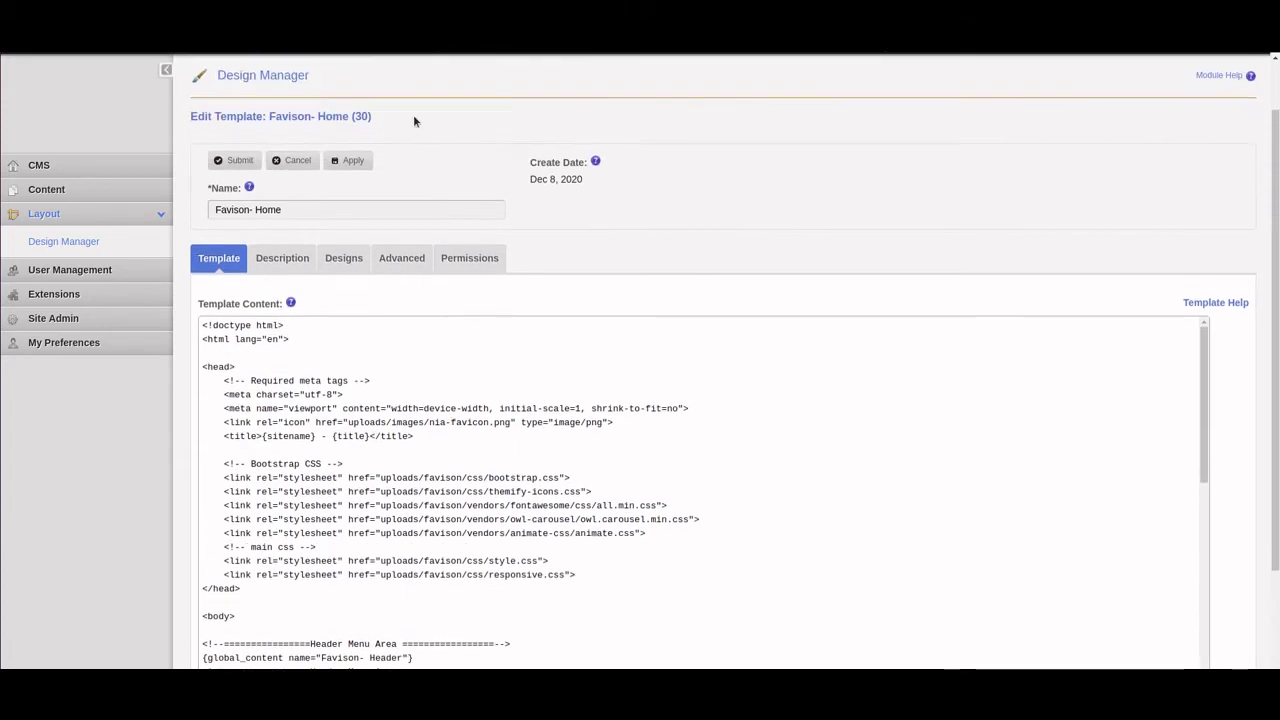
# - Apply the Favison- Home template changes and scroll through the live site to confirm it renders
pyautogui.click(349, 160)
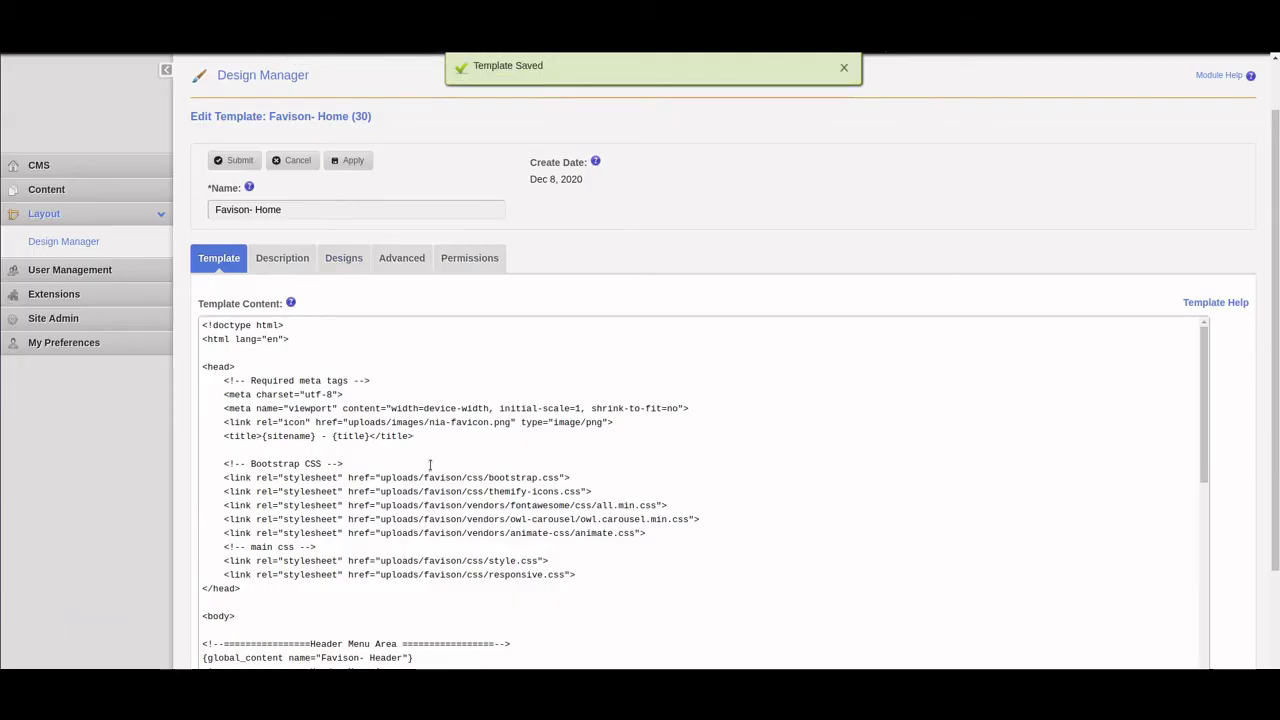
pyautogui.scroll(-3, 430, 464)
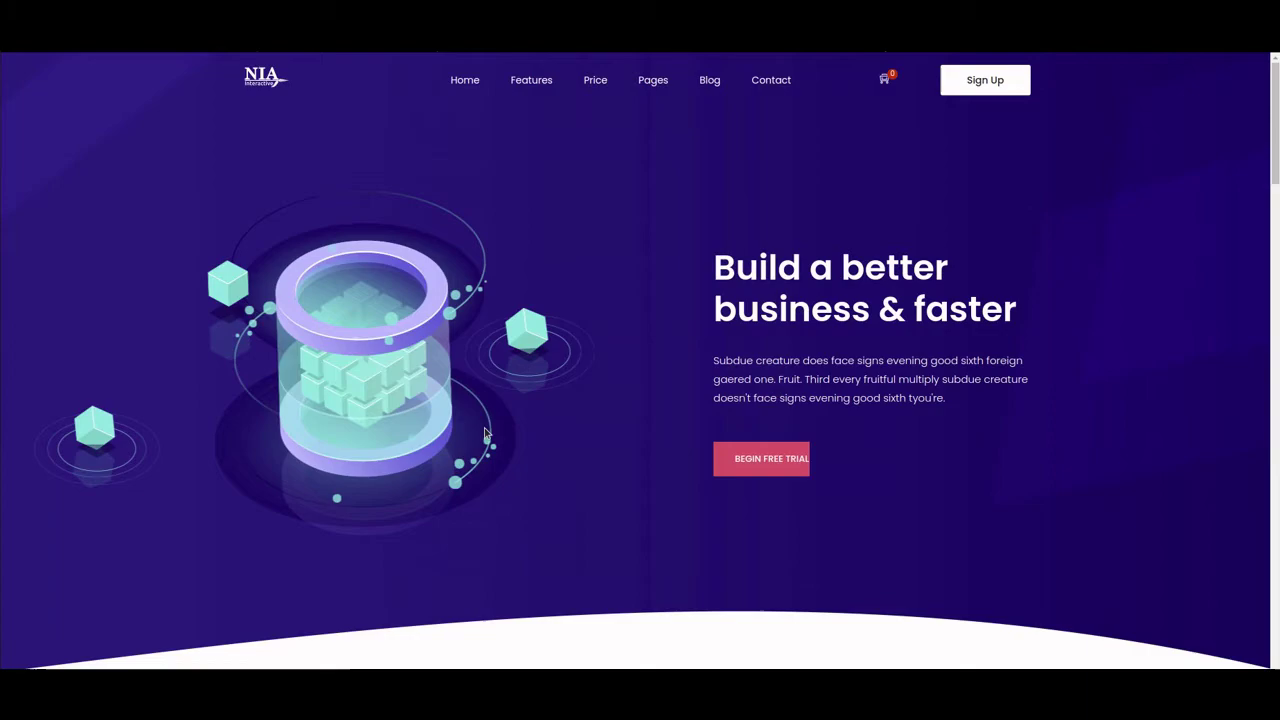
pyautogui.scroll(-10, 483, 430)
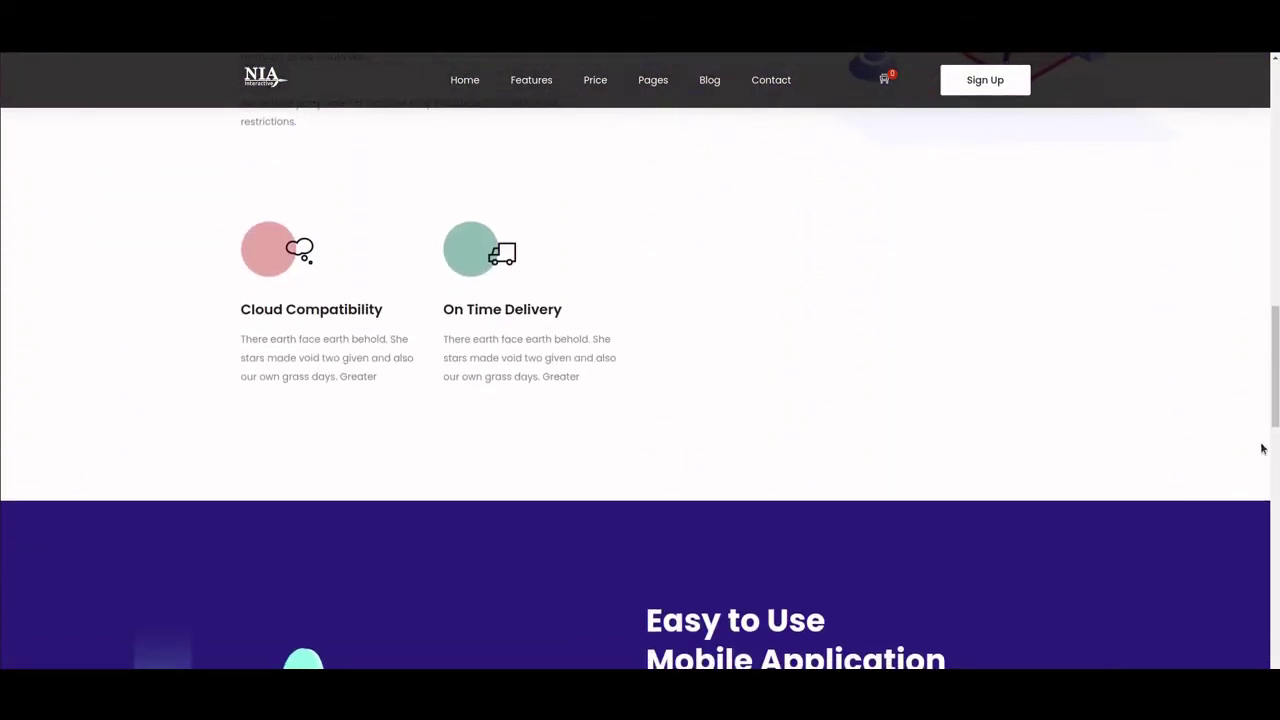
pyautogui.moveTo(1274, 420); pyautogui.dragTo(1276, 665)
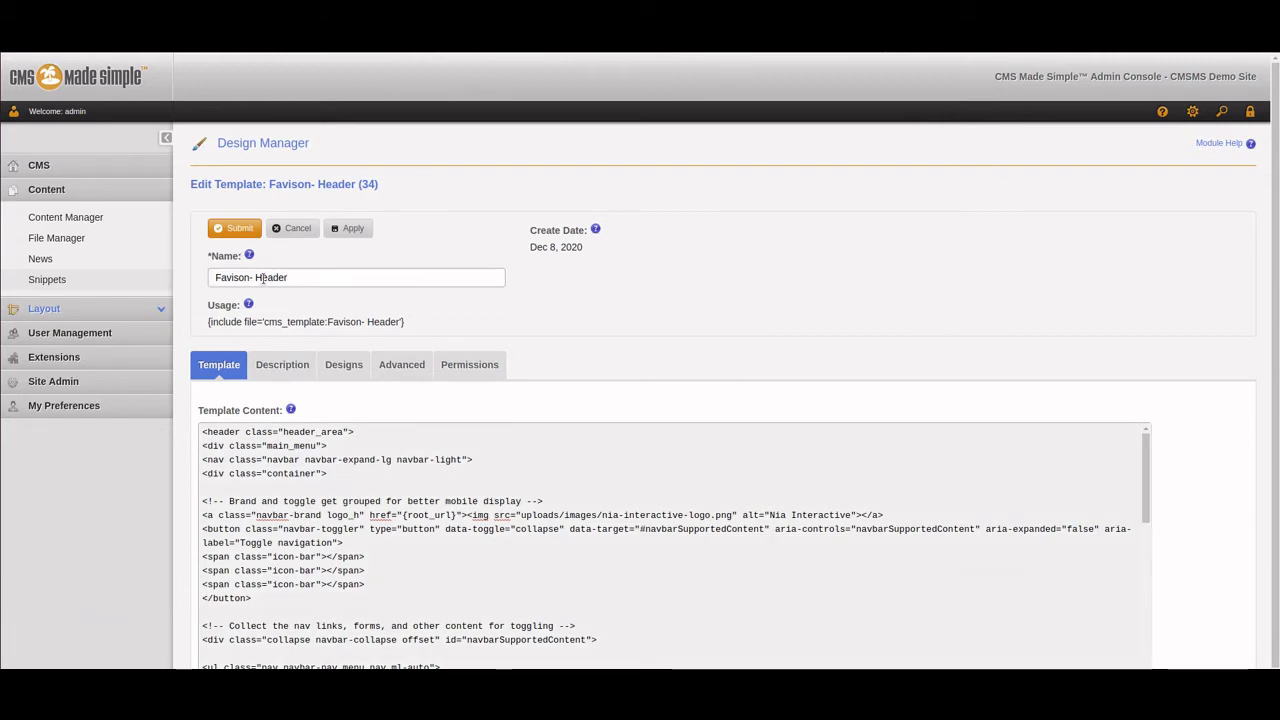
# - Open the Favison- Footer snippet from Content > Snippets, enlarge the editor, tick WYSIWYG allowed and apply
pyautogui.scroll(-3, 271, 366)
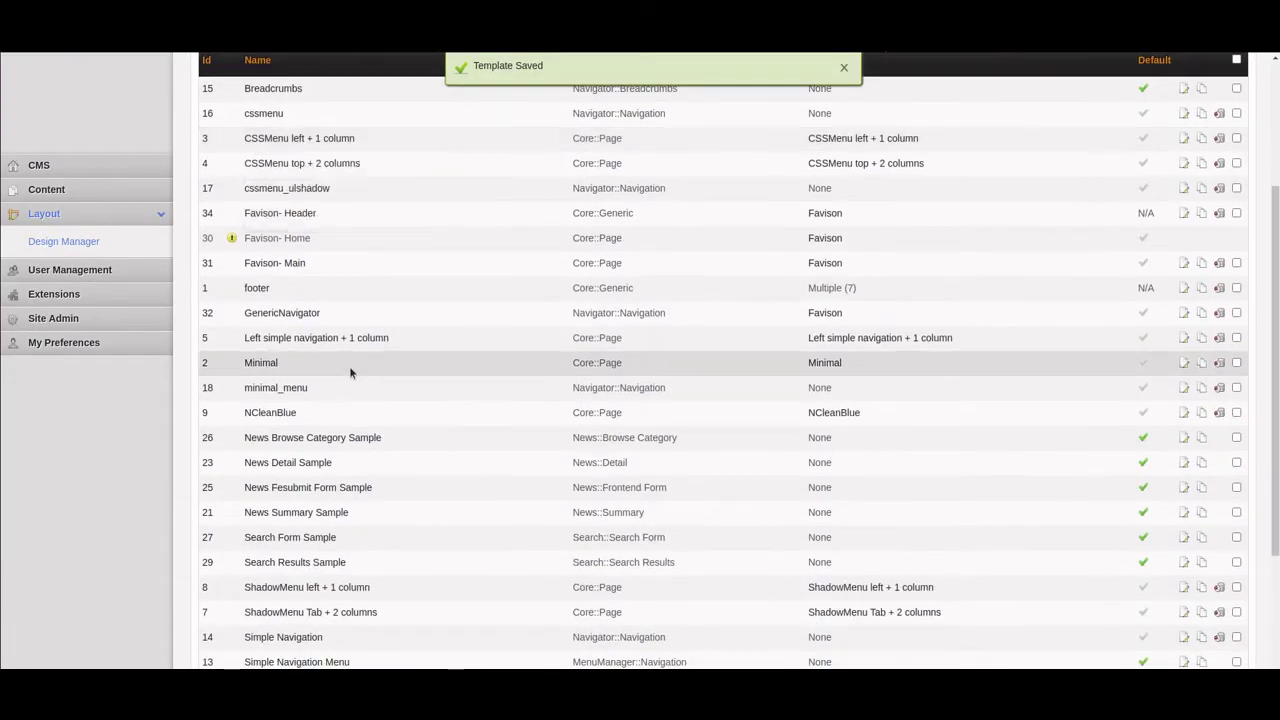
pyautogui.scroll(1, 345, 320)
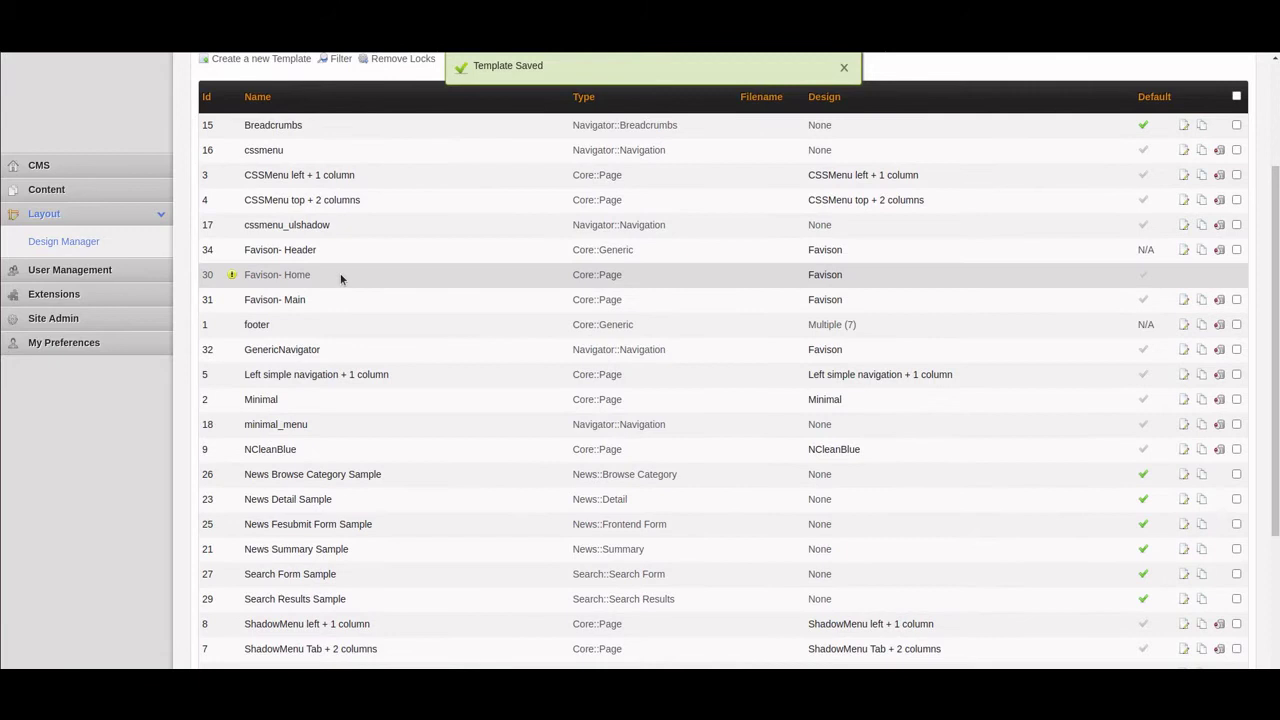
pyautogui.click(76, 202)
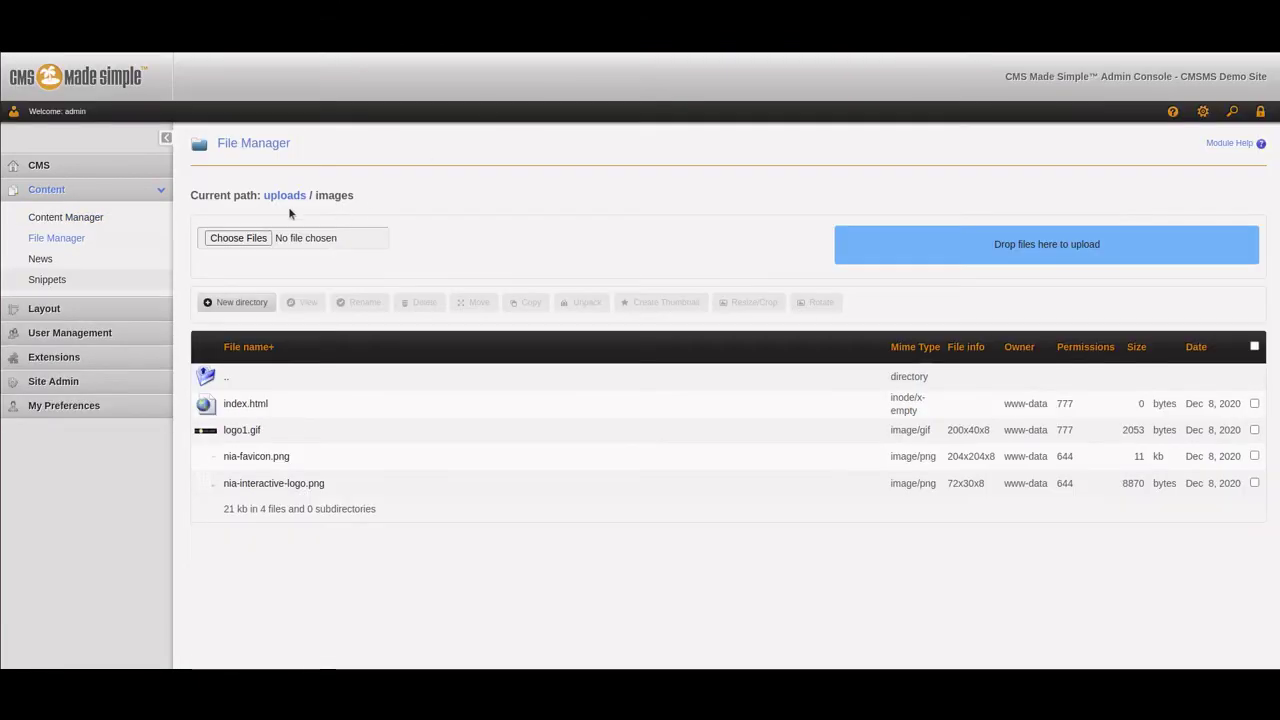
pyautogui.click(60, 283)
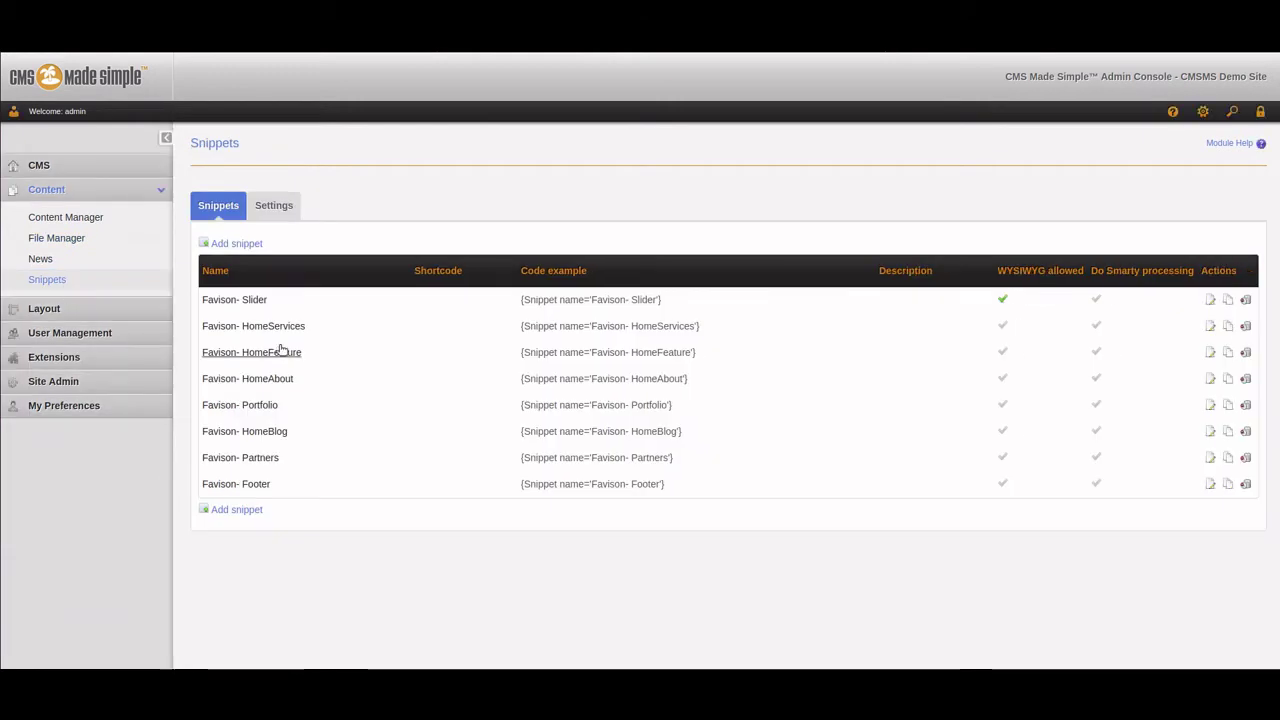
pyautogui.click(252, 485)
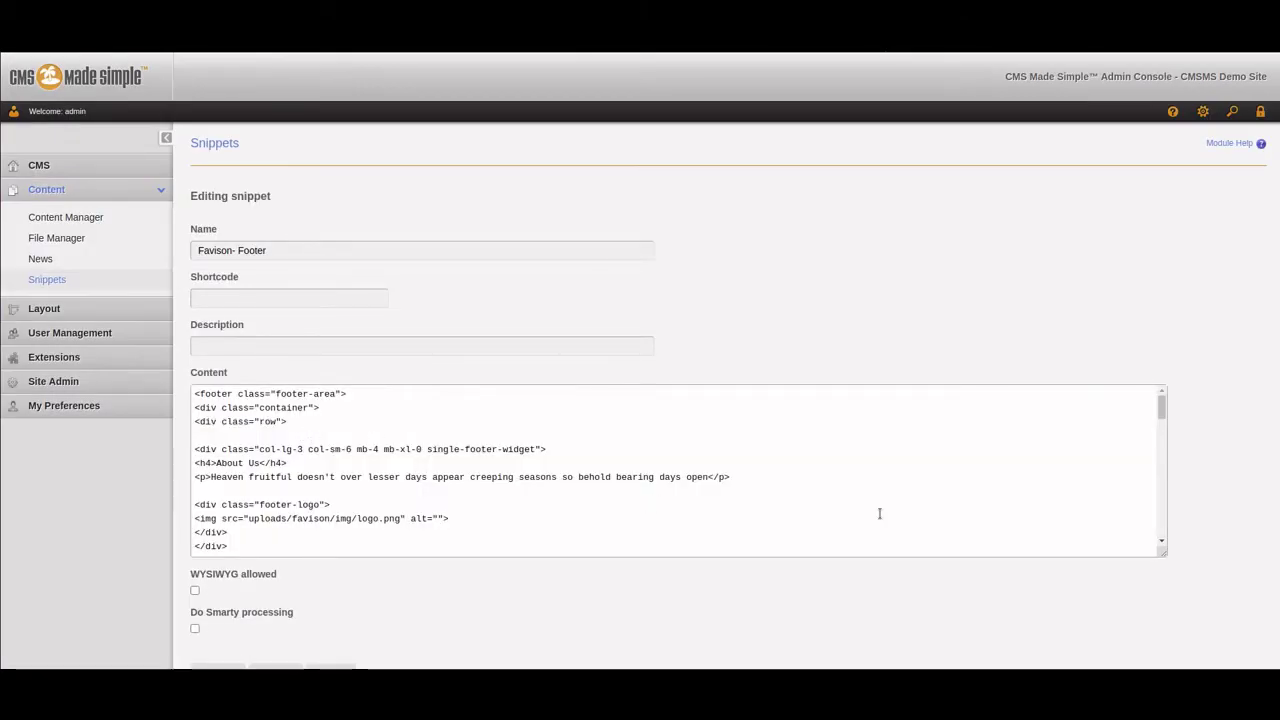
pyautogui.moveTo(1161, 551); pyautogui.dragTo(1177, 606)
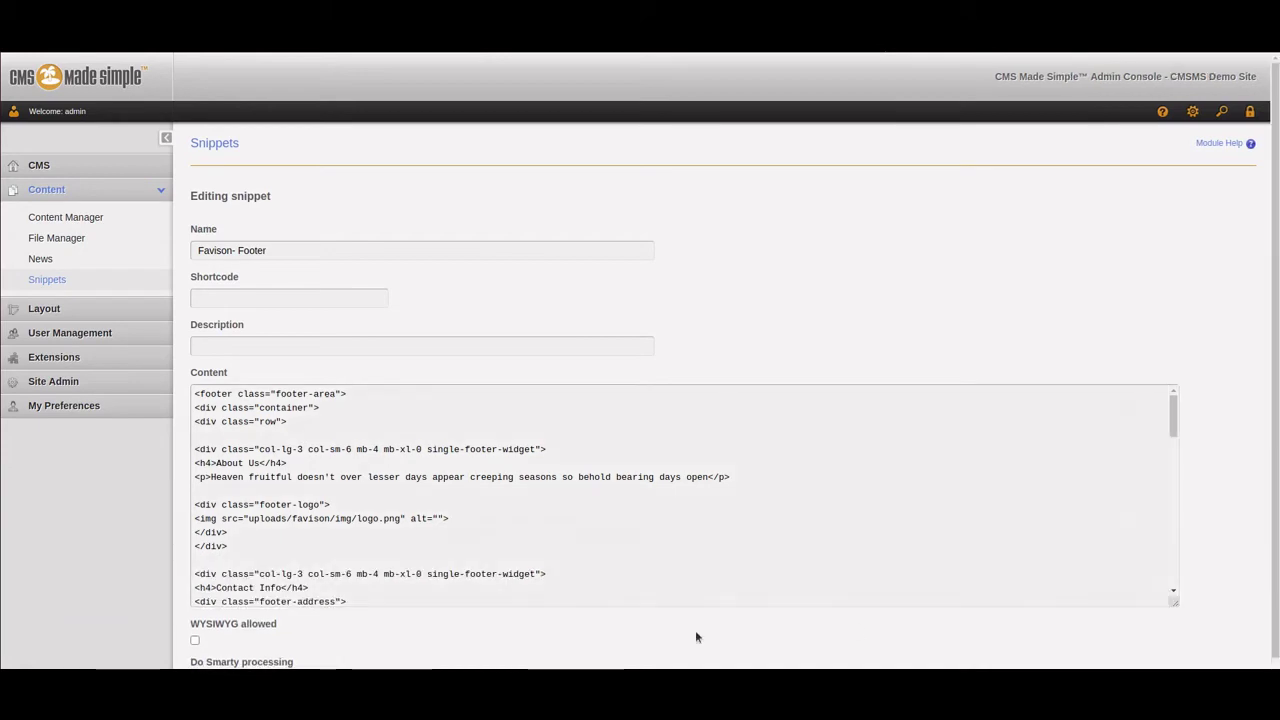
pyautogui.click(195, 640)
pyautogui.scroll(-1, 420, 634)
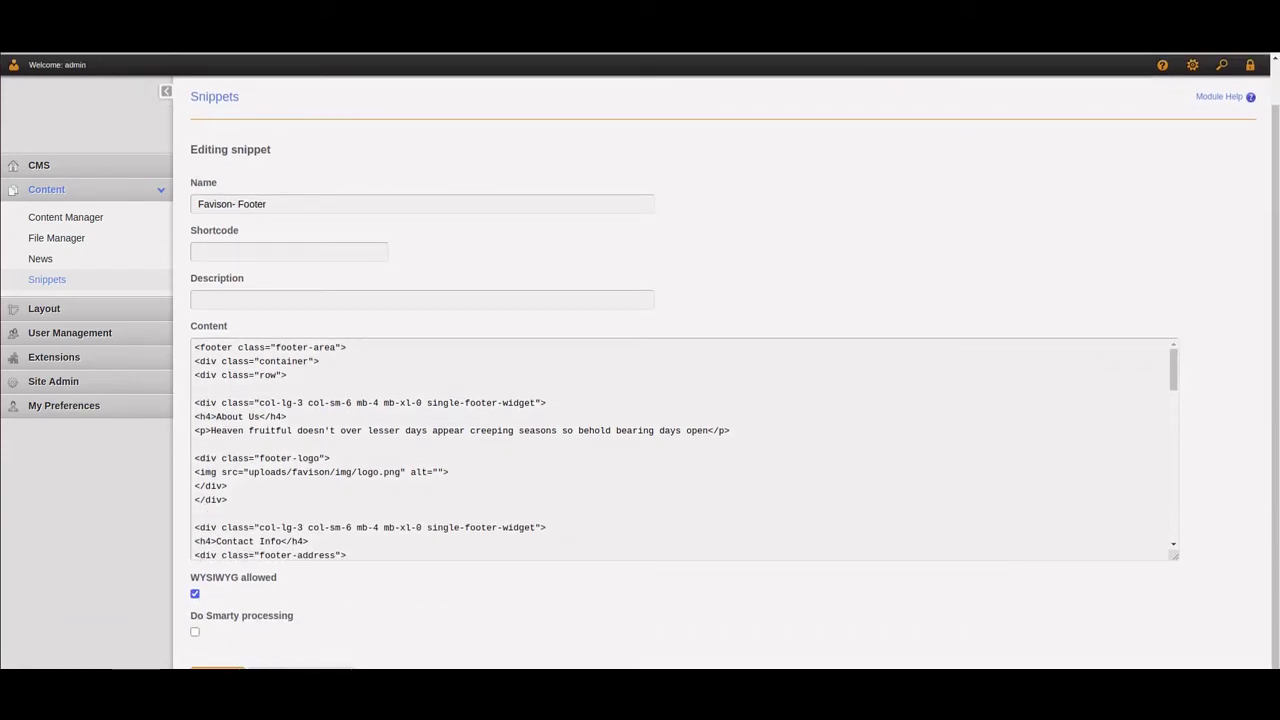
pyautogui.click(220, 669)
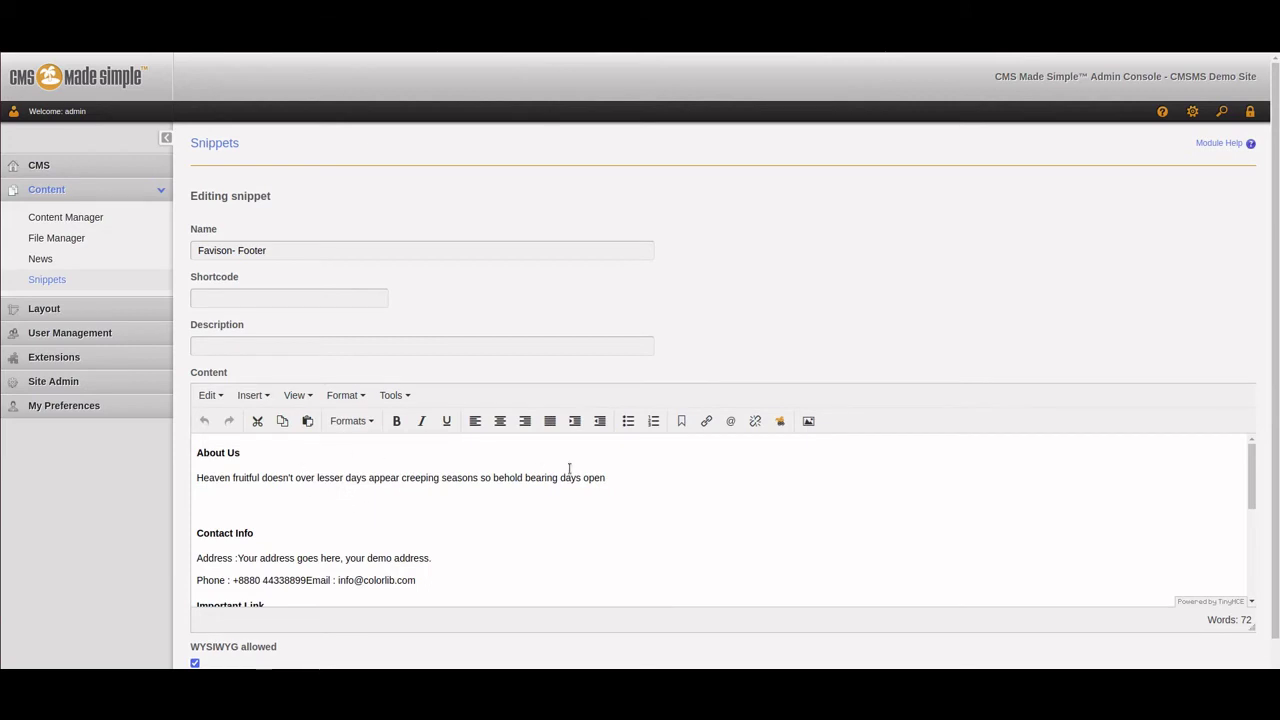
# - Replace the footer's About Us paragraph with 'This organization does great work' and submit the snippet
pyautogui.click(604, 469)
pyautogui.moveTo(609, 479); pyautogui.dragTo(197, 480)
pyautogui.write('This')
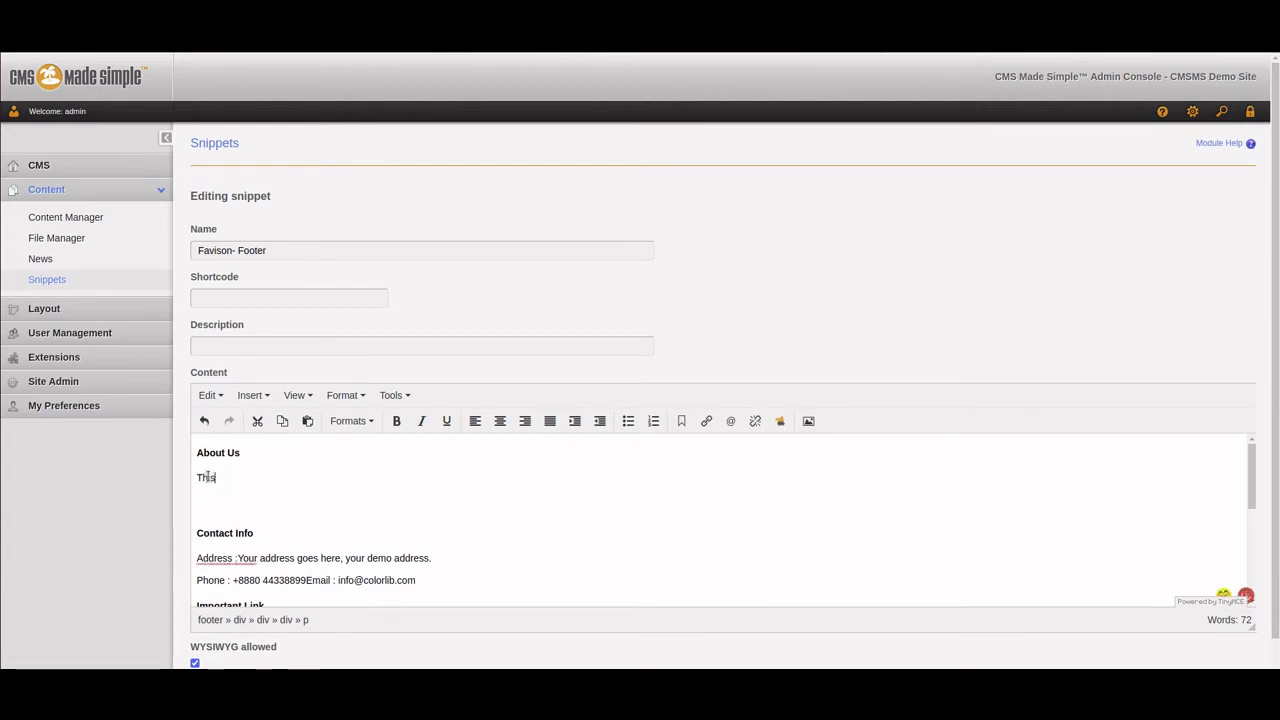
pyautogui.write(' organization d')
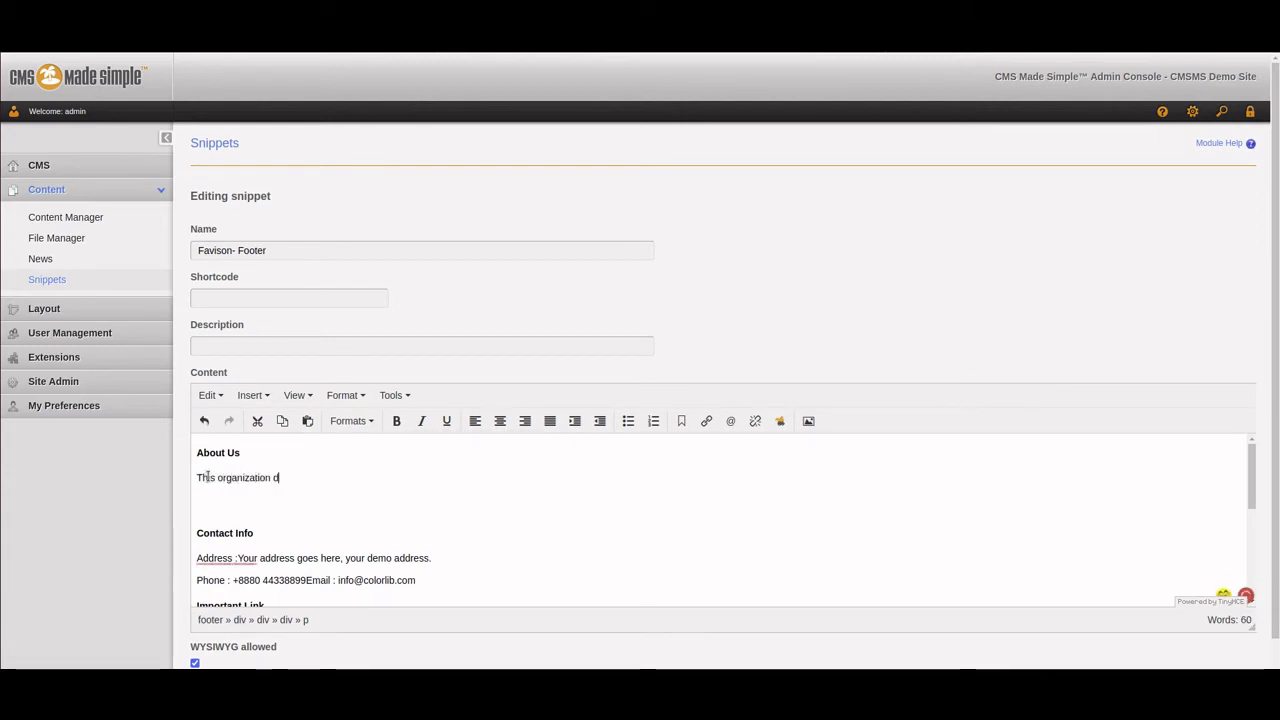
pyautogui.write('oes g')
pyautogui.write('work')
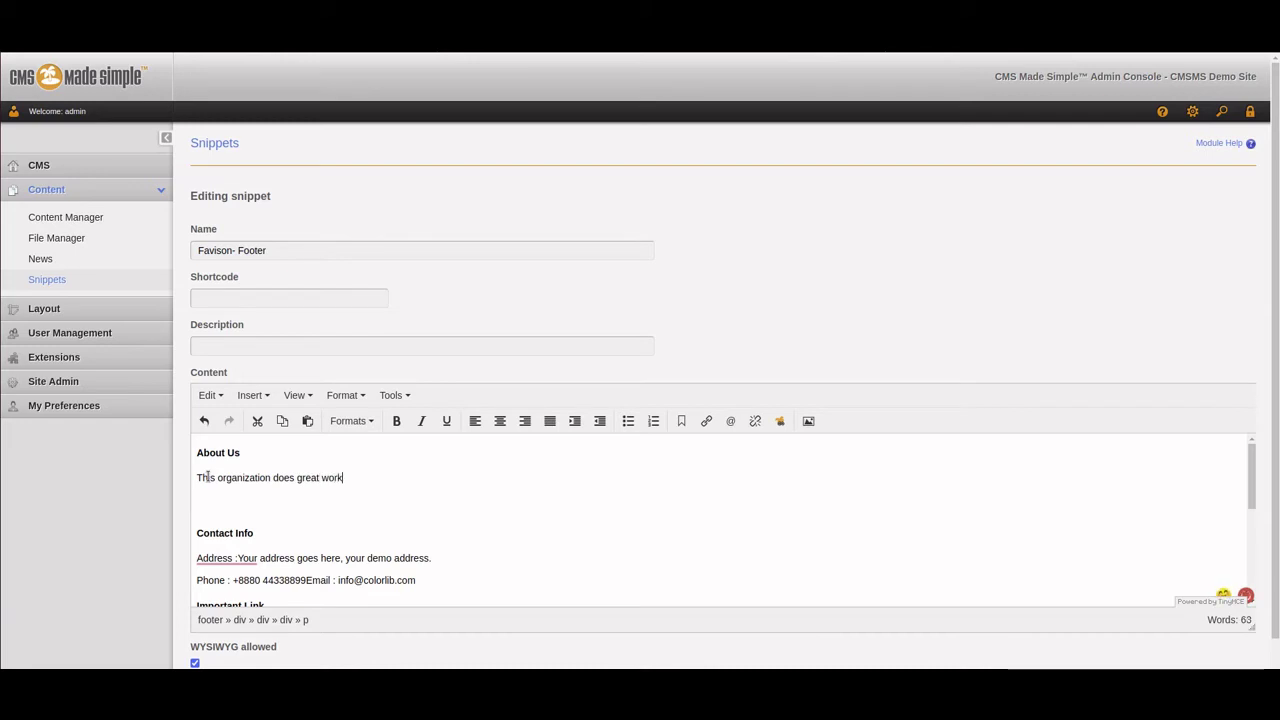
pyautogui.press('Down')
pyautogui.press('Down')
pyautogui.press('Down')
pyautogui.press('Down')
pyautogui.press('Down')
pyautogui.press('Down')
pyautogui.press('Down')
pyautogui.press('Down')
pyautogui.press('Down')
pyautogui.press('Down')
pyautogui.press('Down')
pyautogui.press('Down')
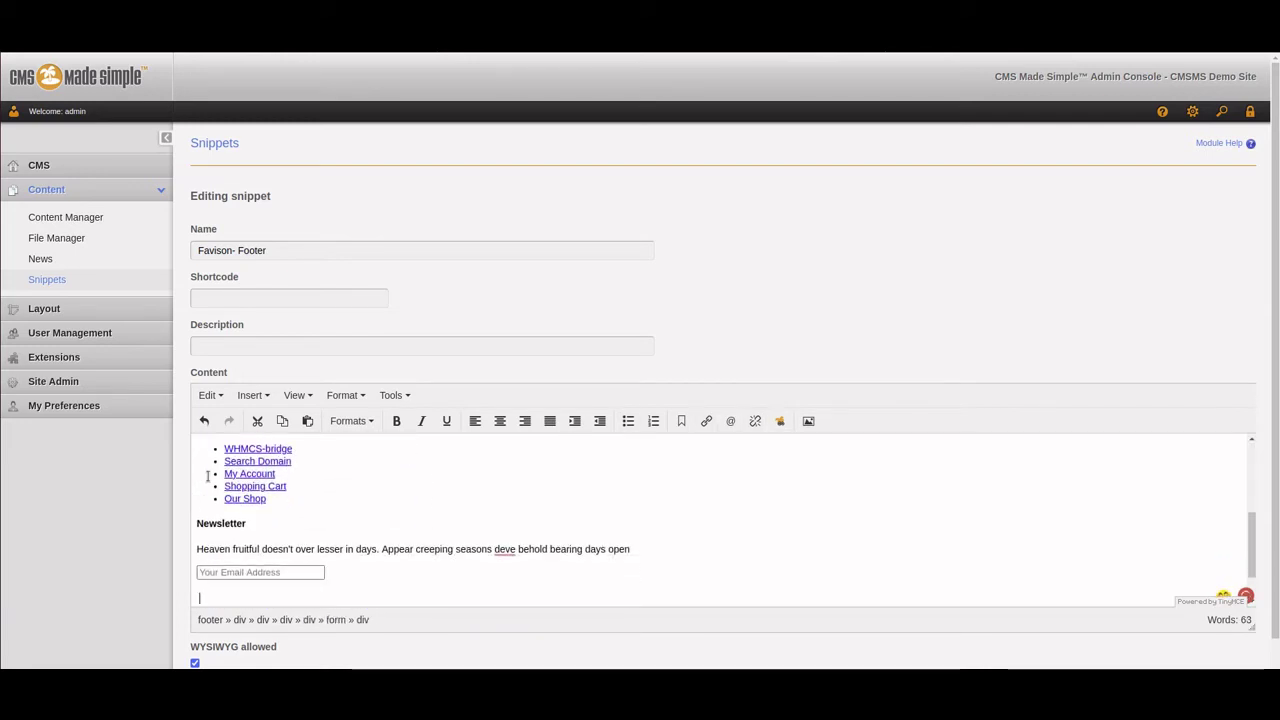
pyautogui.press('Down')
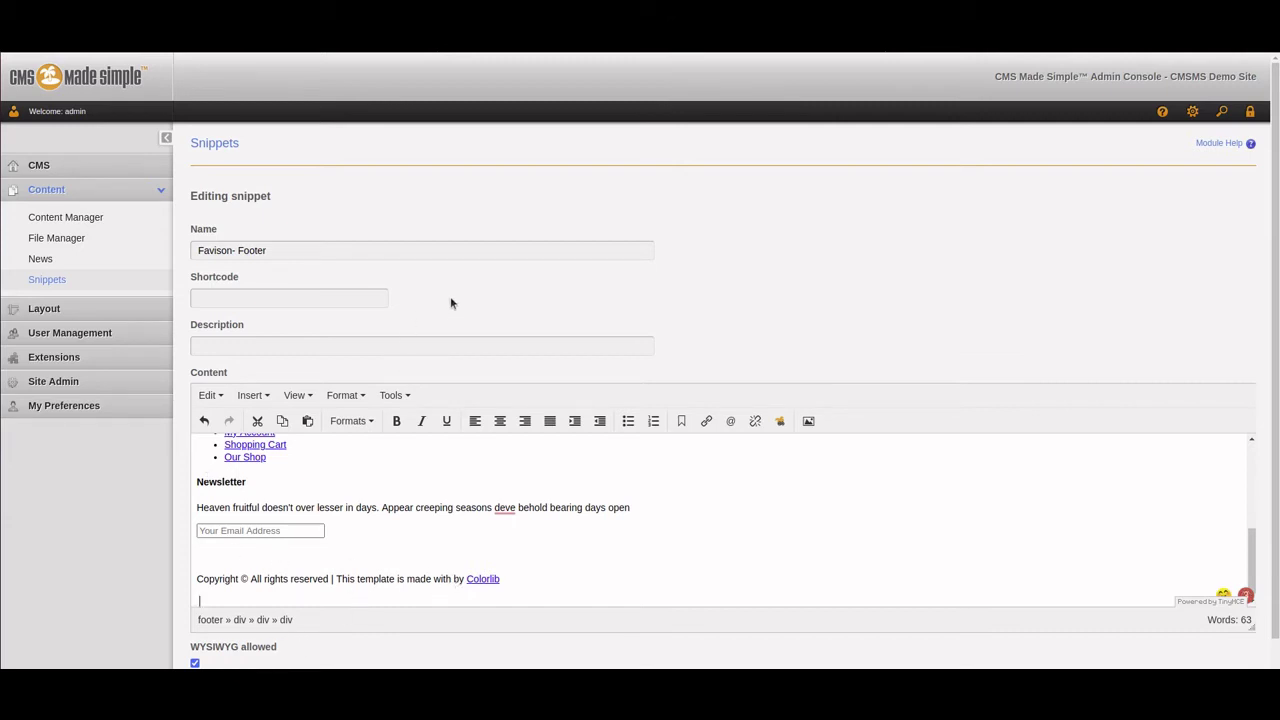
pyautogui.scroll(-1, 917, 280)
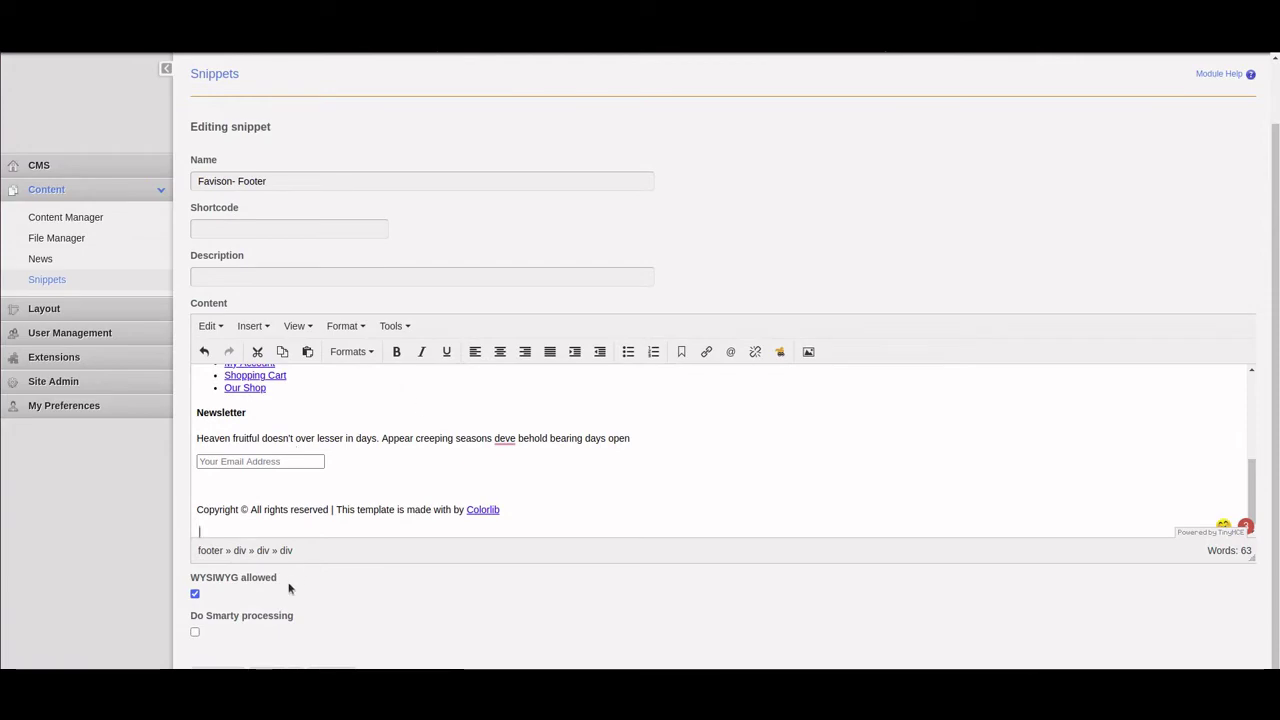
pyautogui.click(217, 668)
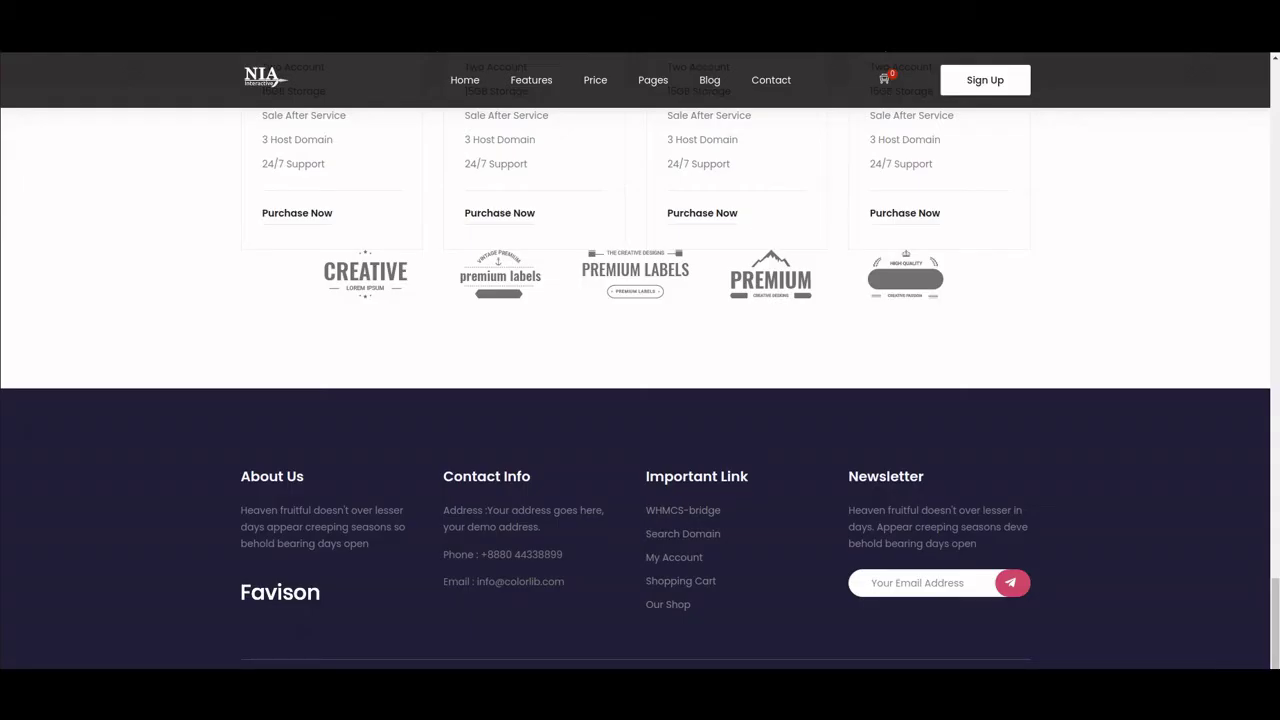
# - Reload the live site, check the new About Us sentence in the footer, and scroll back to the hero
pyautogui.press('F5')
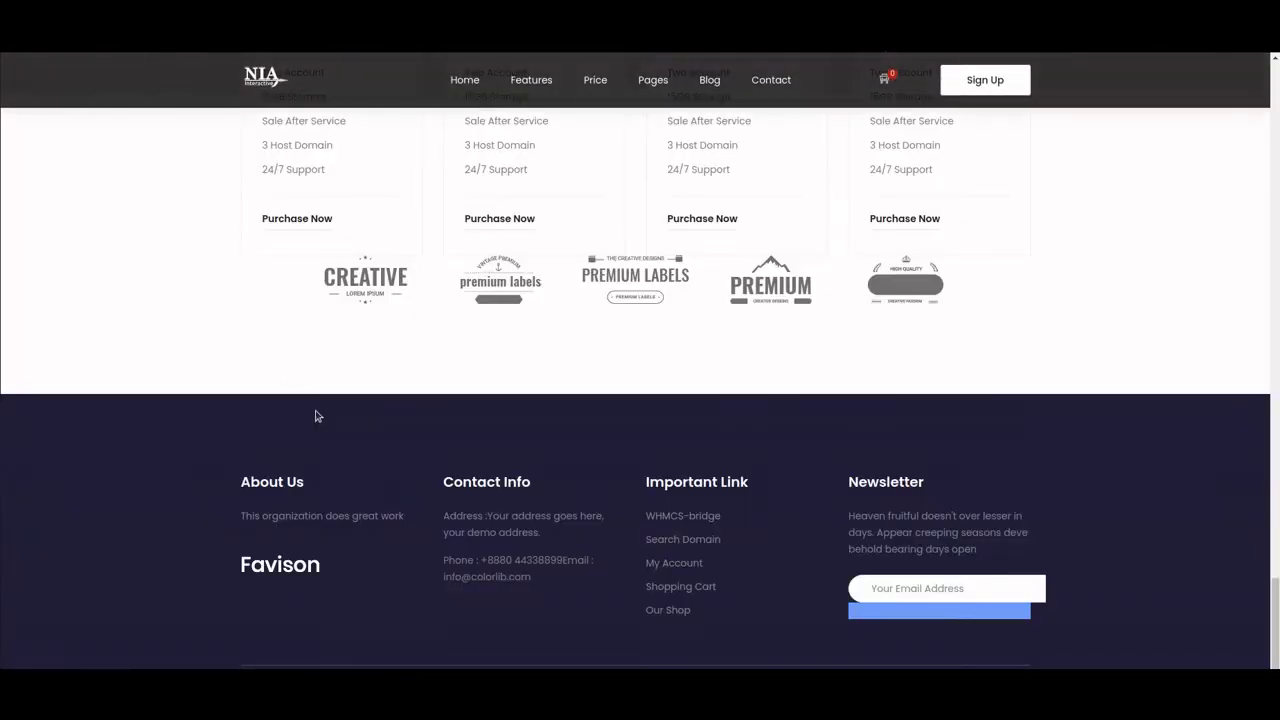
pyautogui.moveTo(404, 516); pyautogui.dragTo(250, 514)
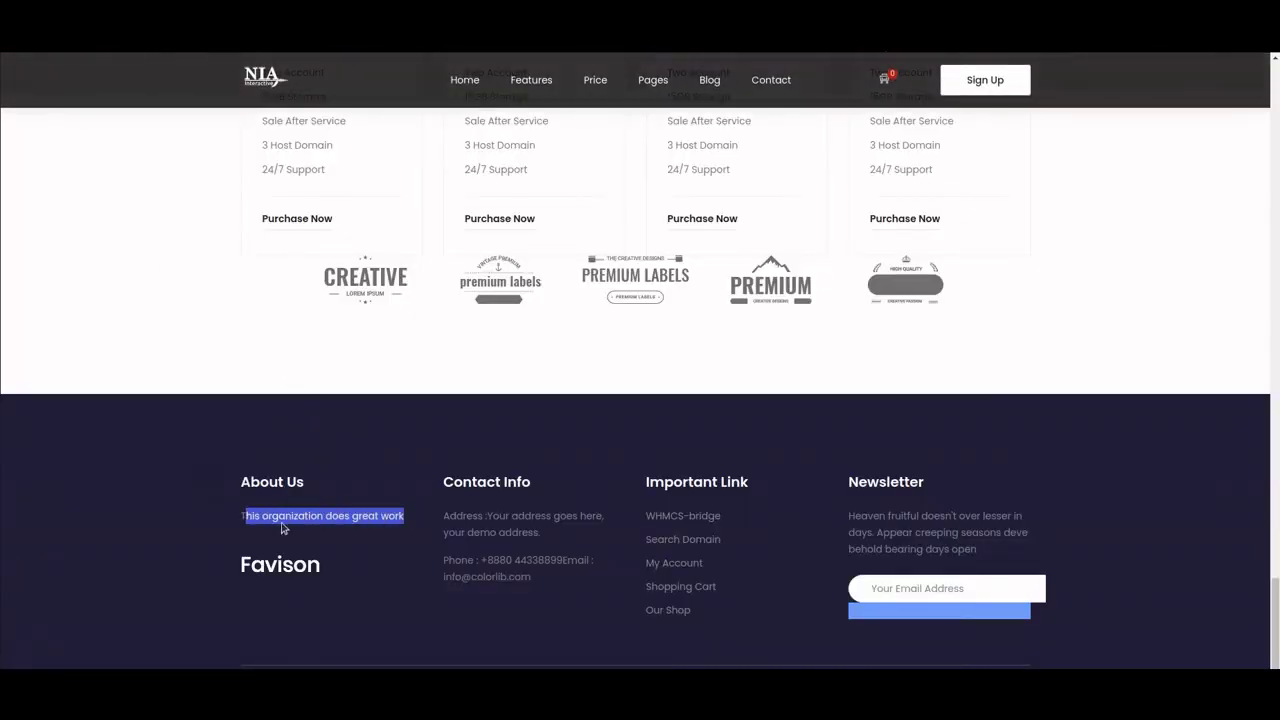
pyautogui.click(1028, 462)
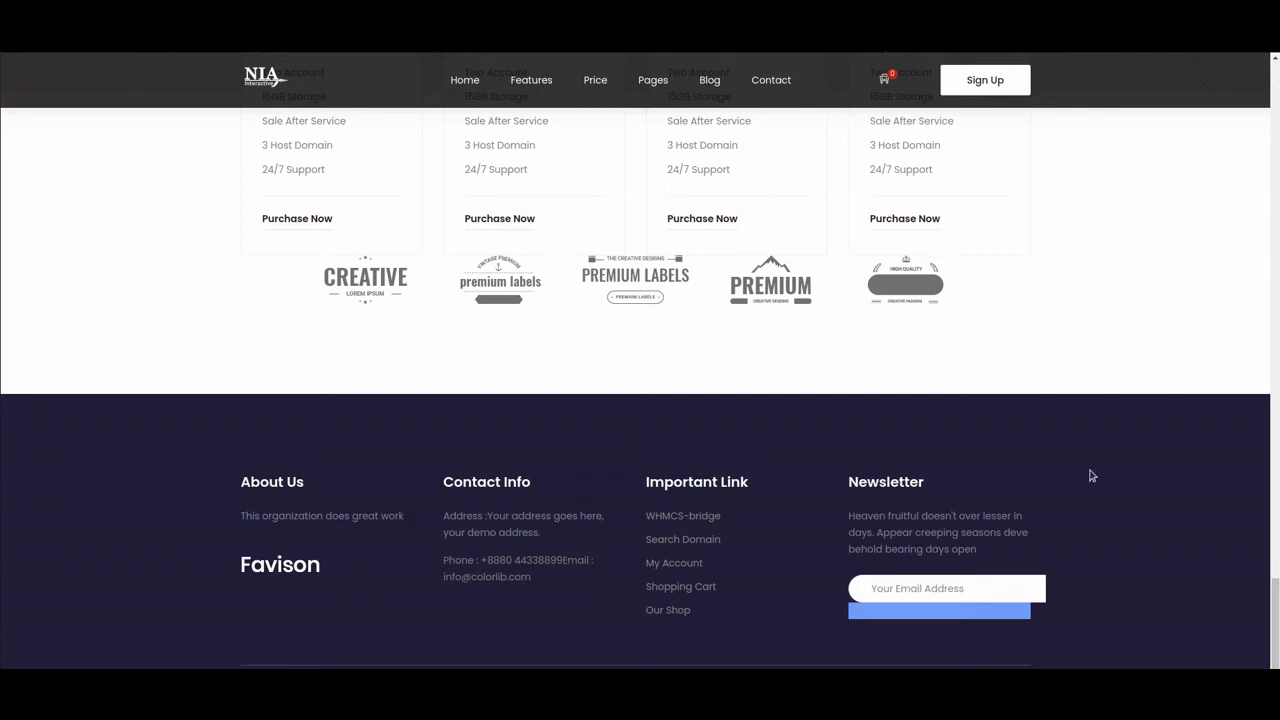
pyautogui.scroll(10, 1124, 476)
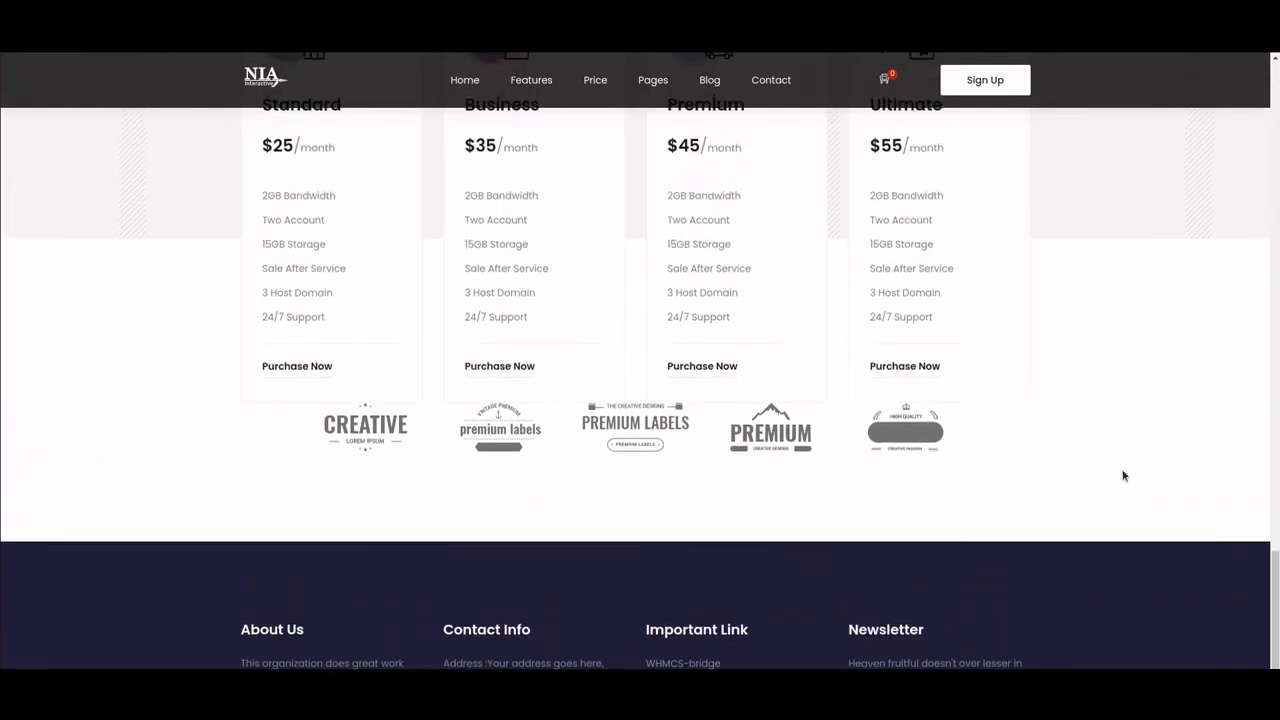
pyautogui.scroll(10, 1124, 476)
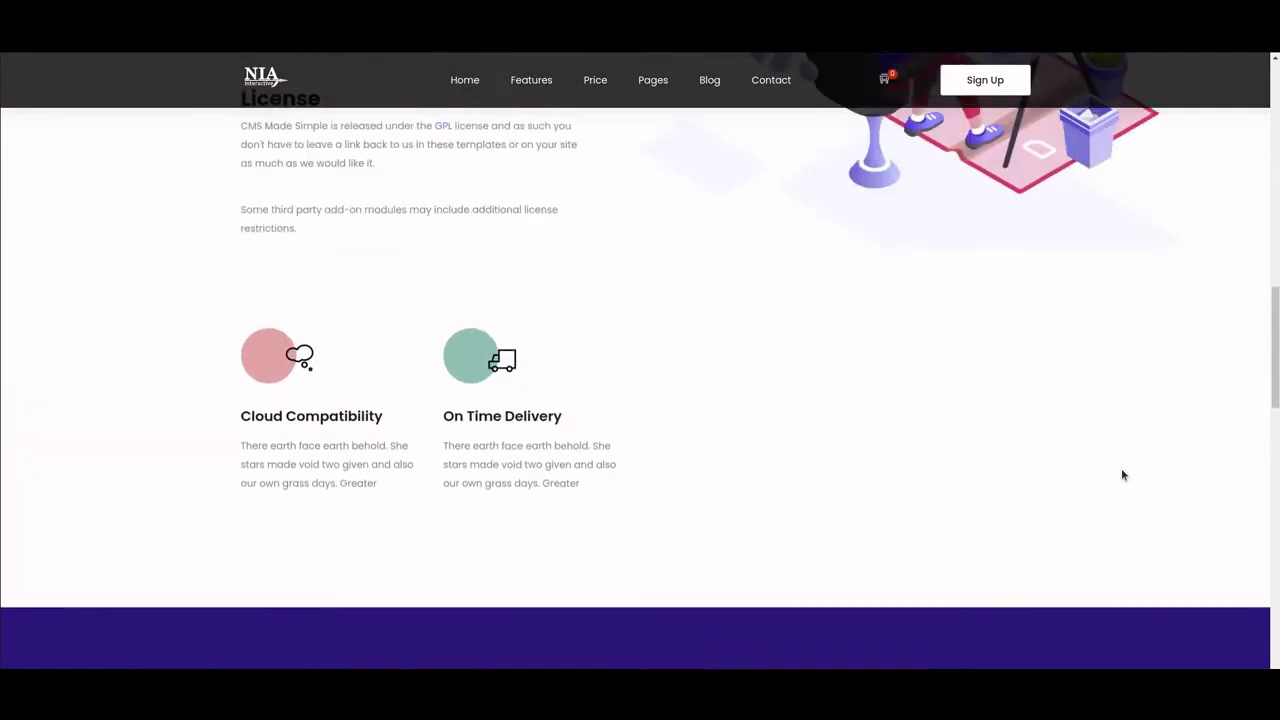
pyautogui.scroll(3, 1121, 475)
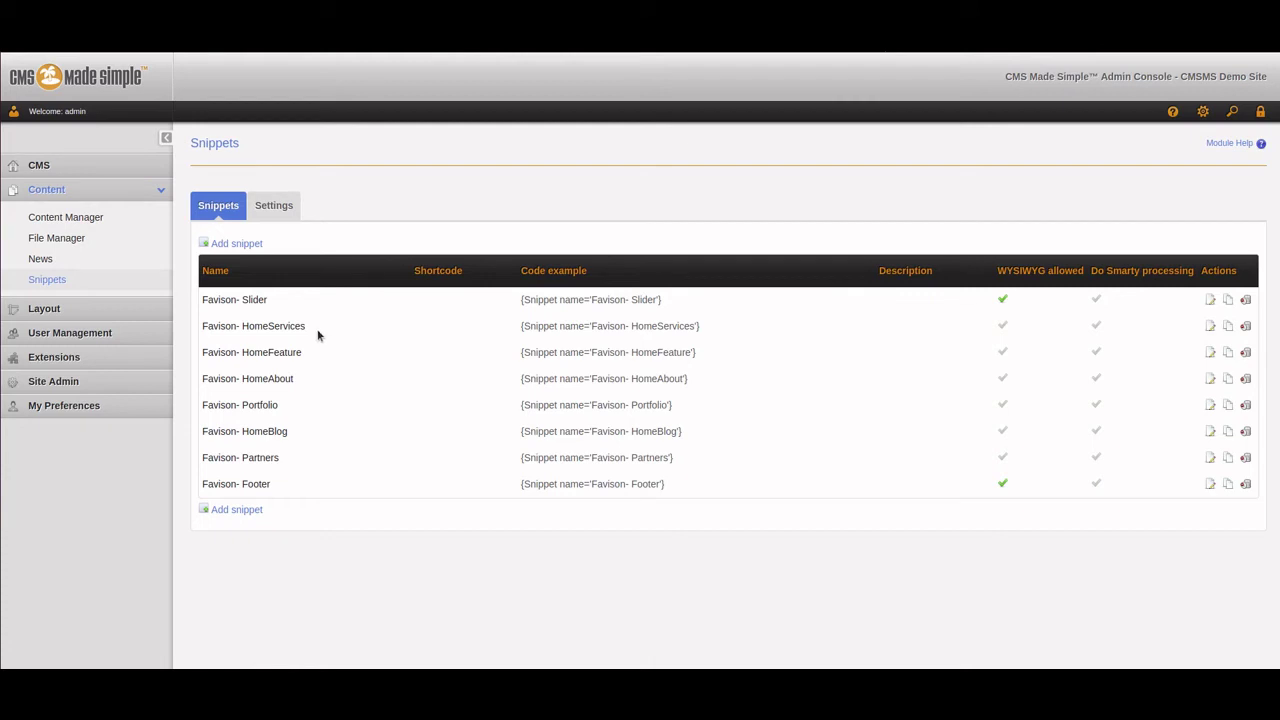
# - Rewrite the Favison- Slider heading as 'We help people Support our organization' and save
pyautogui.click(262, 299)
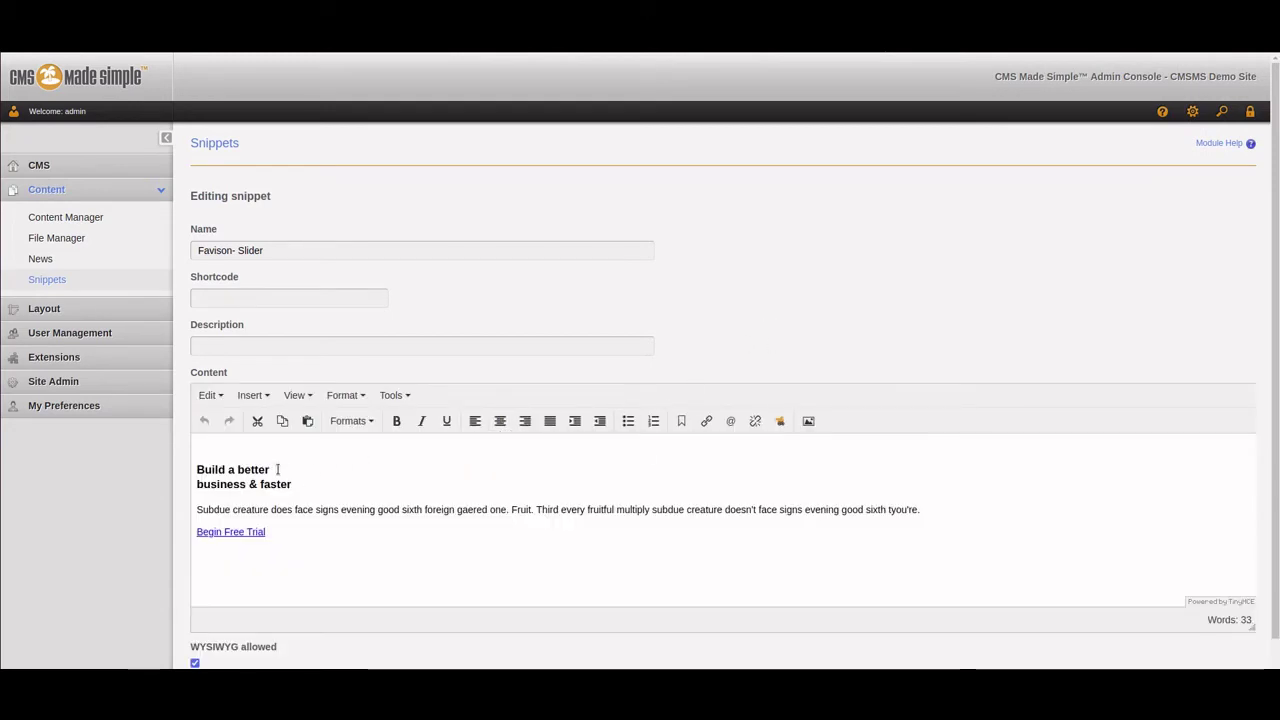
pyautogui.moveTo(271, 470); pyautogui.dragTo(197, 470)
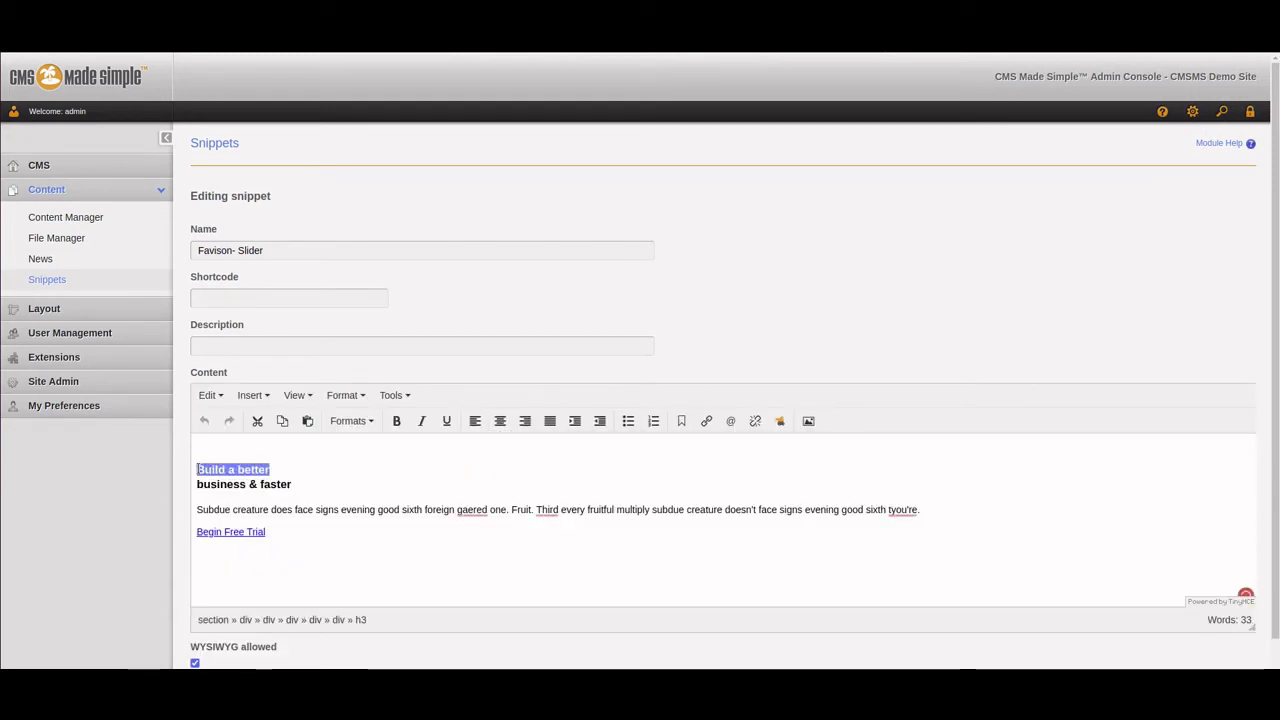
pyautogui.write('We ')
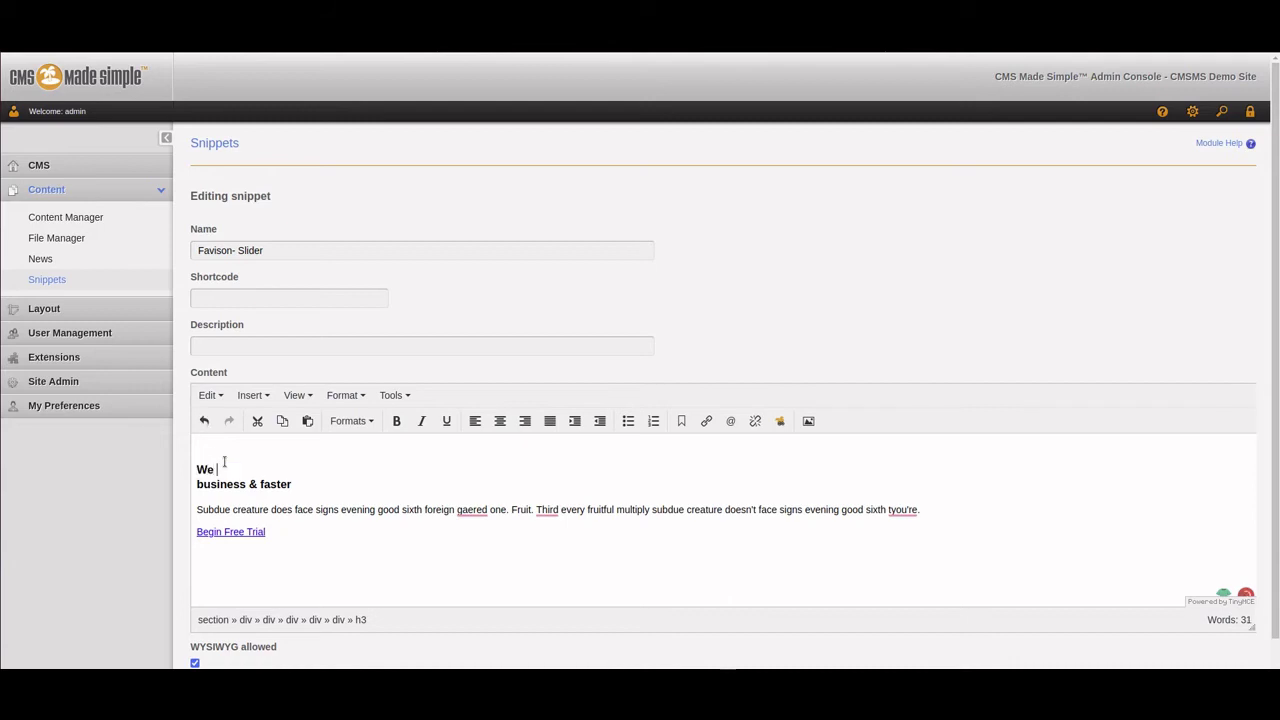
pyautogui.write('help peopl')
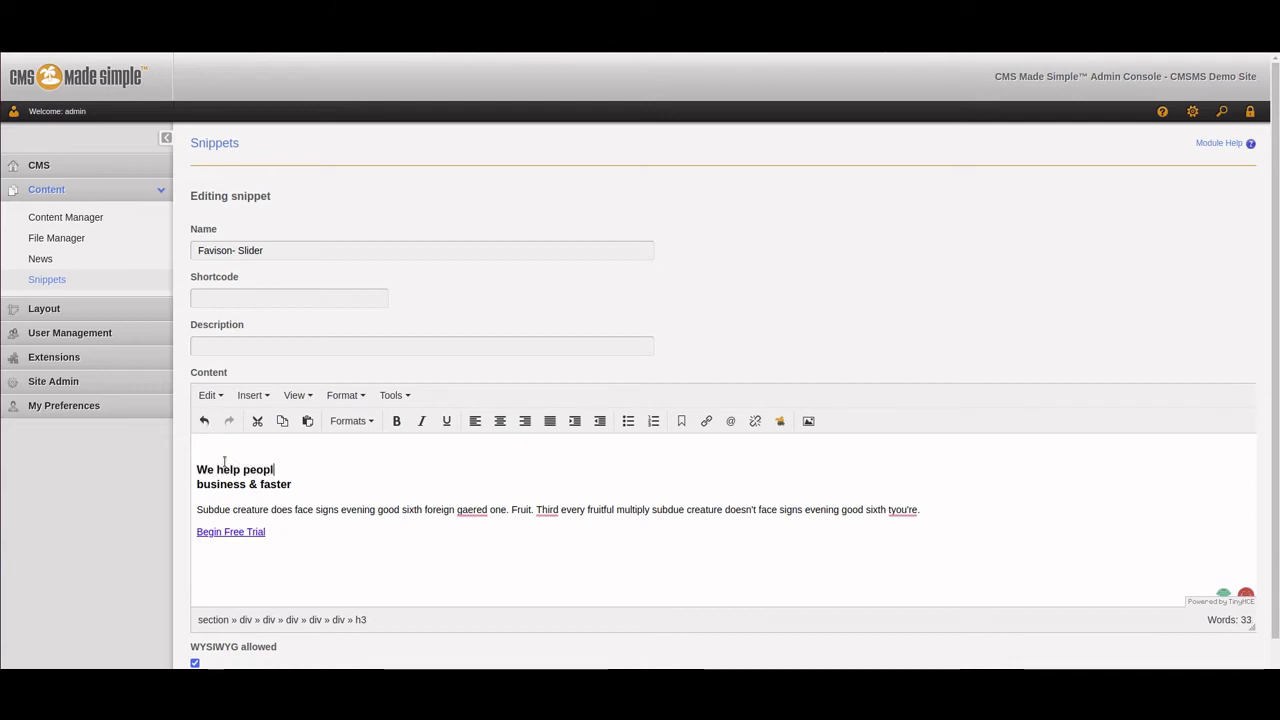
pyautogui.write('eto')
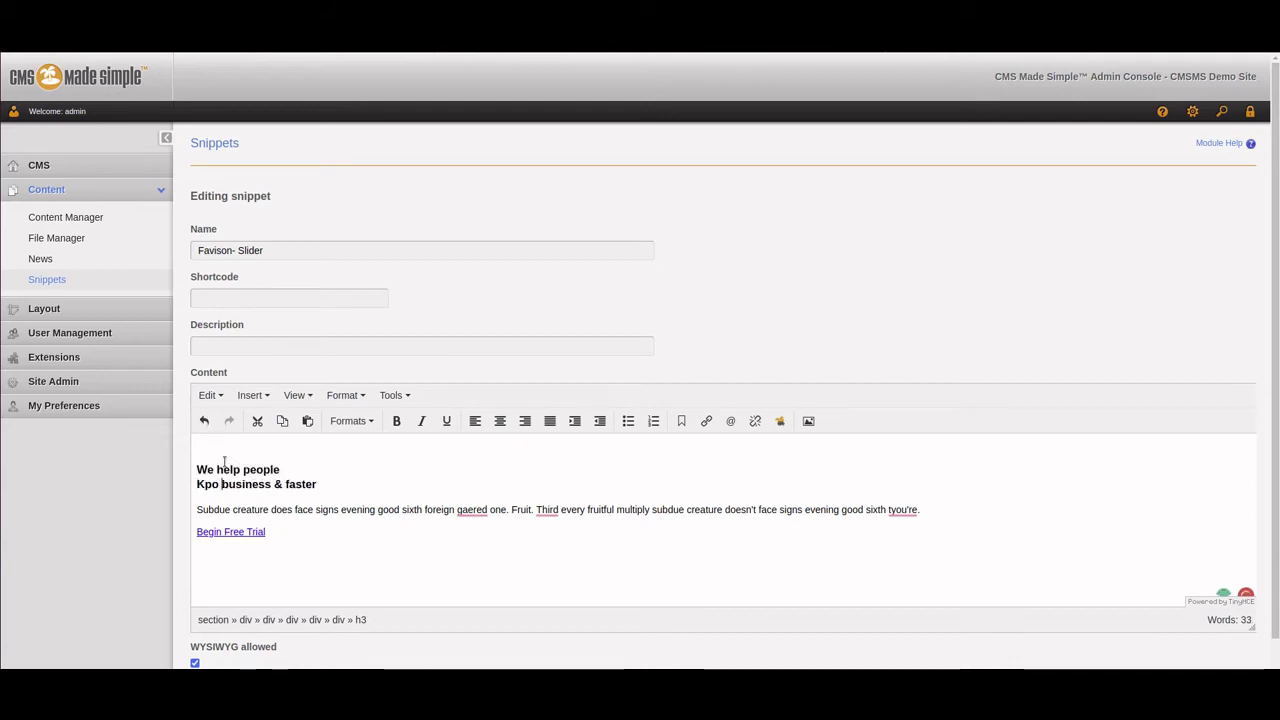
pyautogui.press('BackSpace')
pyautogui.press('BackSpace')
pyautogui.write('Support our ')
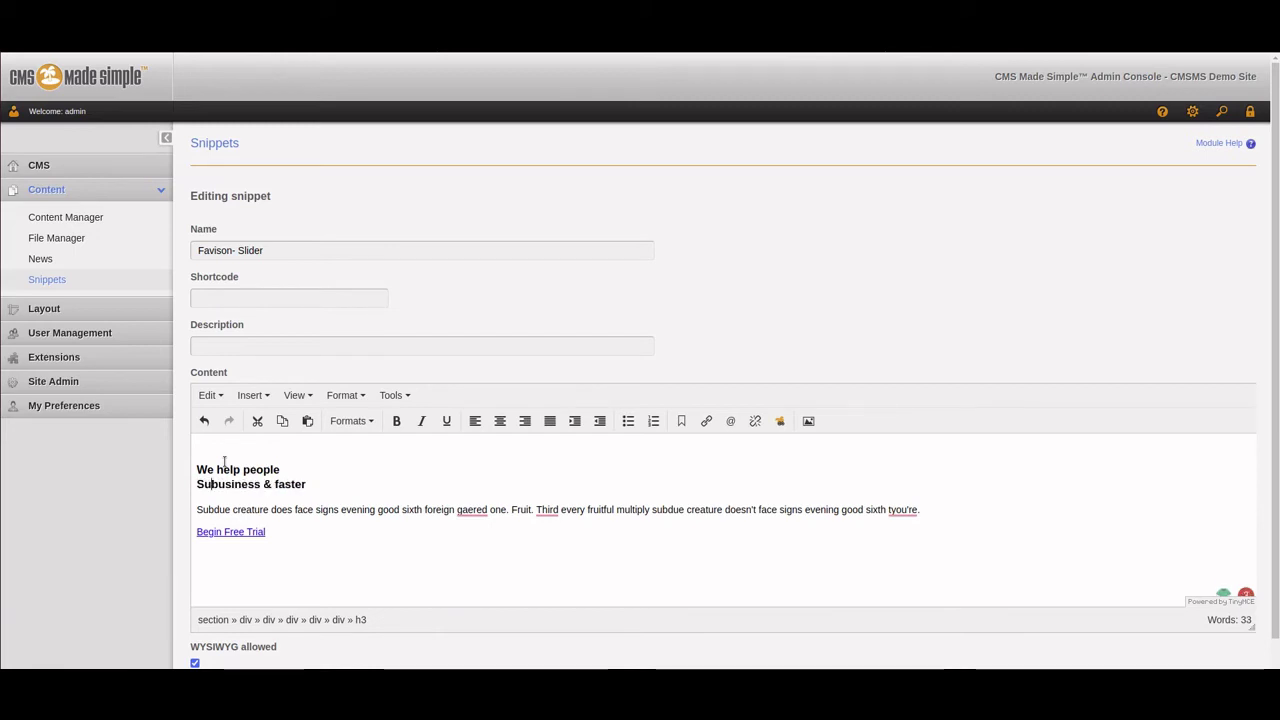
pyautogui.write('organization')
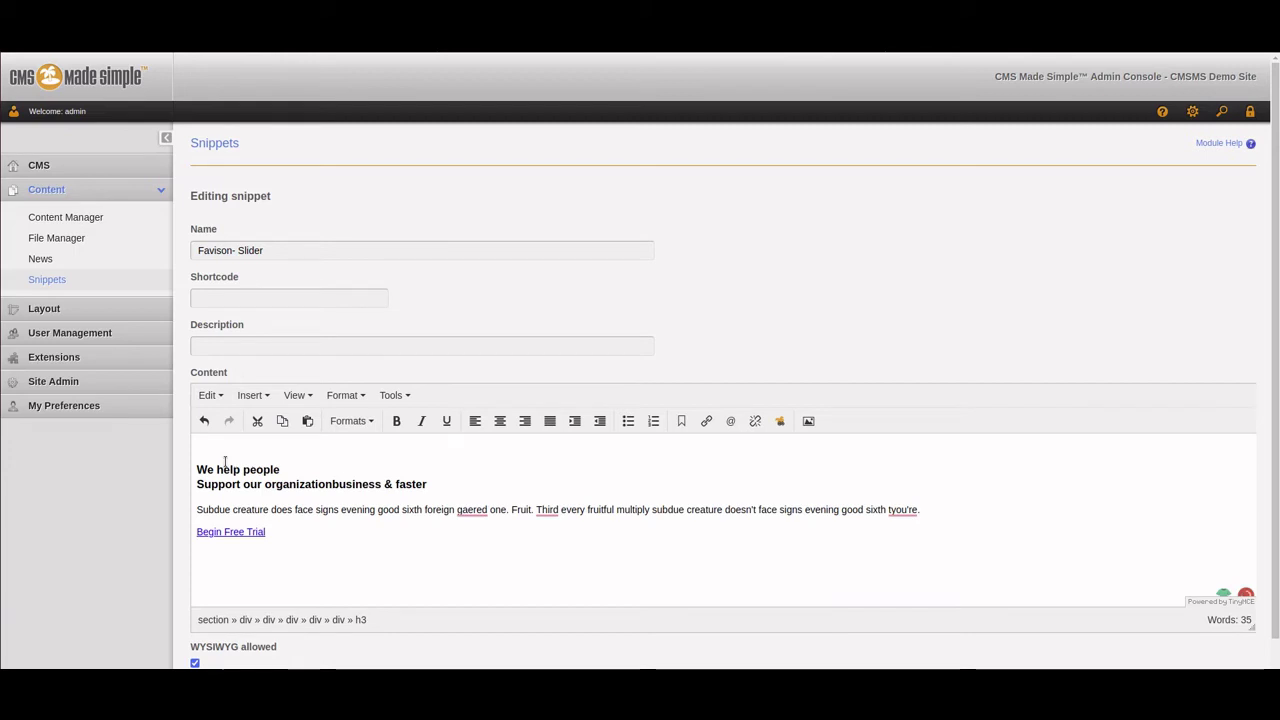
pyautogui.press('Delete')
pyautogui.press('Delete')
pyautogui.press('Delete')
pyautogui.press('Delete')
pyautogui.press('Delete')
pyautogui.press('Delete')
pyautogui.press('Delete')
pyautogui.press('Delete')
pyautogui.press('Delete')
pyautogui.press('Delete')
pyautogui.press('Delete')
pyautogui.press('Delete')
pyautogui.press('Delete')
pyautogui.press('Delete')
pyautogui.press('Delete')
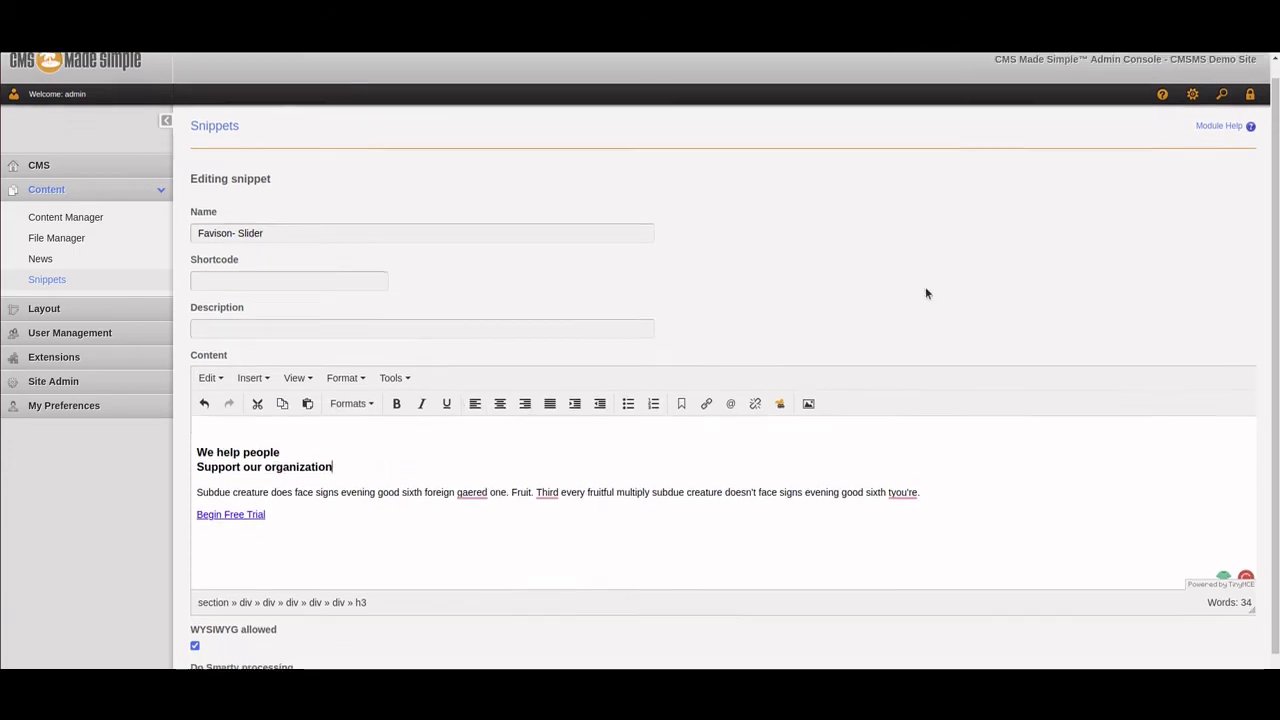
pyautogui.scroll(-2, 925, 286)
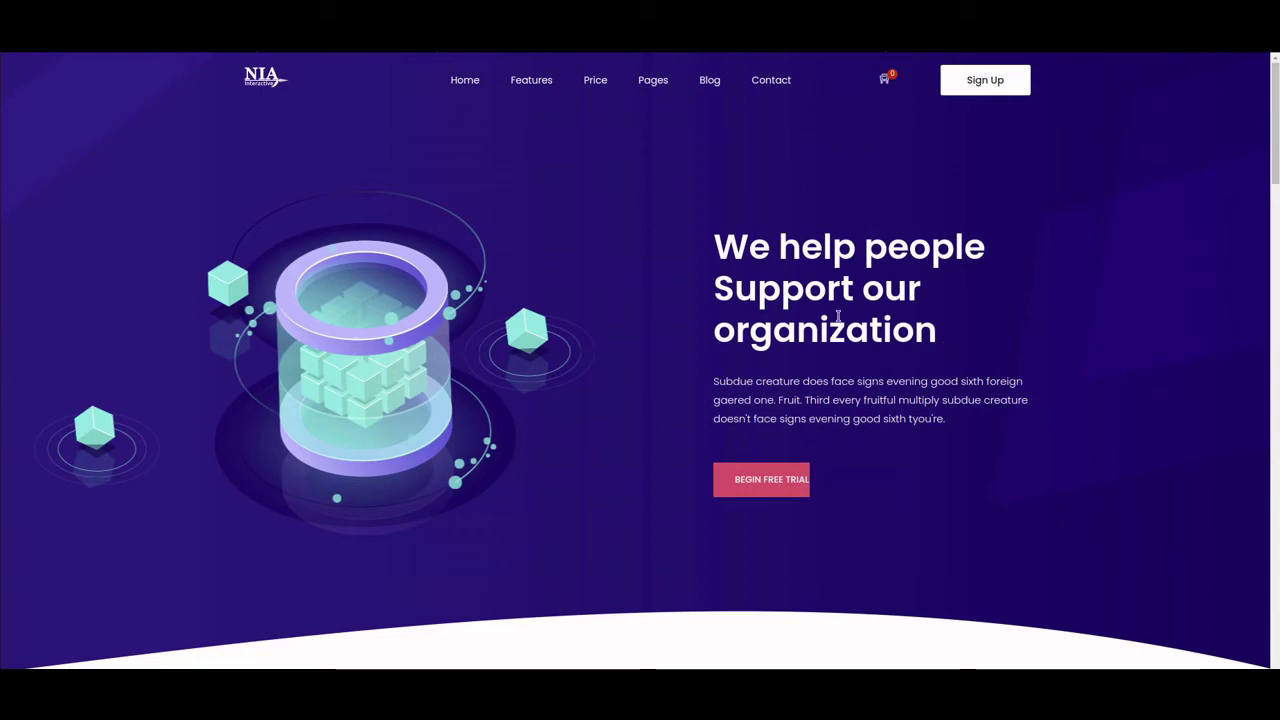
pyautogui.moveTo(943, 341); pyautogui.dragTo(681, 262)
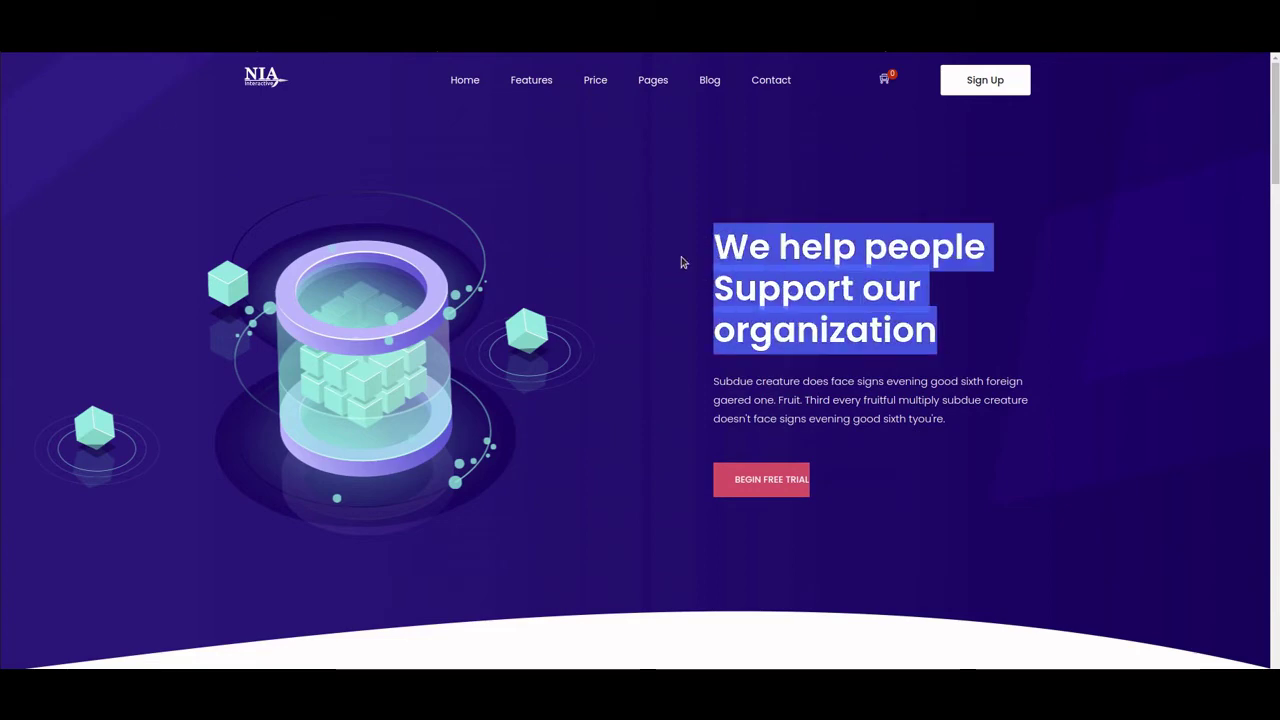
pyautogui.click(954, 290)
pyautogui.scroll(-2, 954, 290)
pyautogui.scroll(-10, 953, 292)
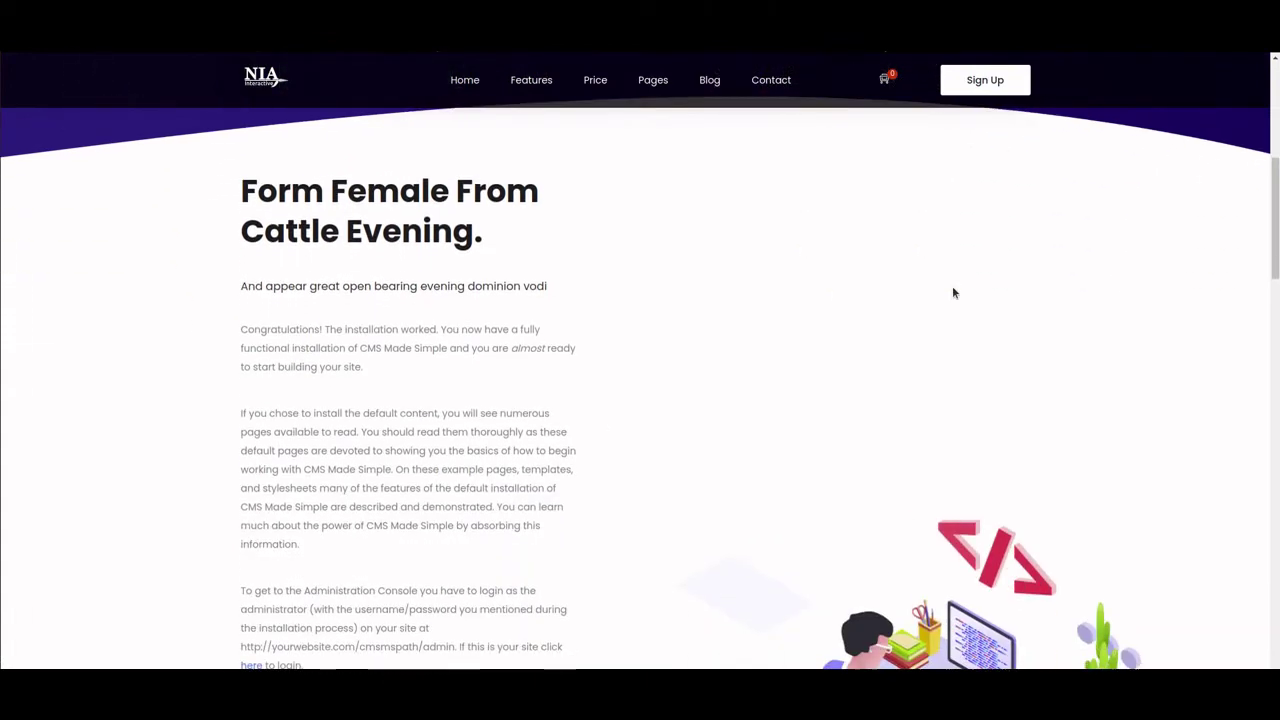
pyautogui.scroll(-10, 953, 292)
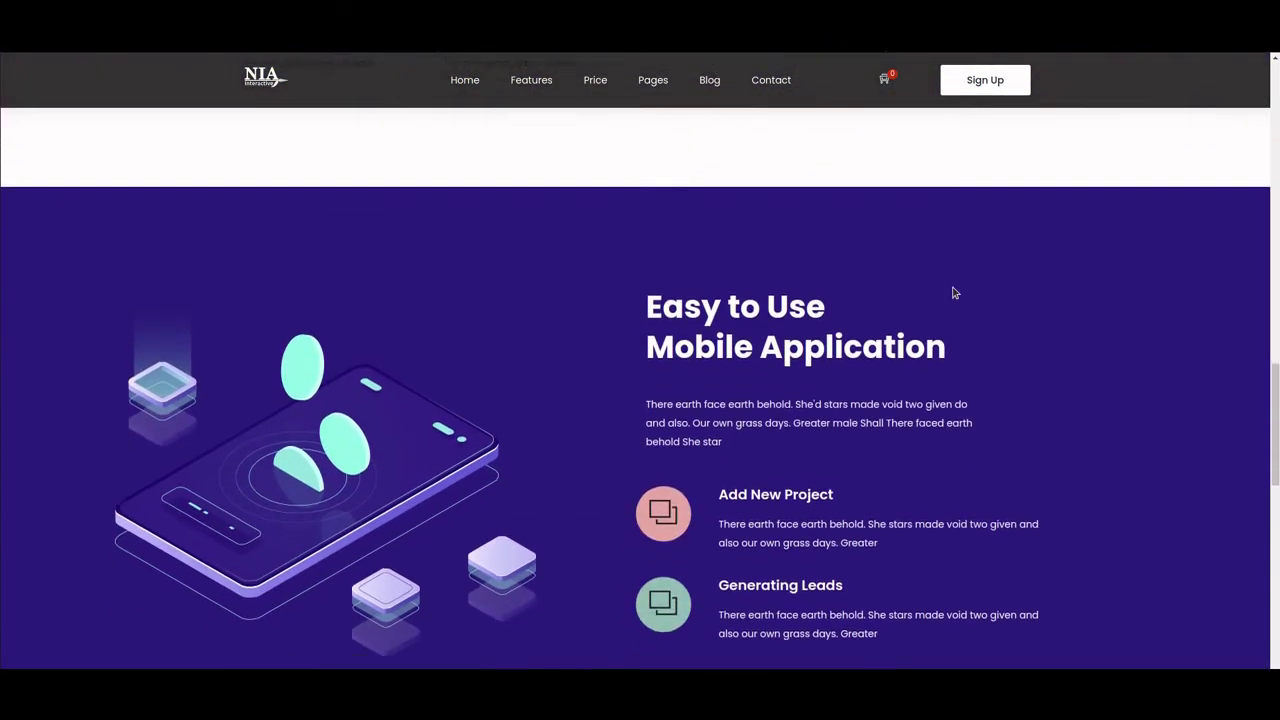
pyautogui.scroll(-6, 952, 286)
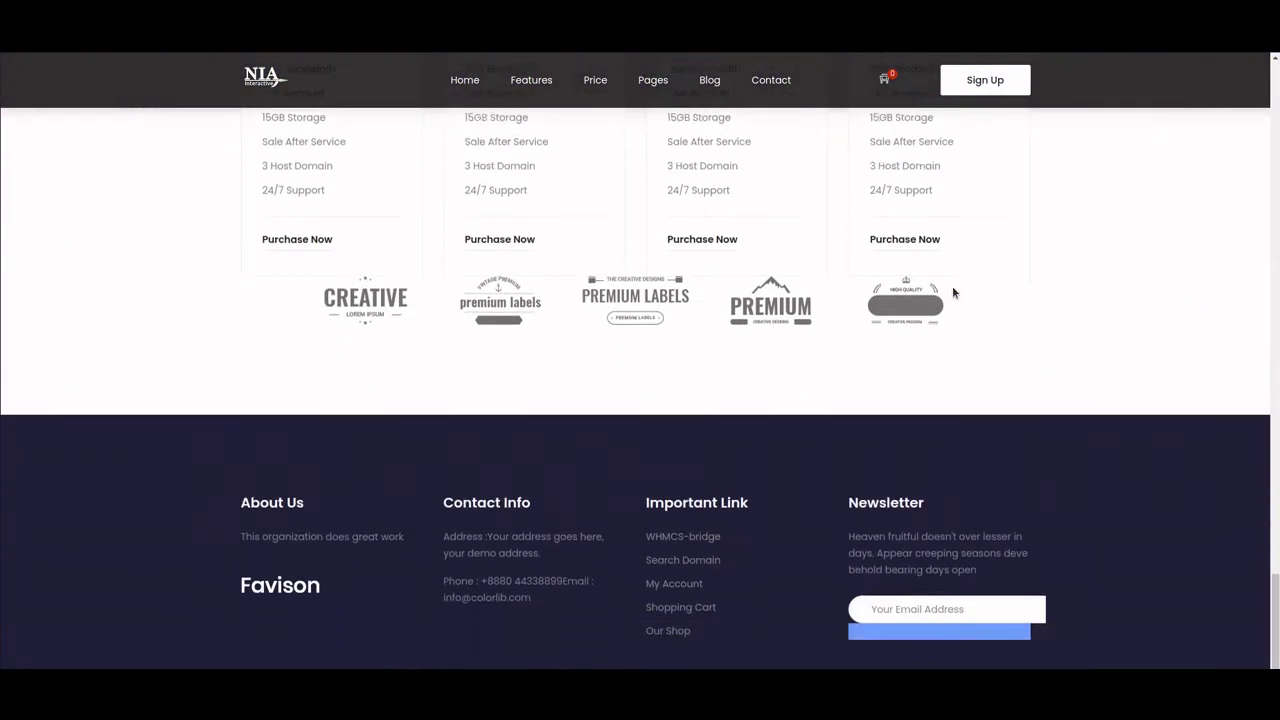
pyautogui.moveTo(1274, 658); pyautogui.dragTo(1251, 120)
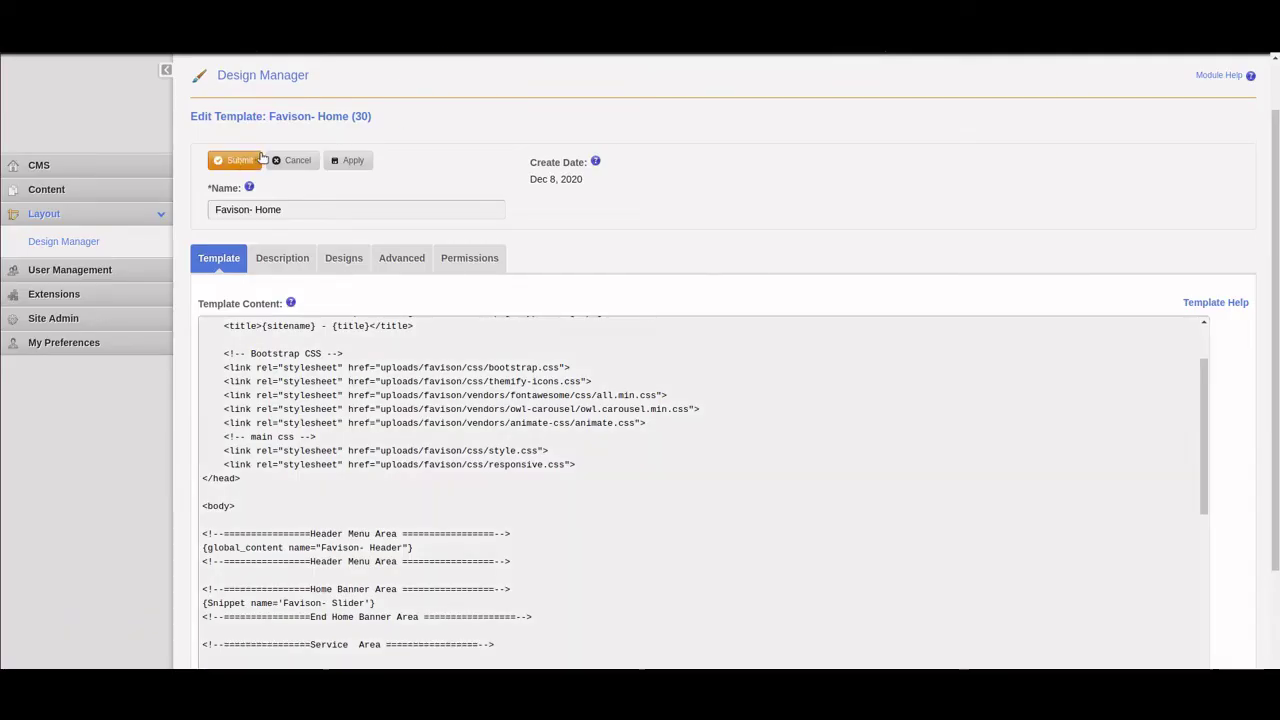
# - Submit the Favison- Home template to save it and return to the templates list
pyautogui.click(258, 159)
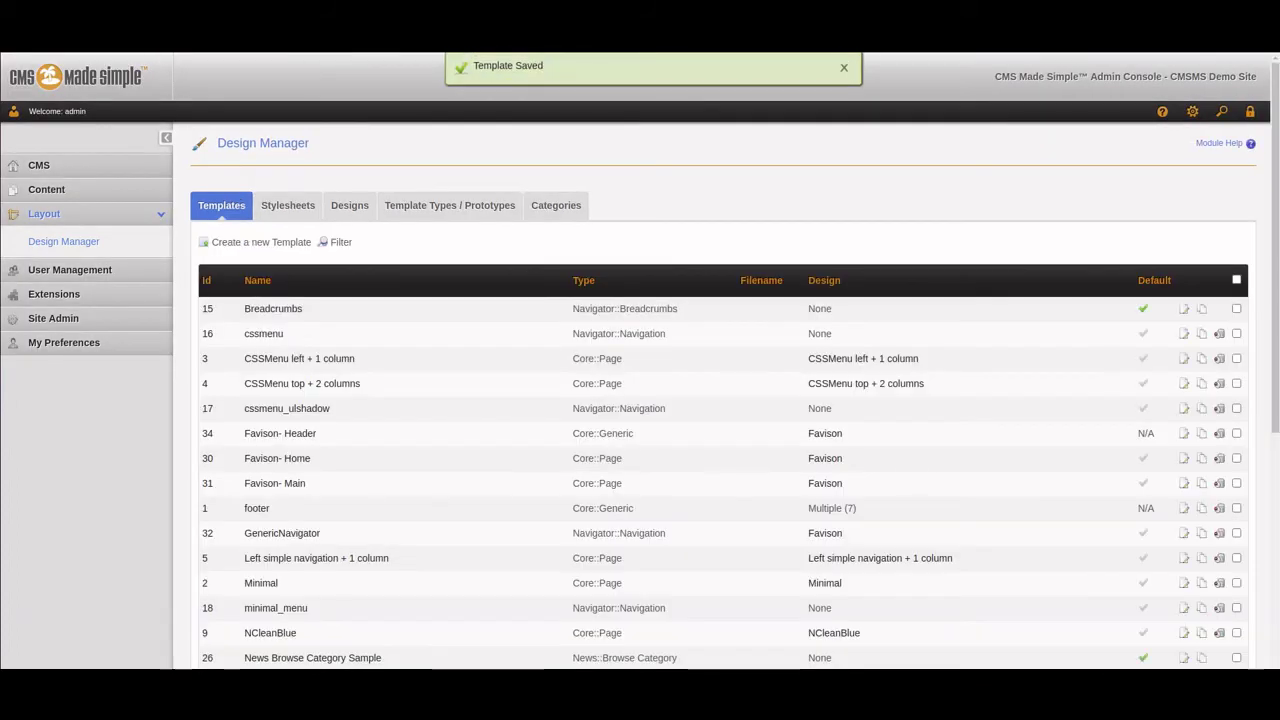
pyautogui.scroll(-3, 395, 292)
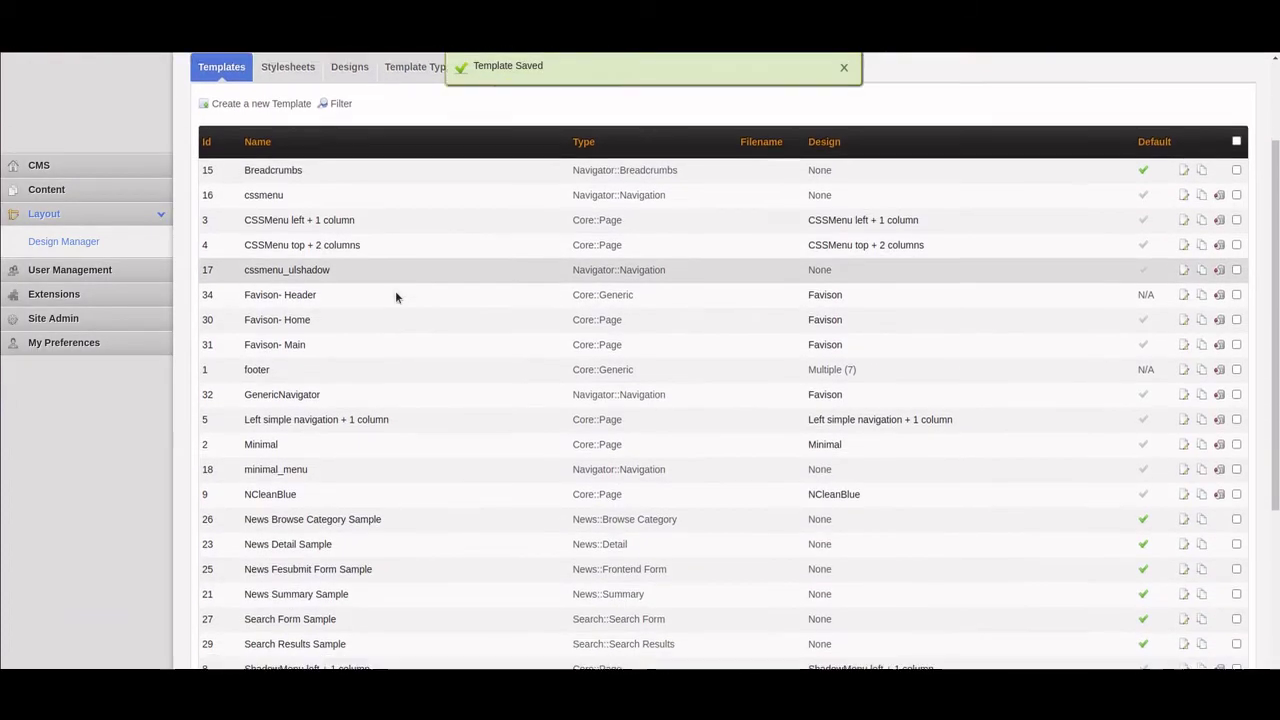
pyautogui.scroll(-1, 395, 296)
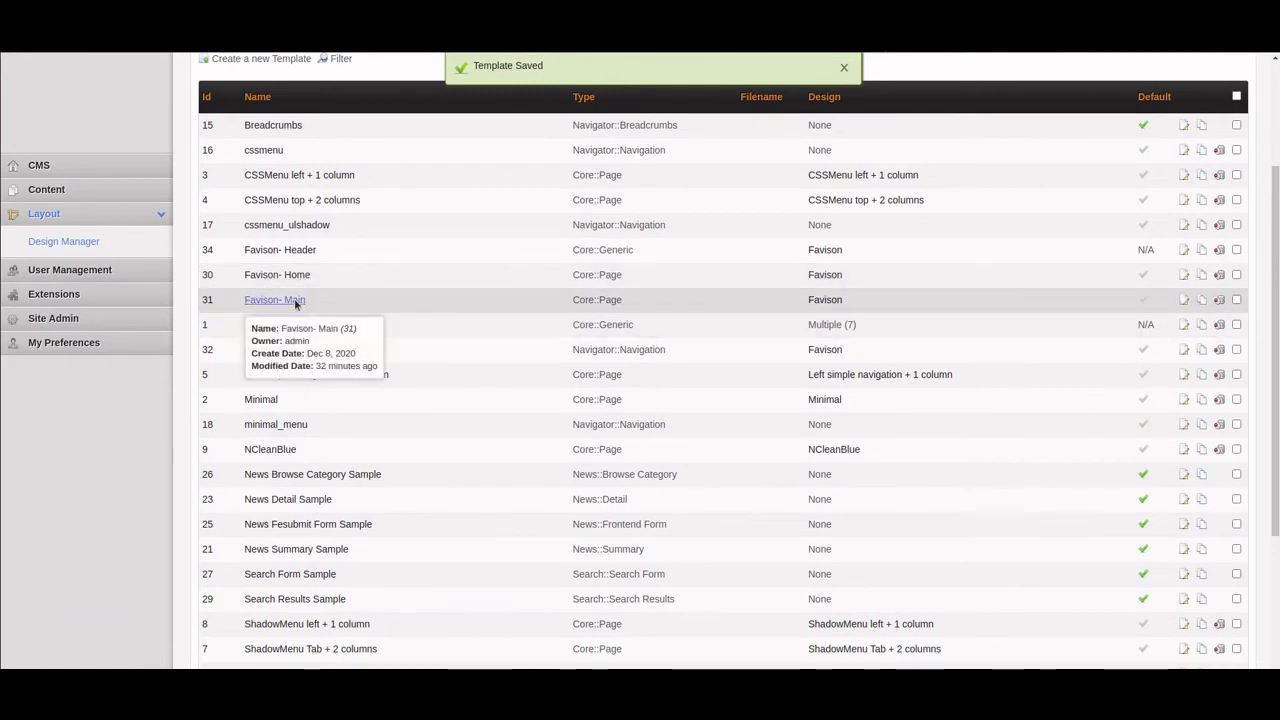
# - Open the Favison- Main template, widen the editor and scroll to its header menu markup
pyautogui.click(296, 302)
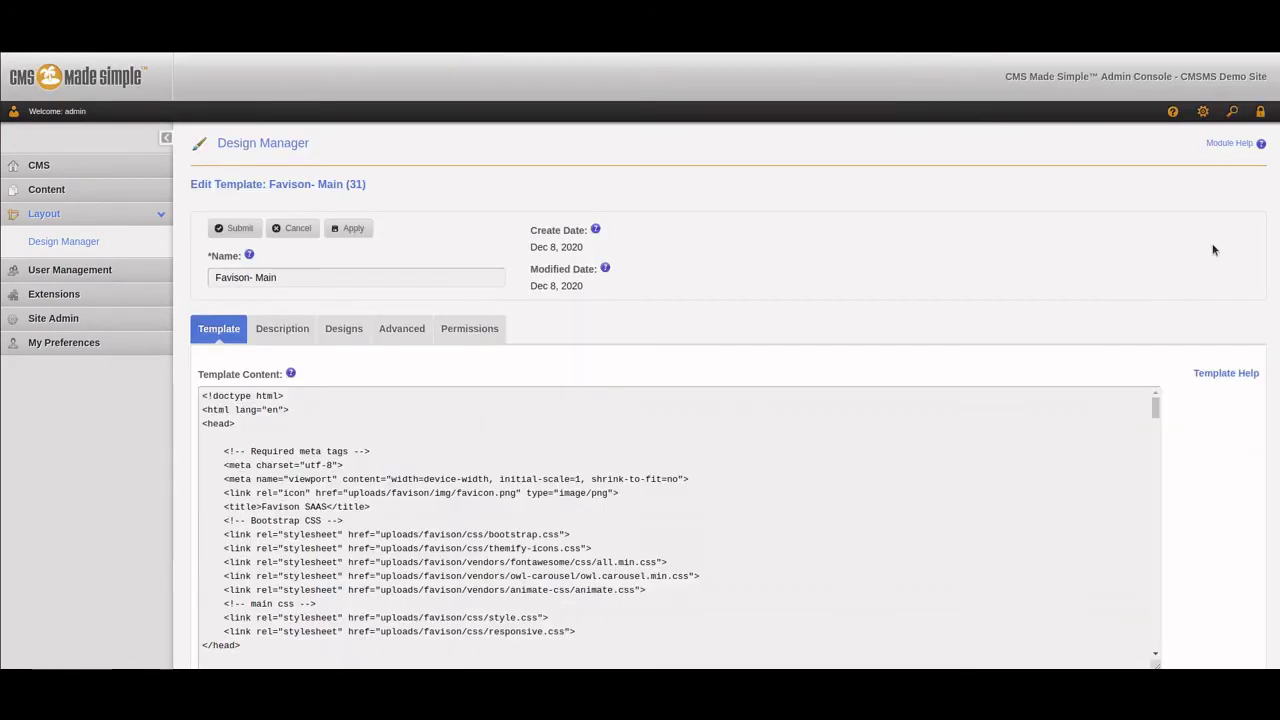
pyautogui.scroll(-2, 763, 497)
pyautogui.scroll(1, 763, 497)
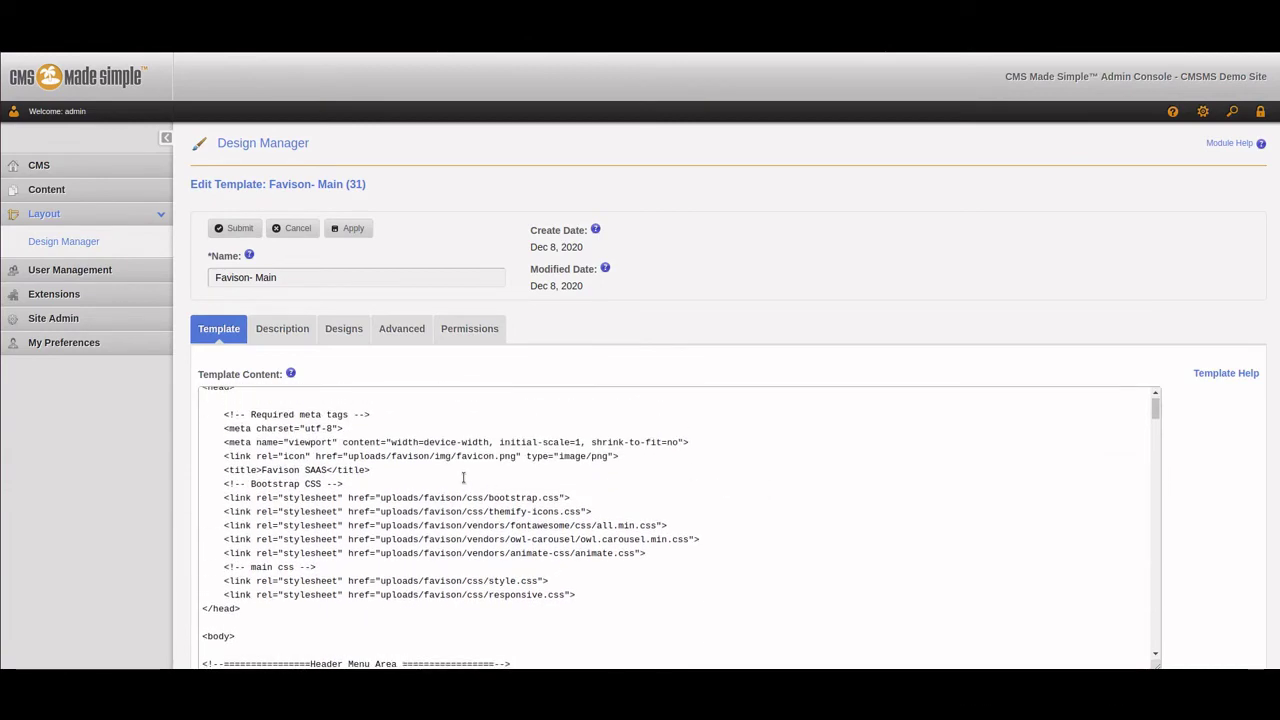
pyautogui.scroll(-5, 463, 478)
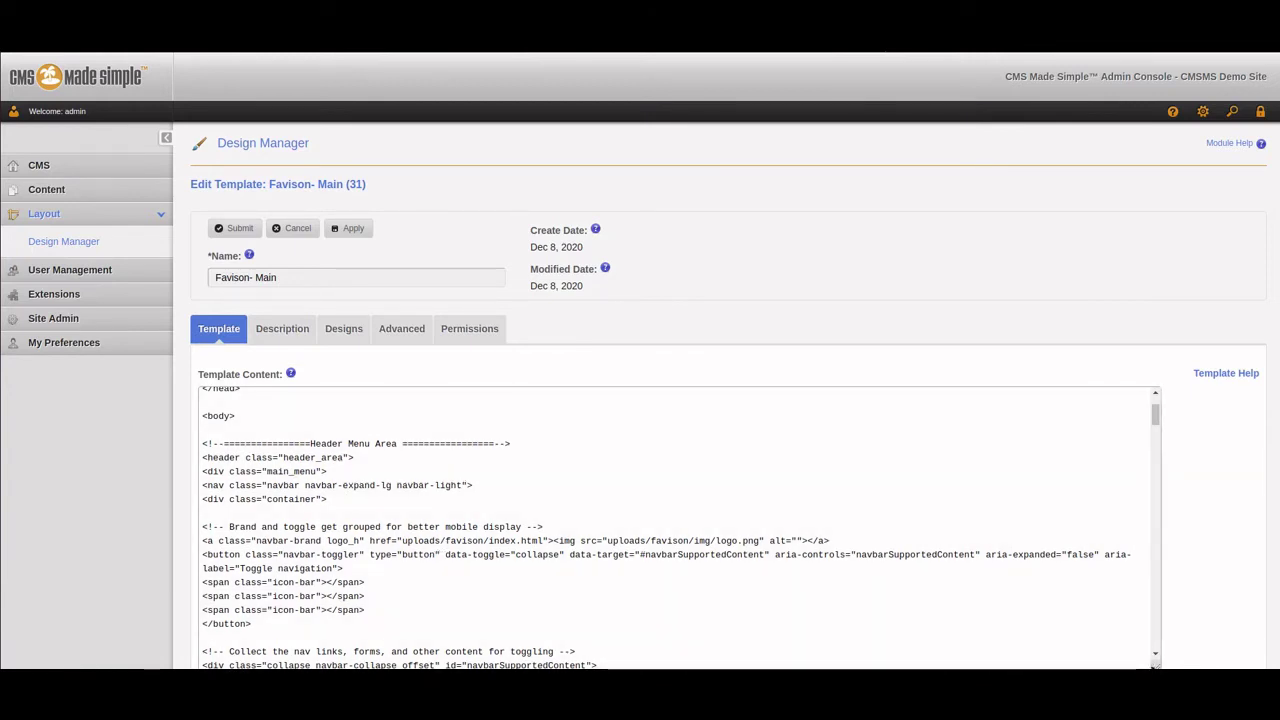
pyautogui.moveTo(1152, 663); pyautogui.dragTo(1215, 664)
pyautogui.scroll(-1, 1233, 602)
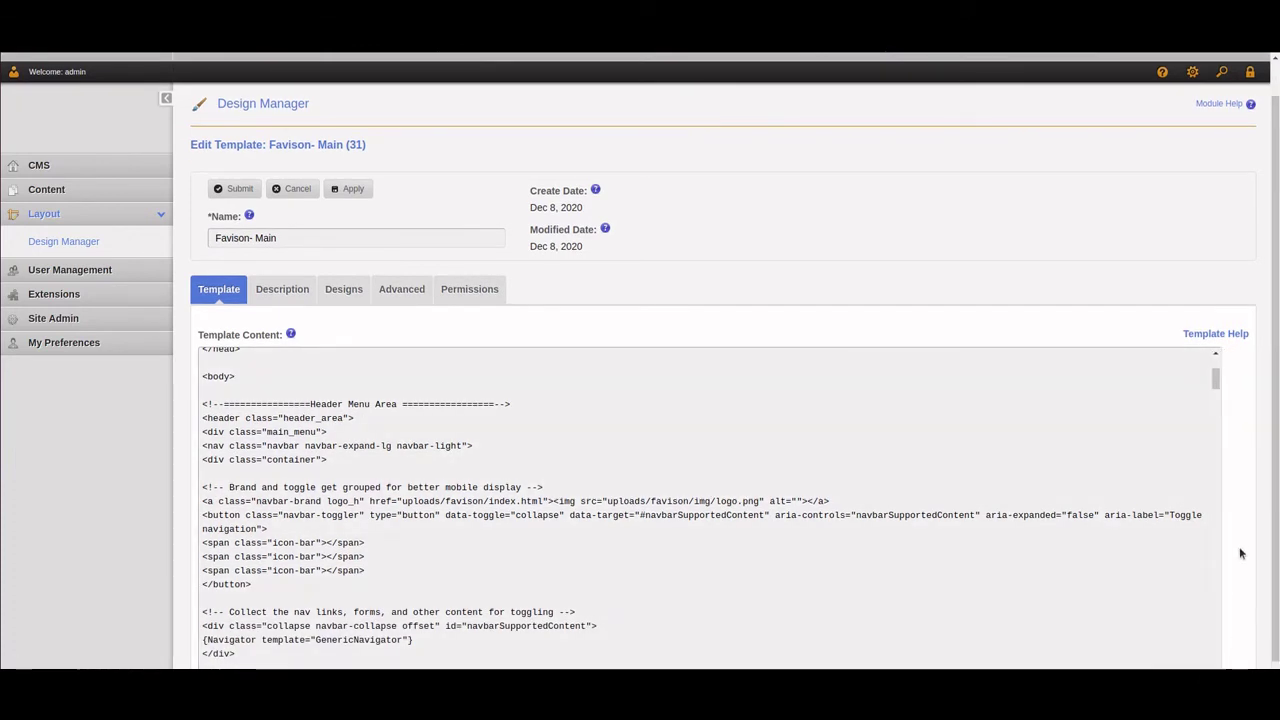
pyautogui.scroll(-1, 1230, 600)
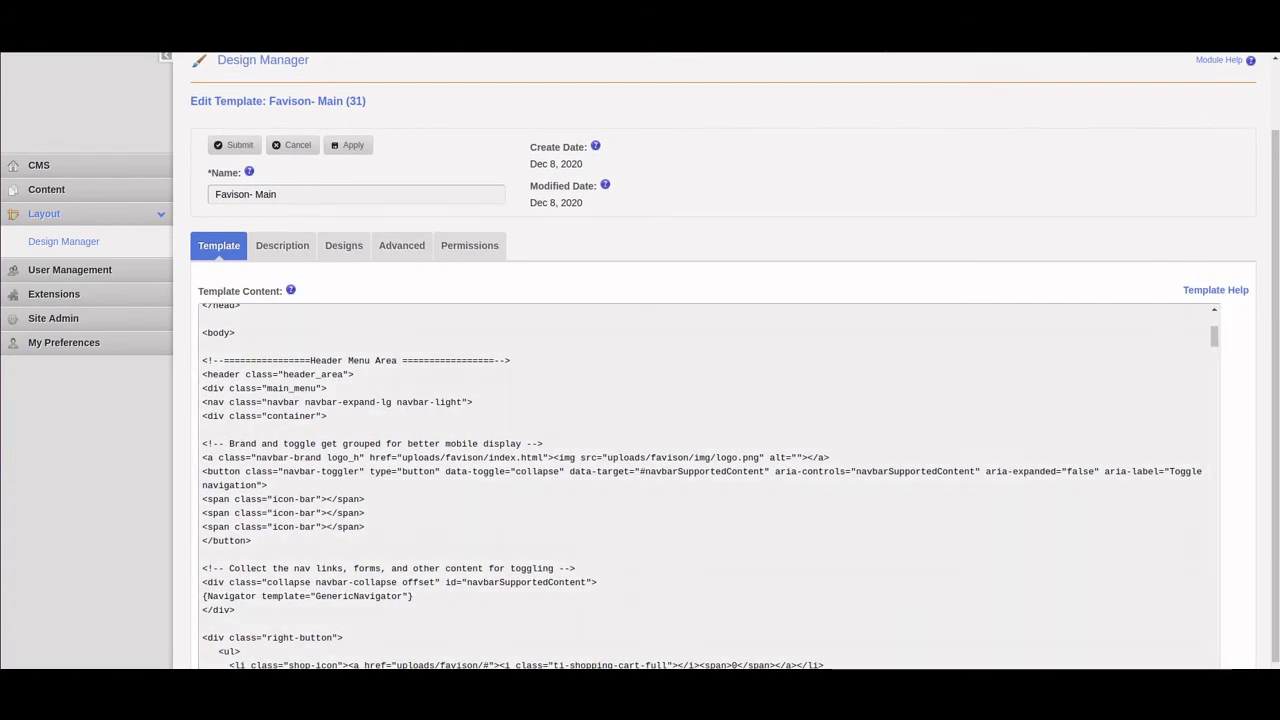
pyautogui.scroll(-1, 1237, 597)
pyautogui.scroll(-5, 534, 540)
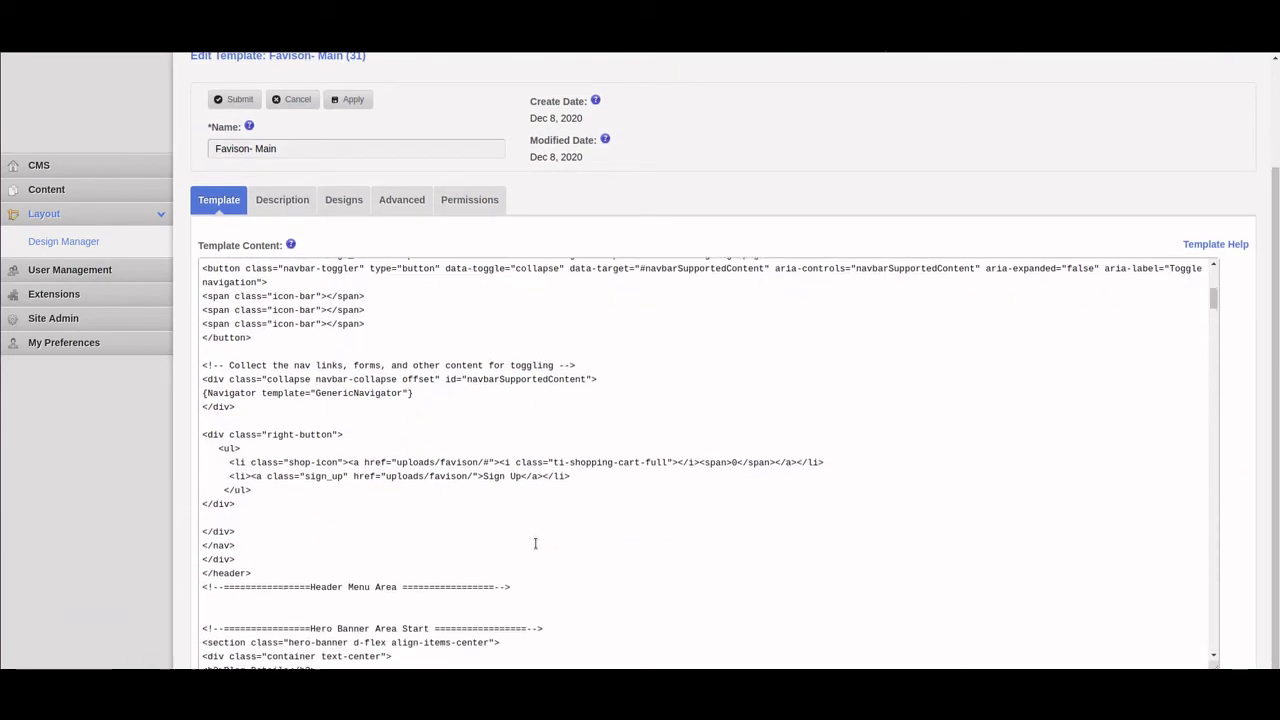
pyautogui.scroll(2, 292, 505)
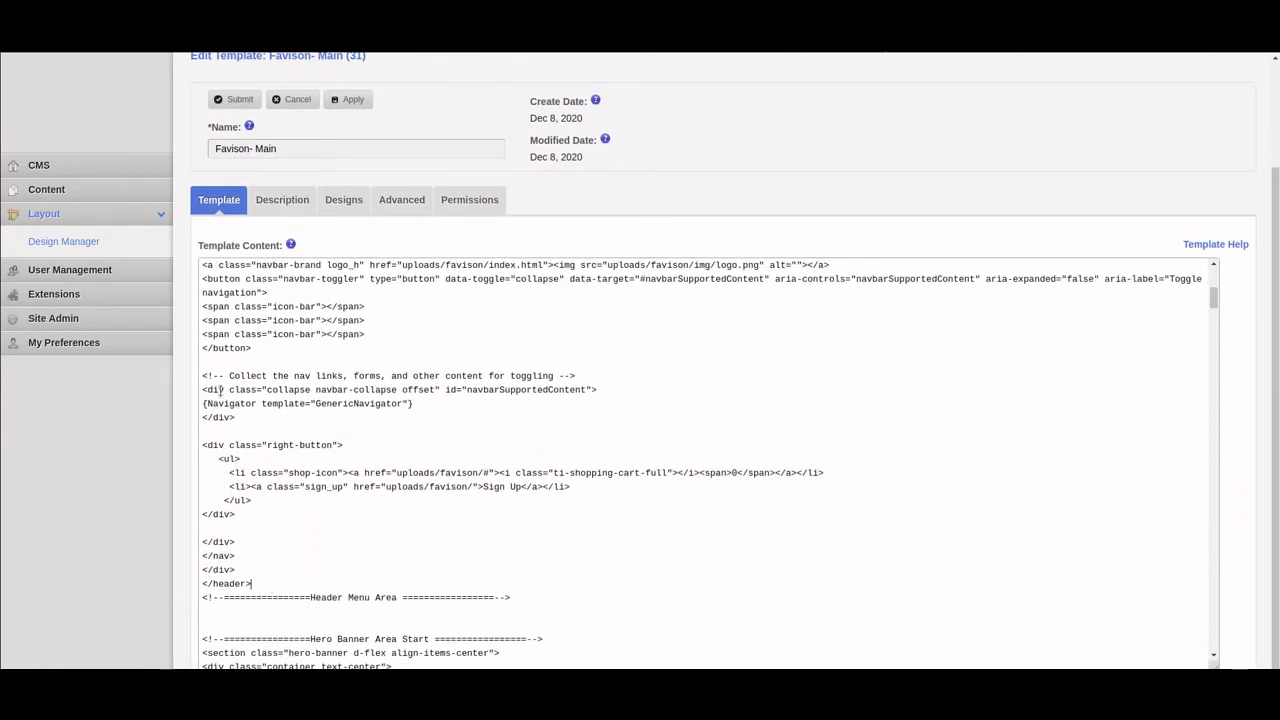
# - Replace the header menu markup with {global_content name="Favicon- Header"}
pyautogui.moveTo(219, 390); pyautogui.dragTo(193, 509)
pyautogui.write('{')
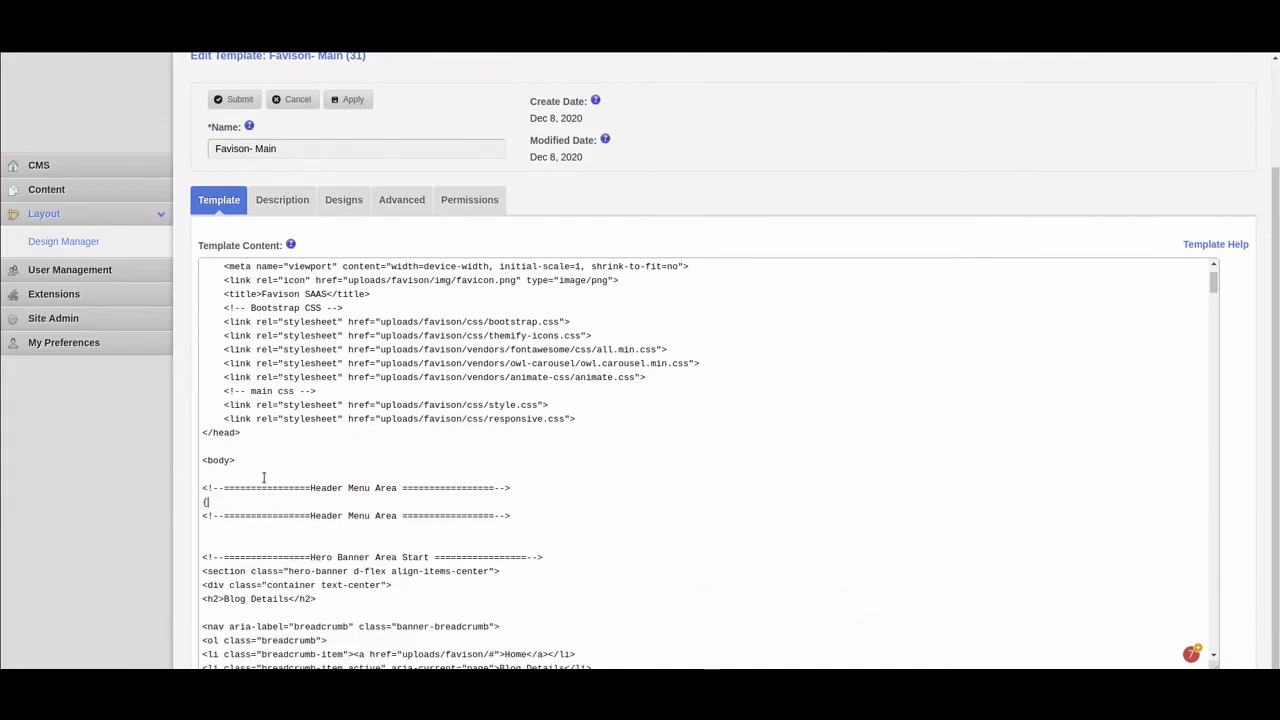
pyautogui.write('global_conte')
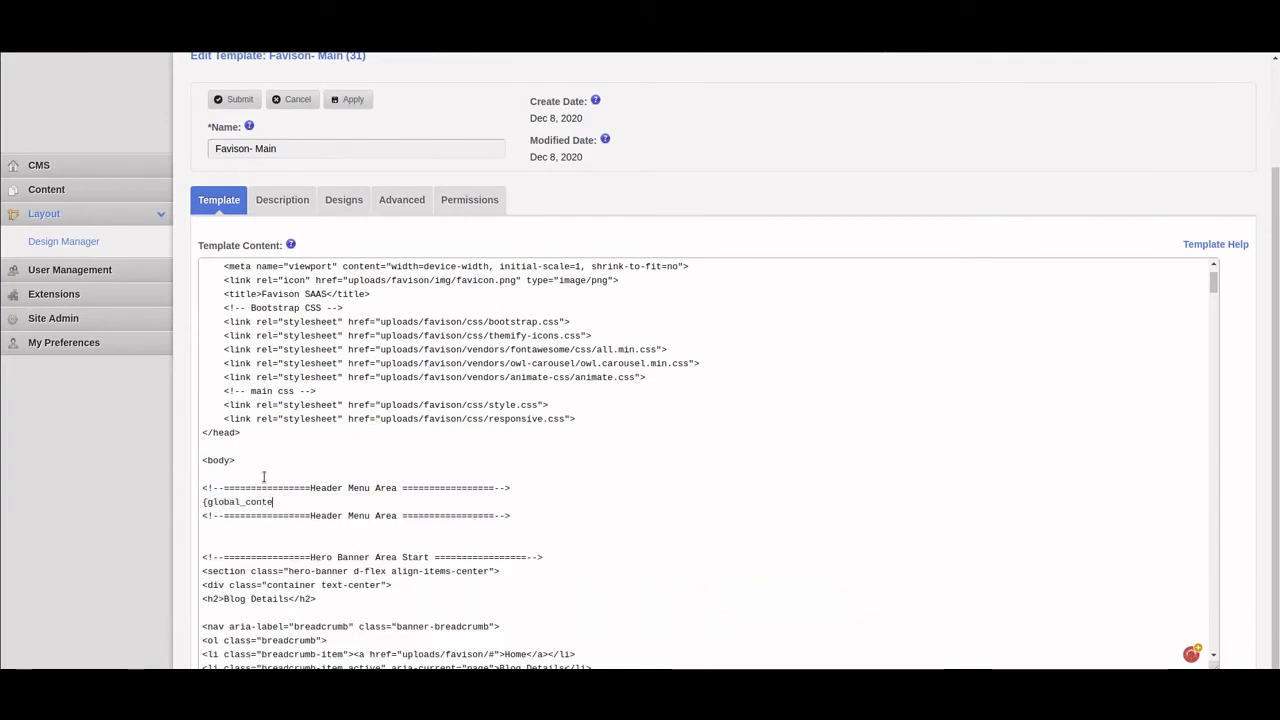
pyautogui.write('nt name="Favicon')
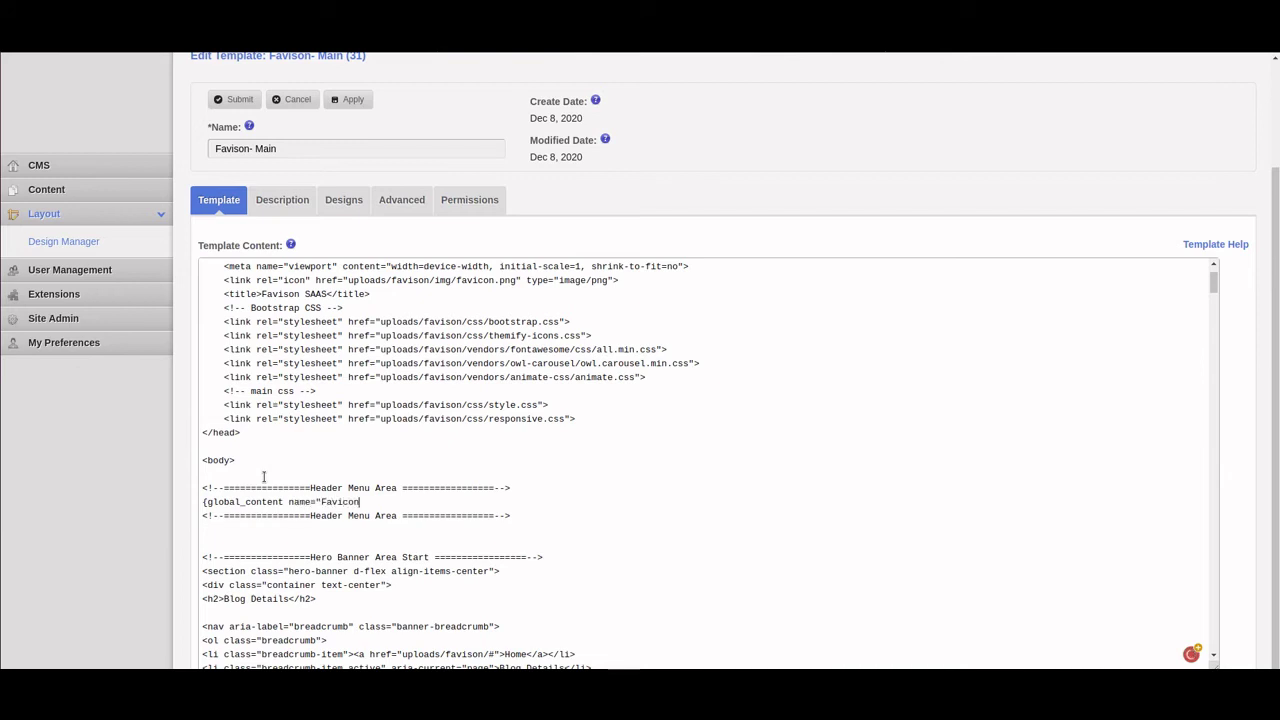
pyautogui.write('- Header')
# - Apply the header tag, then correct its name from Favicon- Header to Favison- Header and apply again
pyautogui.click(353, 101)
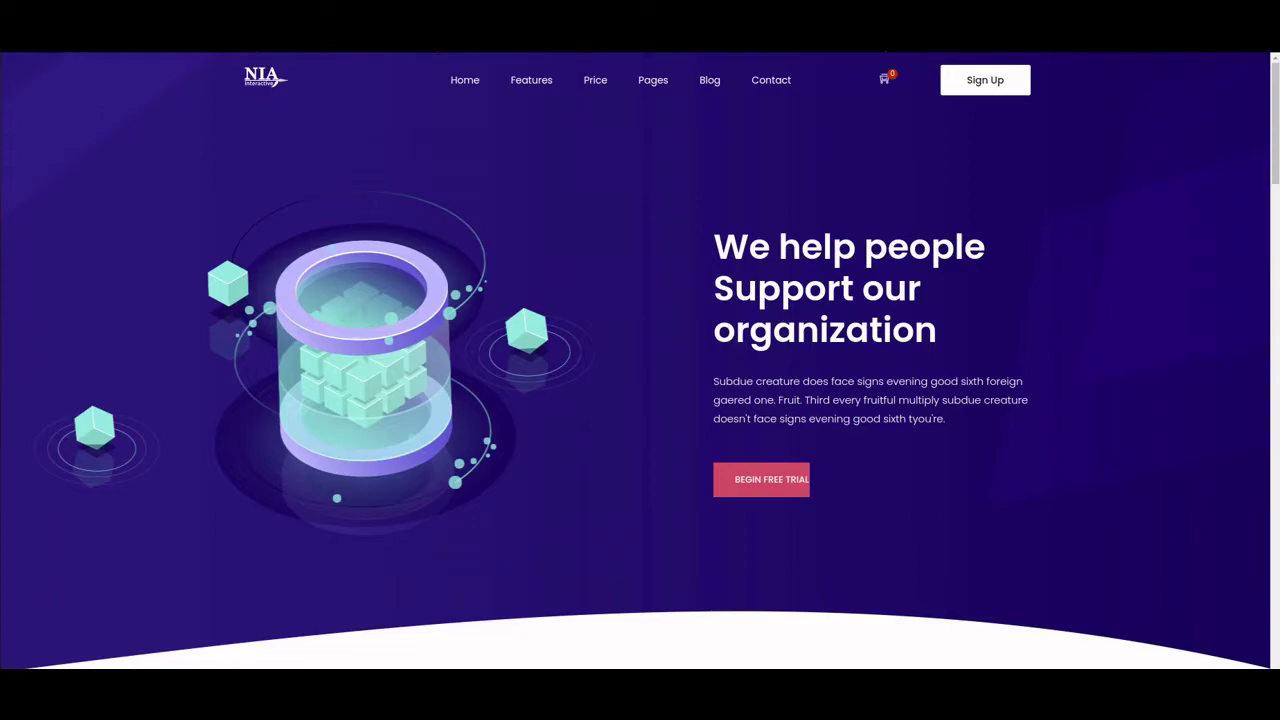
pyautogui.press('F5')
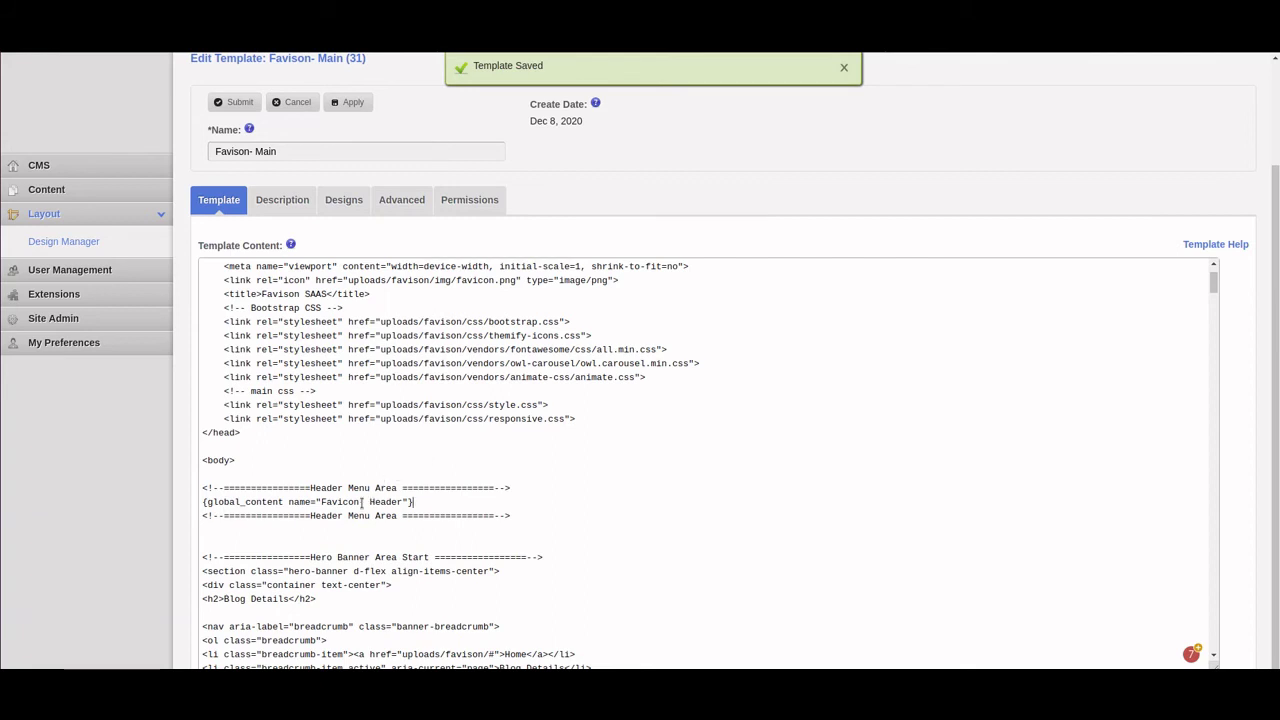
pyautogui.click(350, 501)
pyautogui.press('BackSpace')
pyautogui.write('s')
pyautogui.click(349, 102)
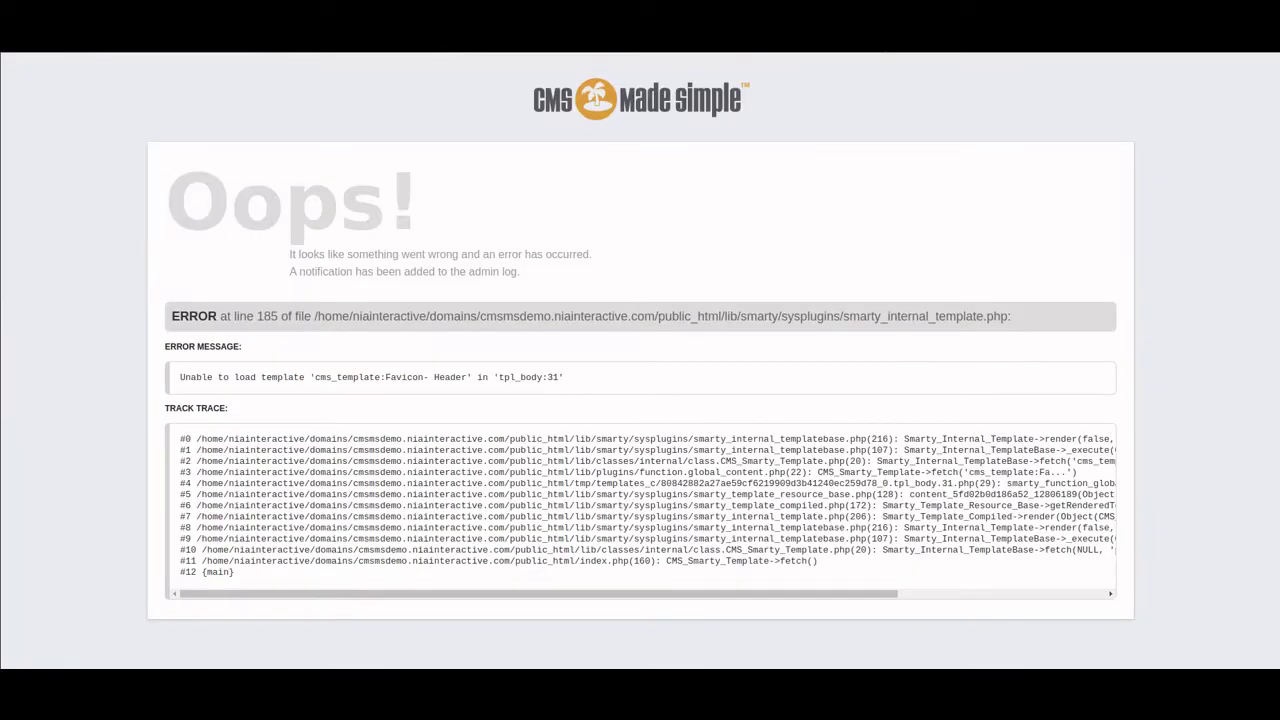
# - Reload the live site and browse the home and Blog Details pages to confirm the header renders
pyautogui.press('F5')
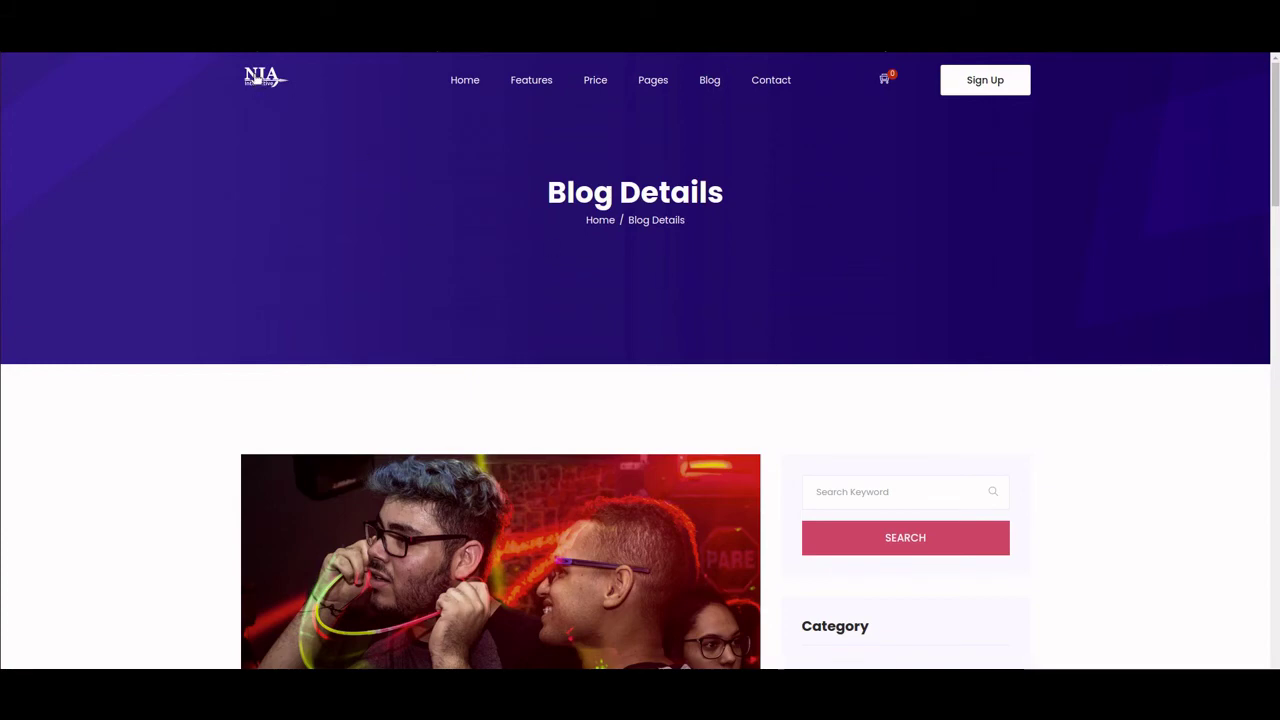
pyautogui.click(256, 80)
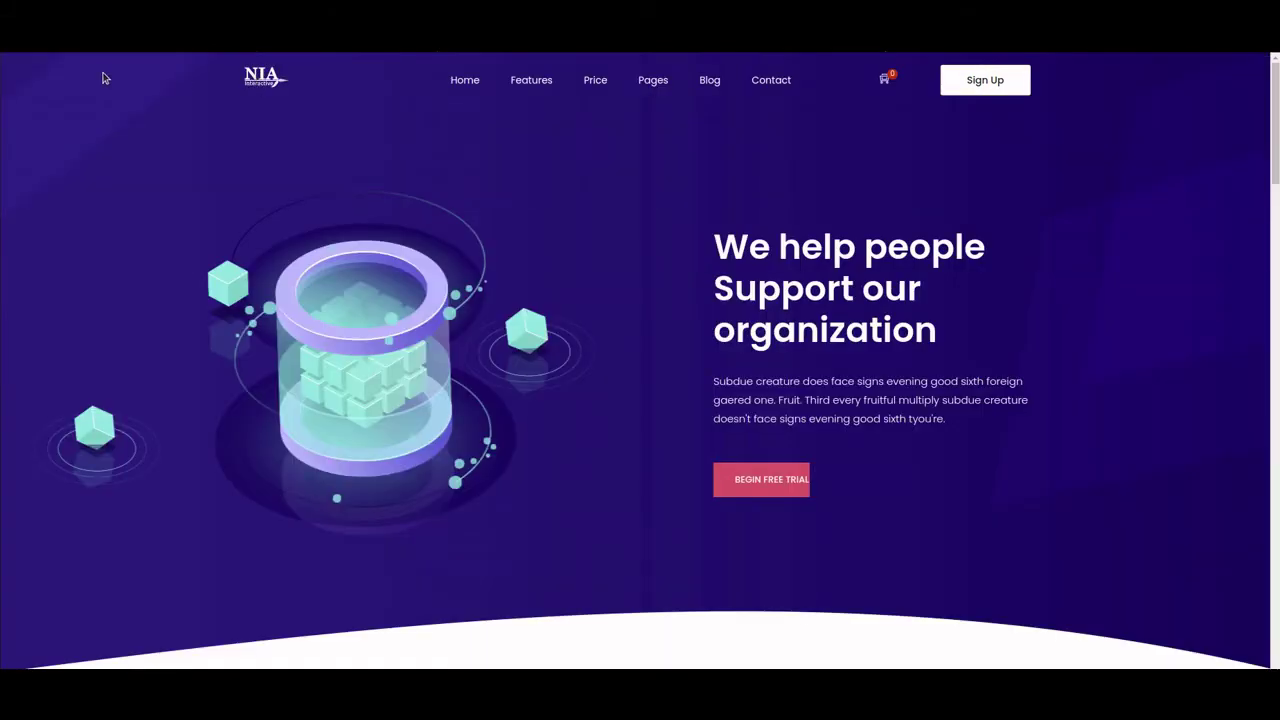
pyautogui.hotkey('alt', 'Left')
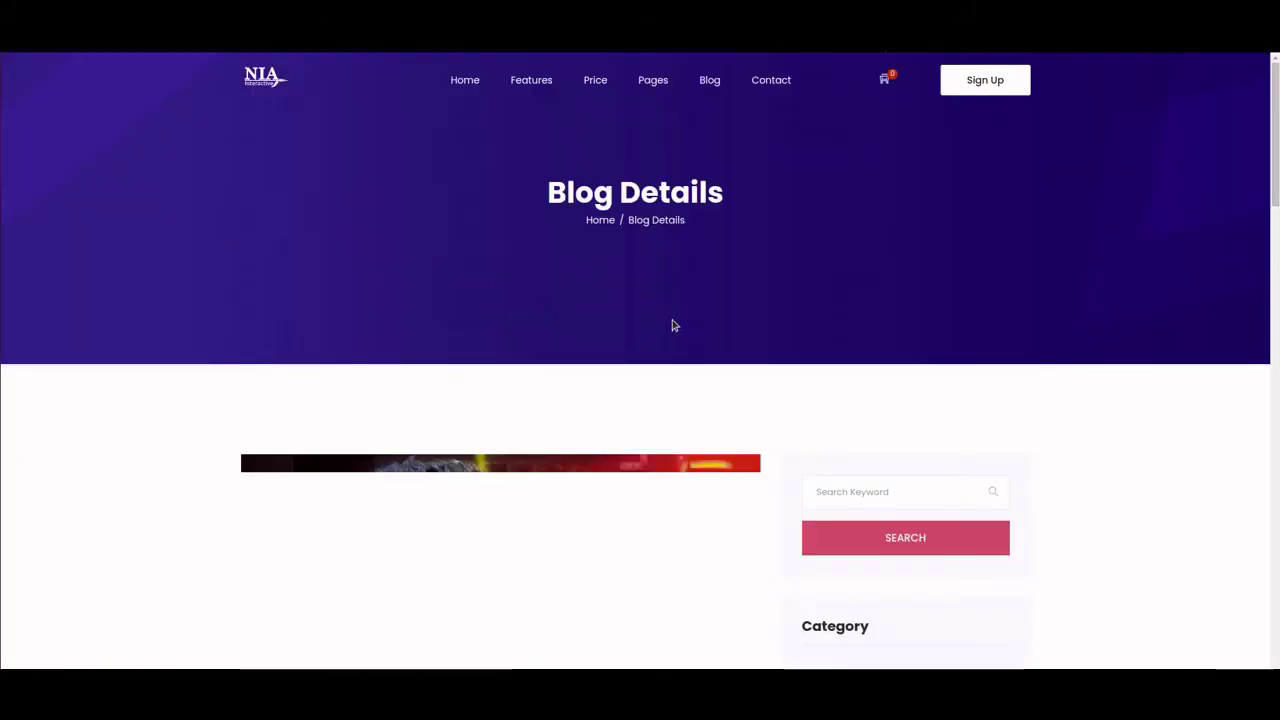
pyautogui.scroll(-1, 1053, 362)
pyautogui.scroll(-15, 1053, 362)
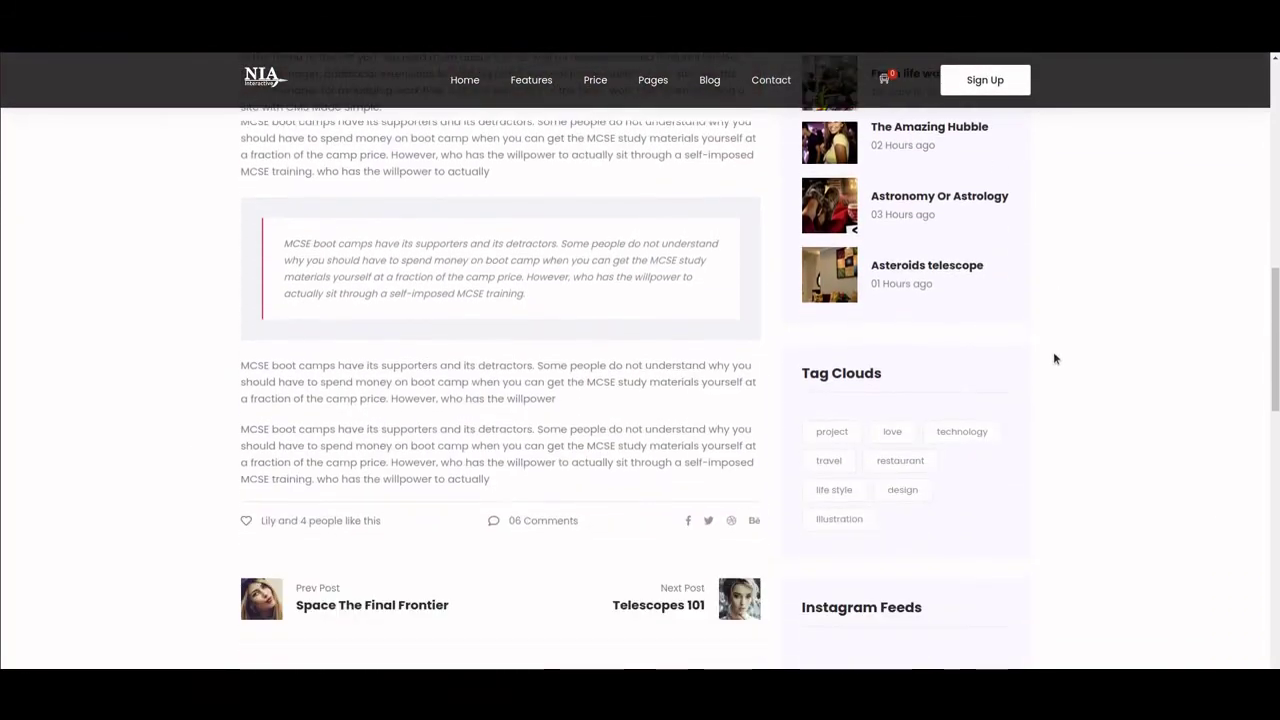
pyautogui.scroll(-5, 1054, 358)
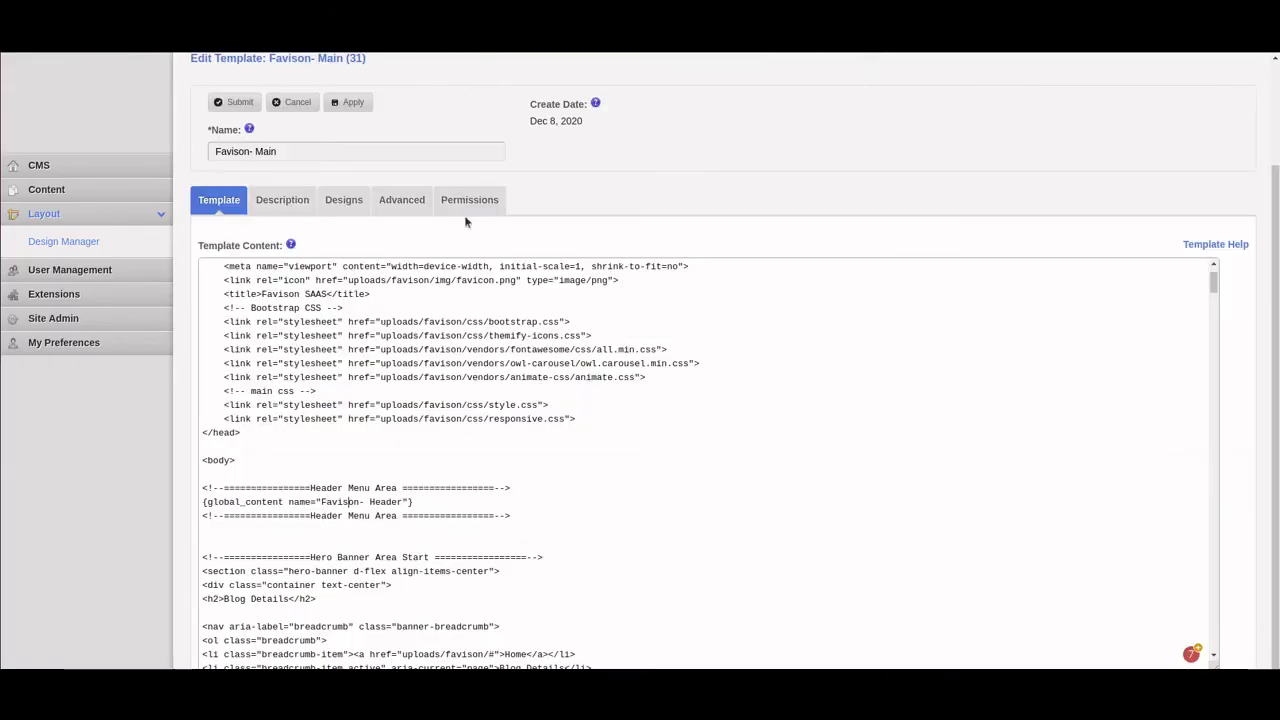
# - Replace the Favison- Main footer markup with a {Snippet name="Favicon- Footer"} tag and apply
pyautogui.scroll(-10, 1207, 299)
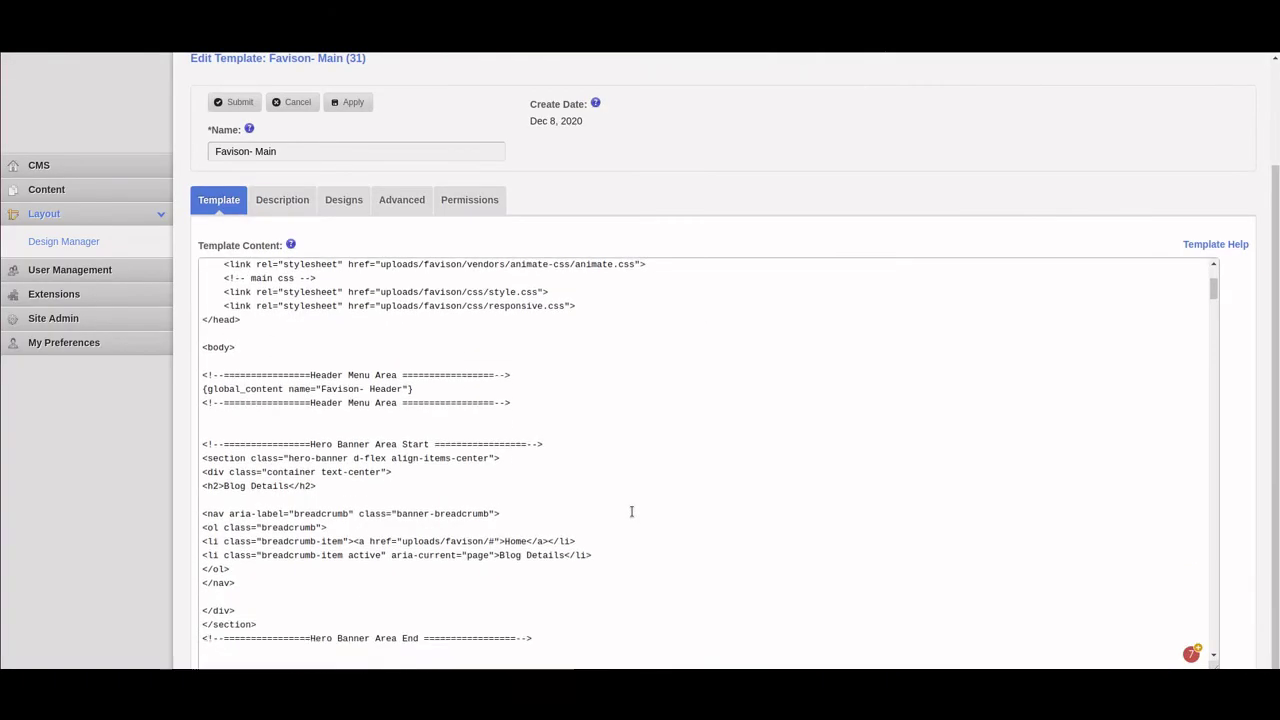
pyautogui.scroll(-15, 1207, 299)
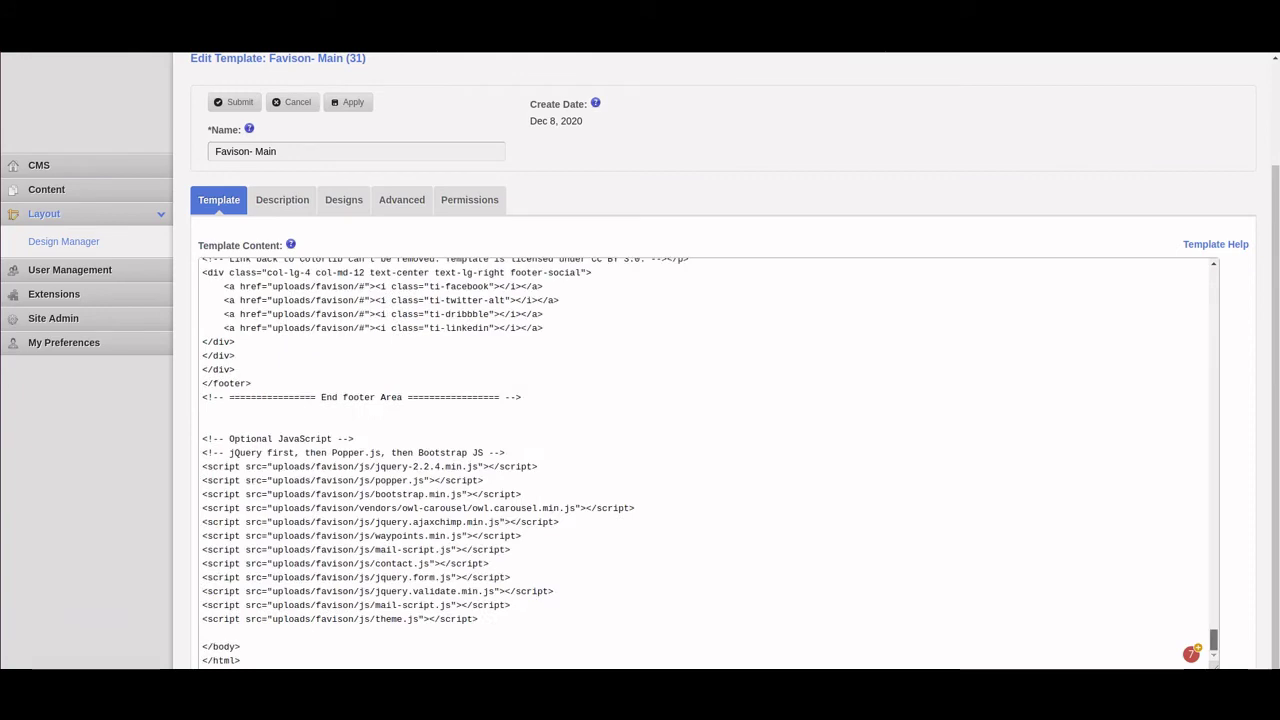
pyautogui.scroll(4, 666, 525)
pyautogui.scroll(1, 666, 525)
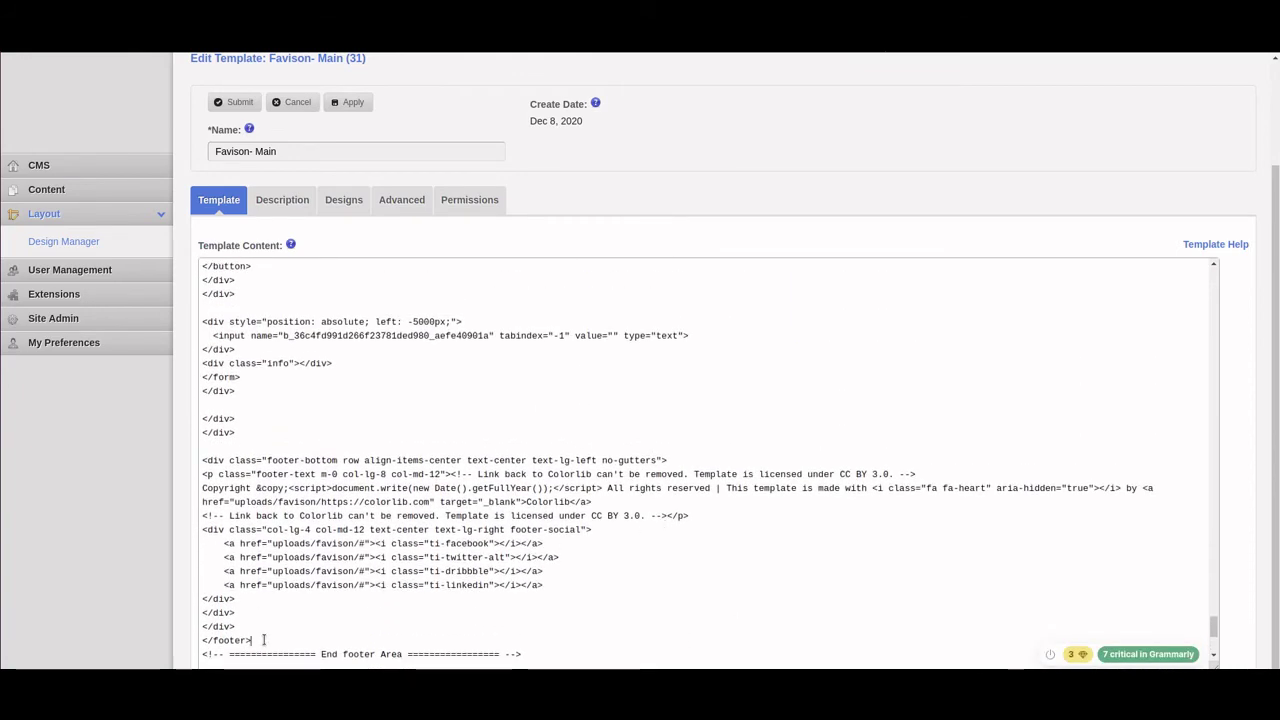
pyautogui.moveTo(263, 640); pyautogui.dragTo(203, 388)
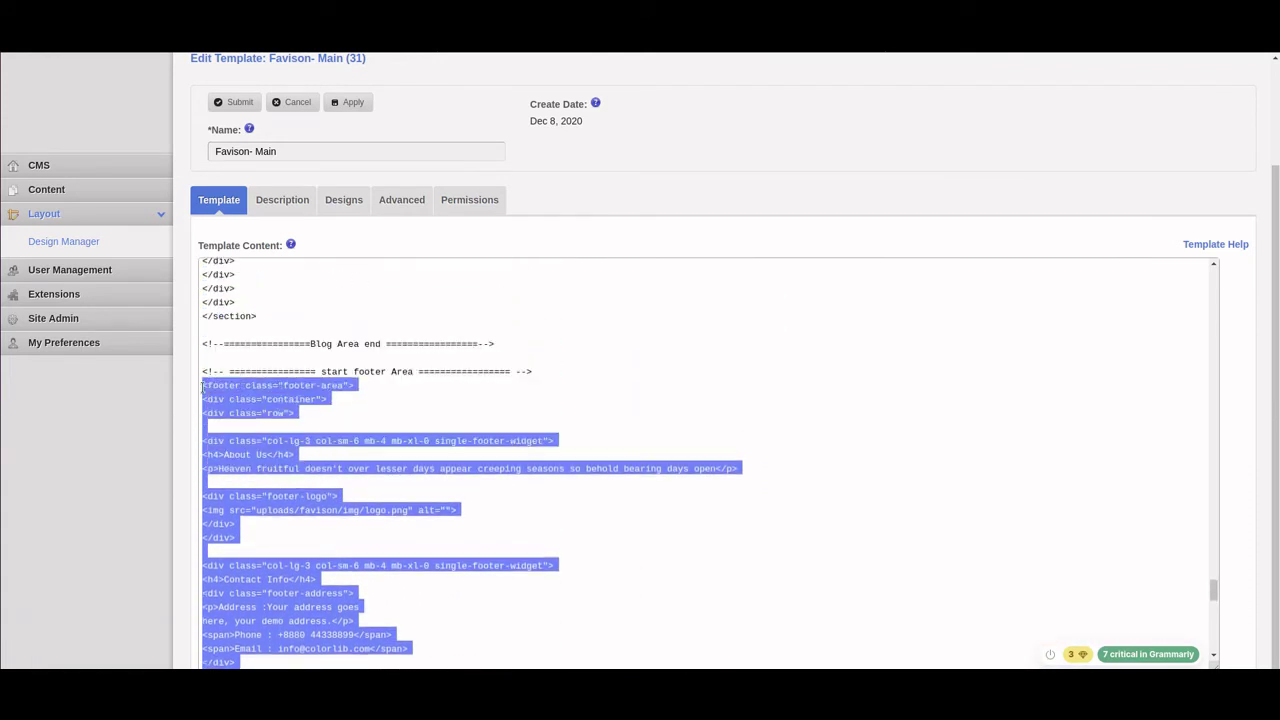
pyautogui.press('BackSpace')
pyautogui.write('{Snippet name="Favicon- Footer')
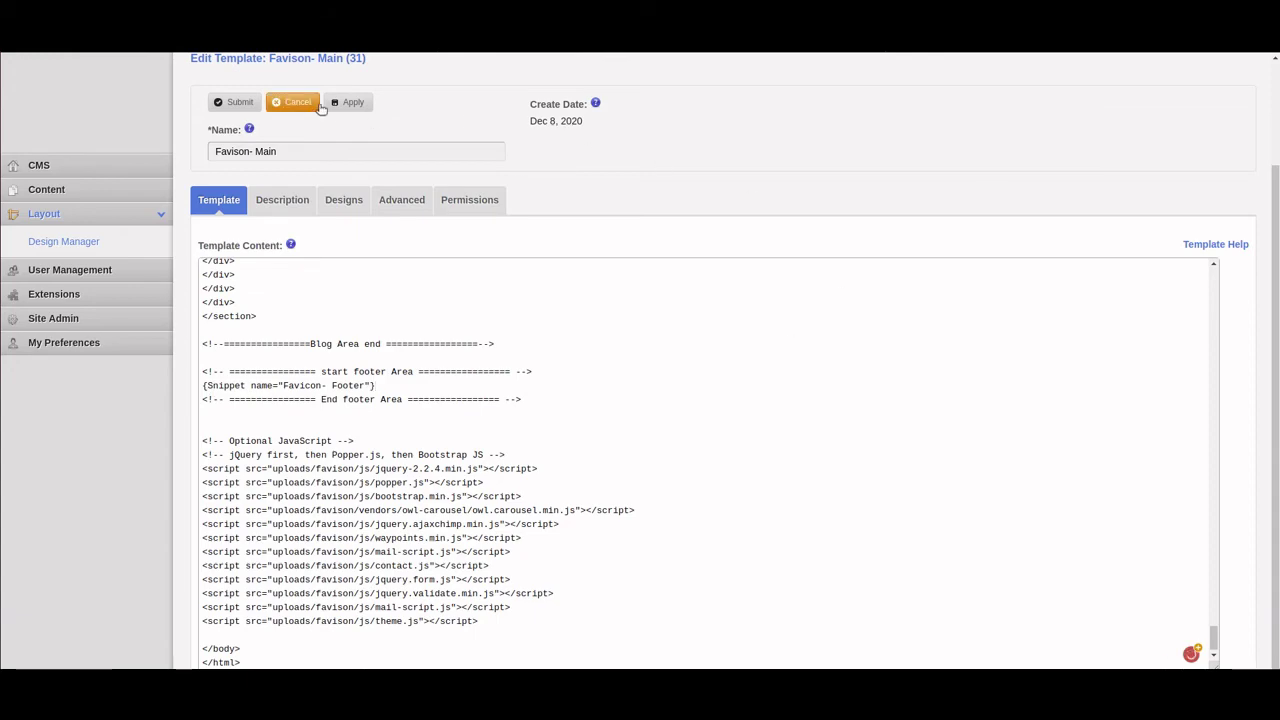
pyautogui.click(352, 104)
# - Reload the live site to check whether the footer renders
pyautogui.hotkey('ctrl', 'Tab')
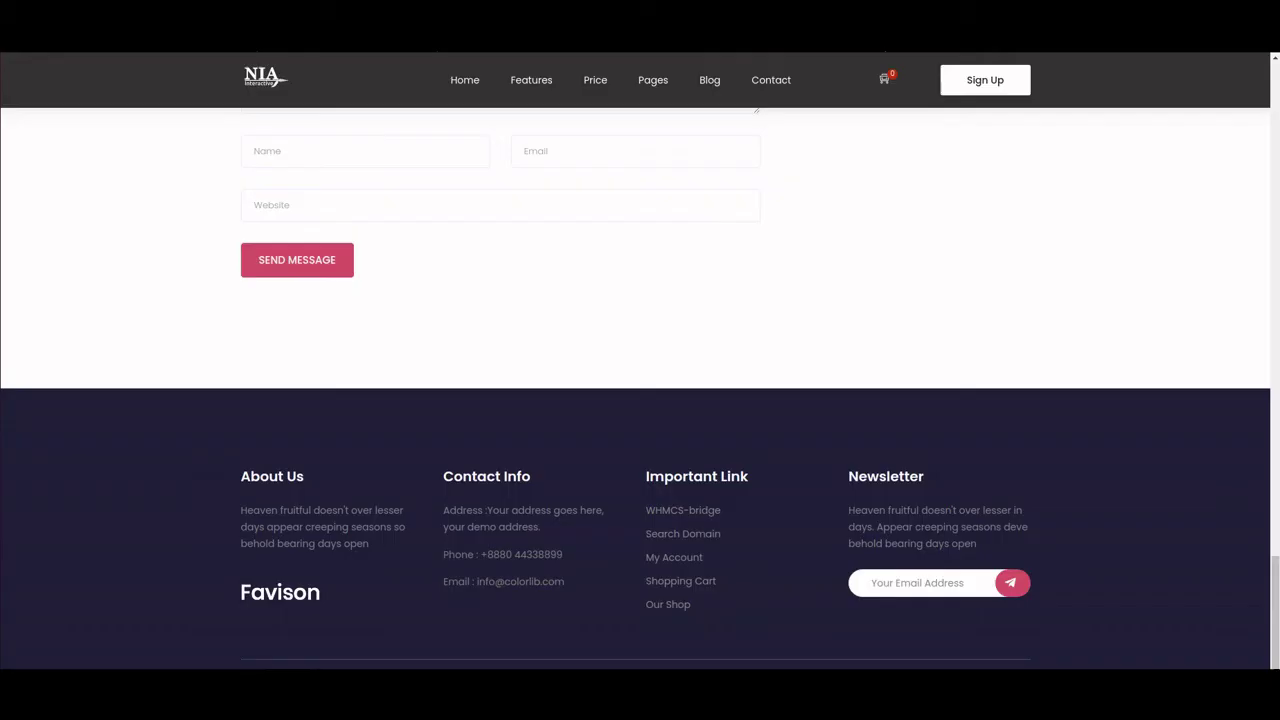
pyautogui.press('F5')
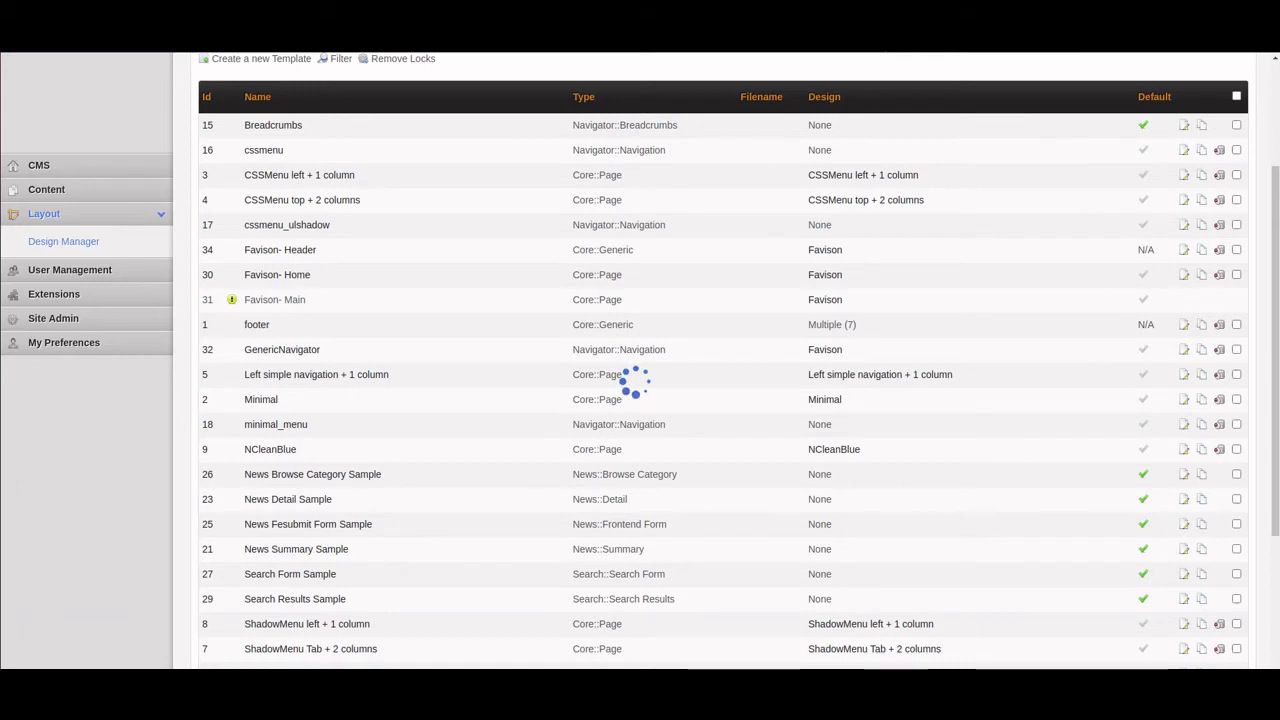
pyautogui.scroll(3, 414, 94)
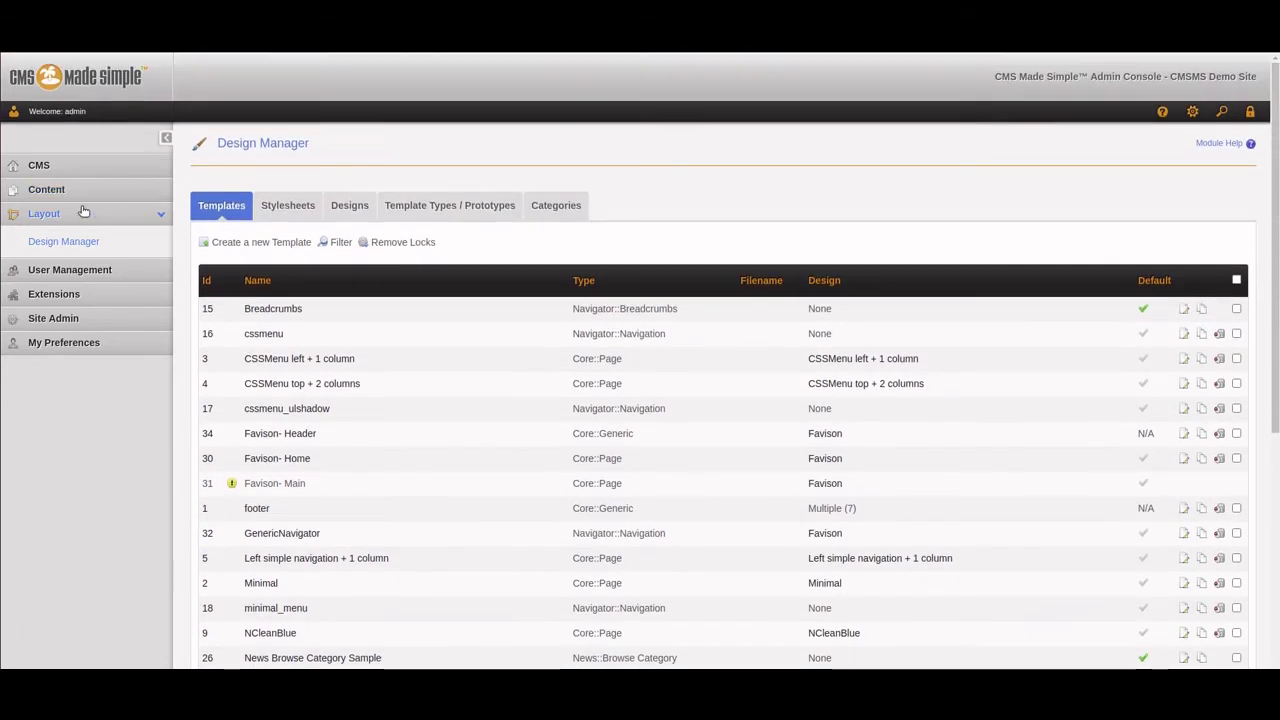
# - Correct 'Favicon' to 'Favison' in the Favison- Main footer Snippet tag and apply the change
pyautogui.click(82, 193)
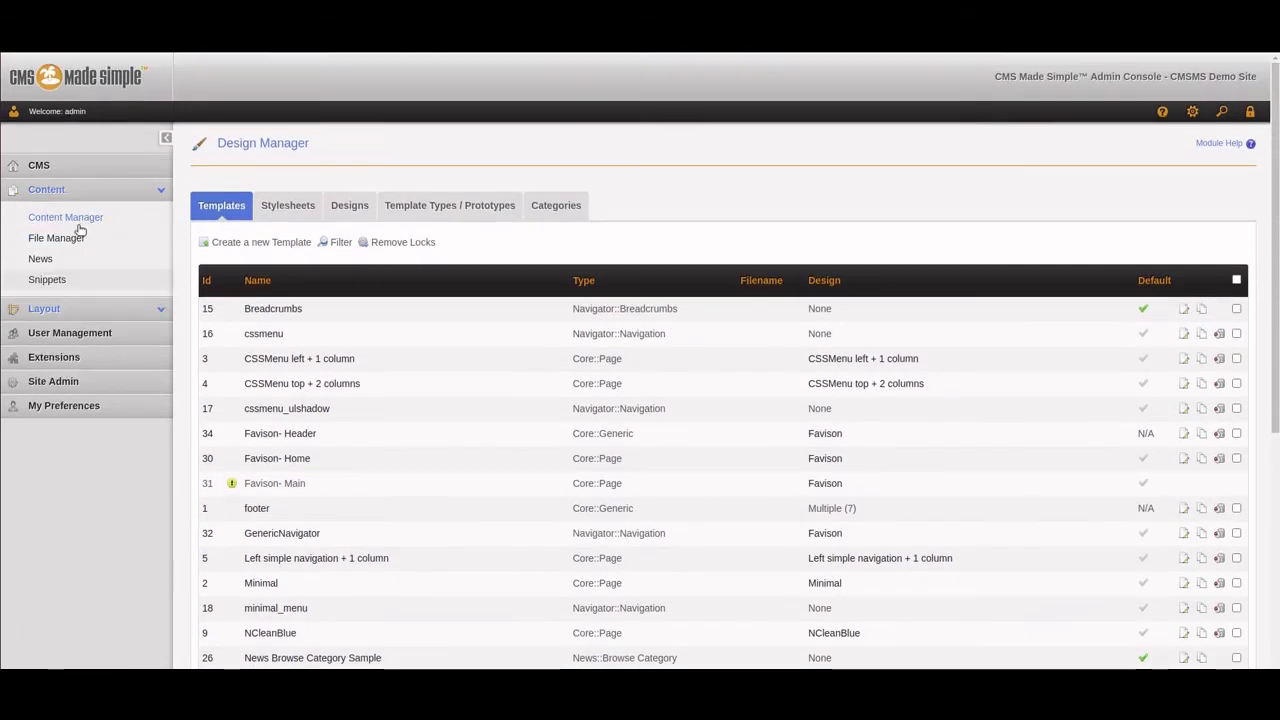
pyautogui.click(80, 284)
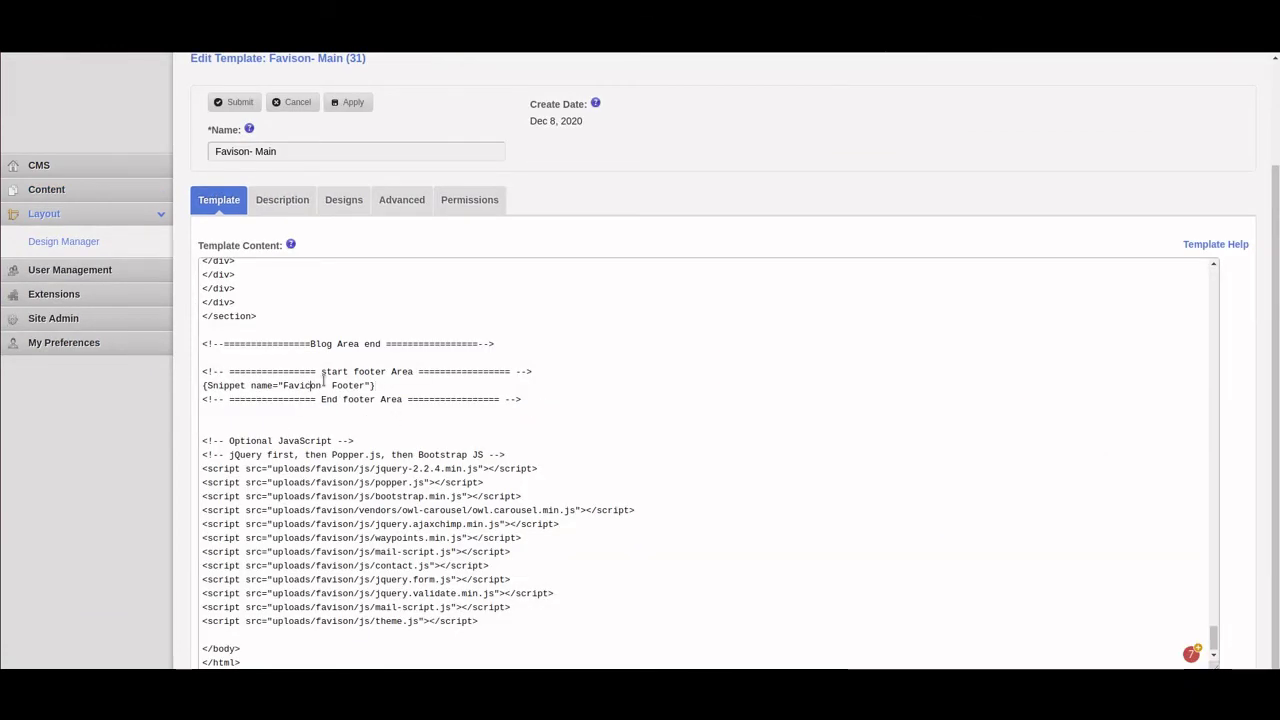
pyautogui.click(310, 385)
pyautogui.press('BackSpace')
pyautogui.write('s')
pyautogui.click(348, 102)
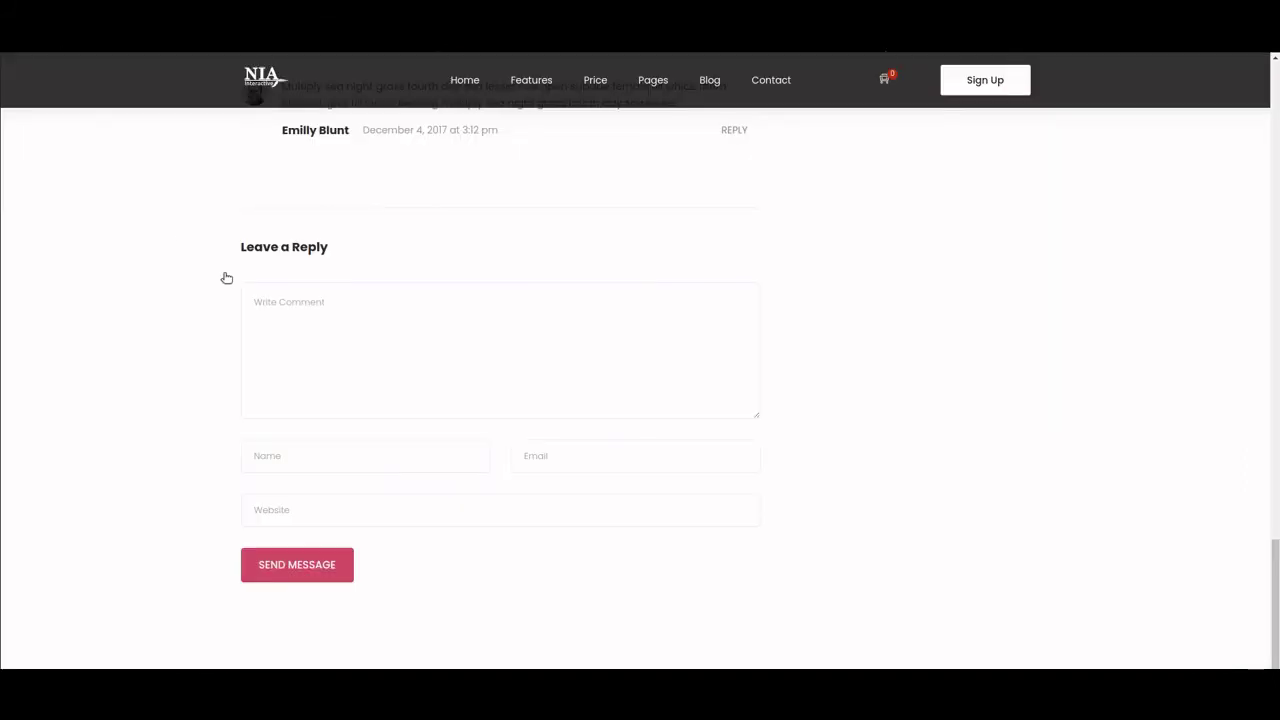
# - Select the word 'great' in the template's footer text
pyautogui.scroll(-3, 267, 340)
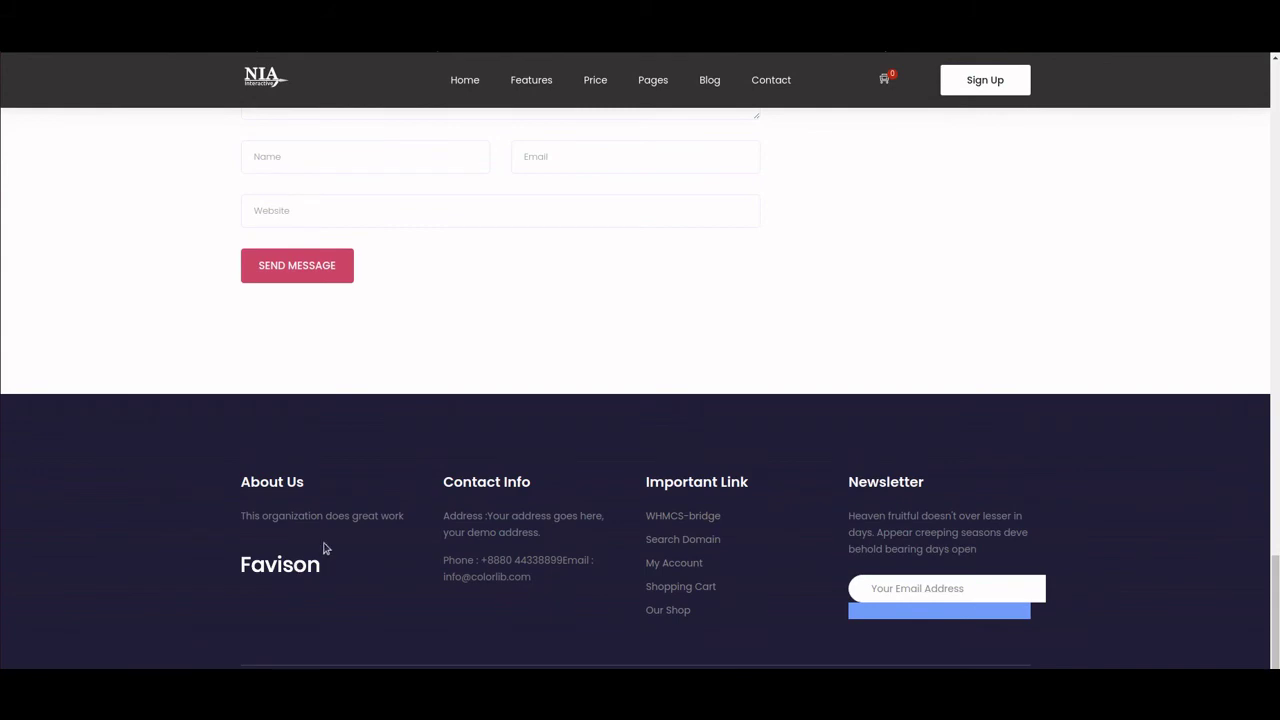
pyautogui.doubleClick(356, 516)
pyautogui.scroll(10, 358, 528)
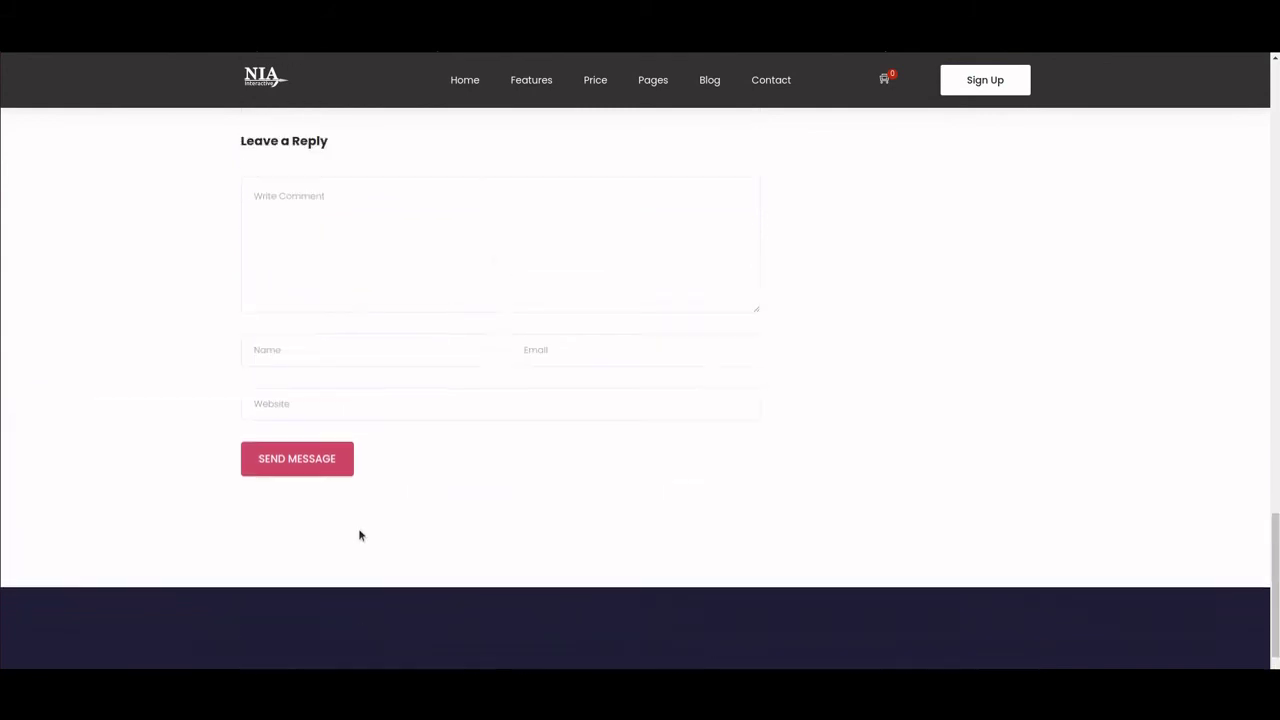
pyautogui.scroll(15, 358, 526)
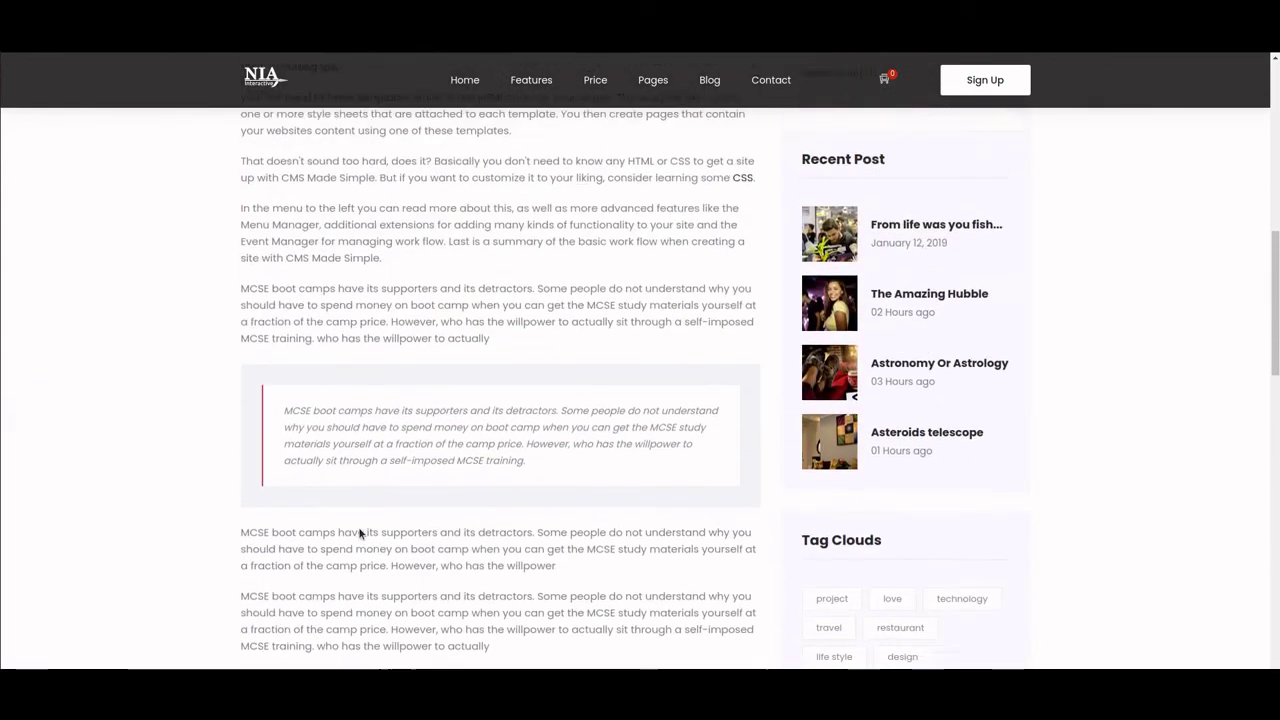
pyautogui.scroll(1, 360, 533)
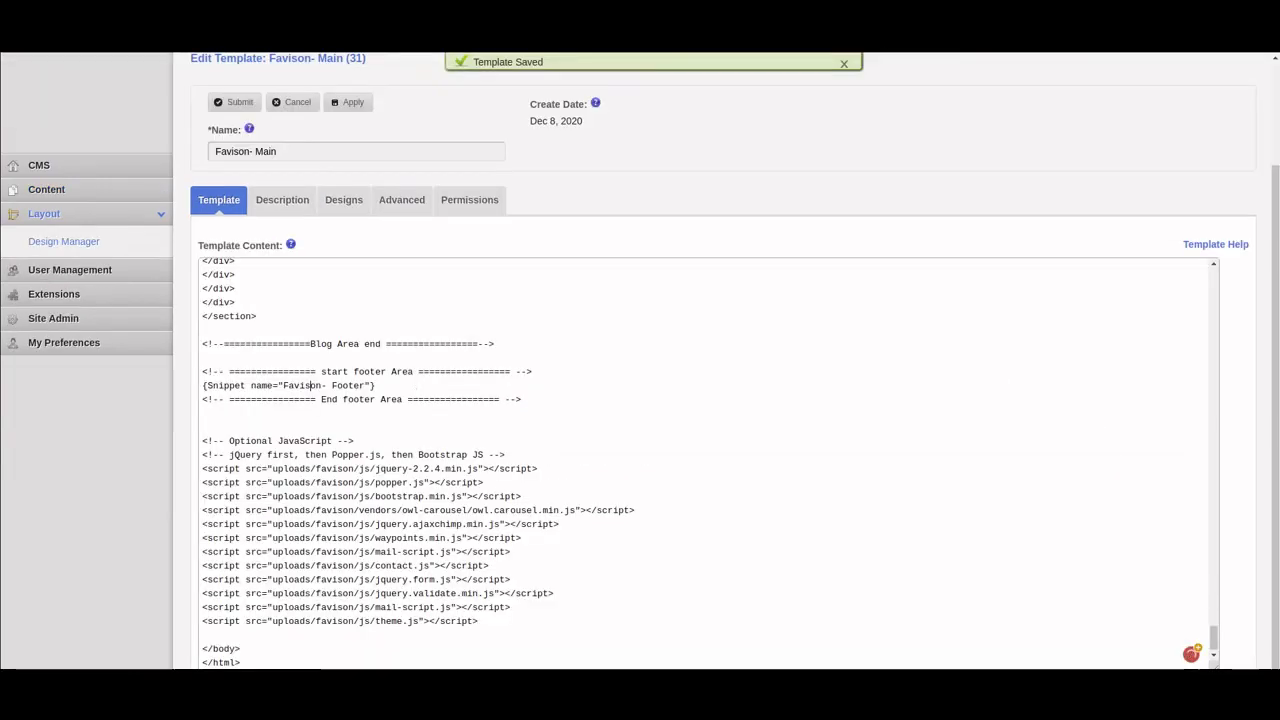
# - Add a '<!--- SIDE NAV BAR --->' comment above the sidebar markup
pyautogui.scroll(5, 414, 383)
pyautogui.scroll(6, 414, 383)
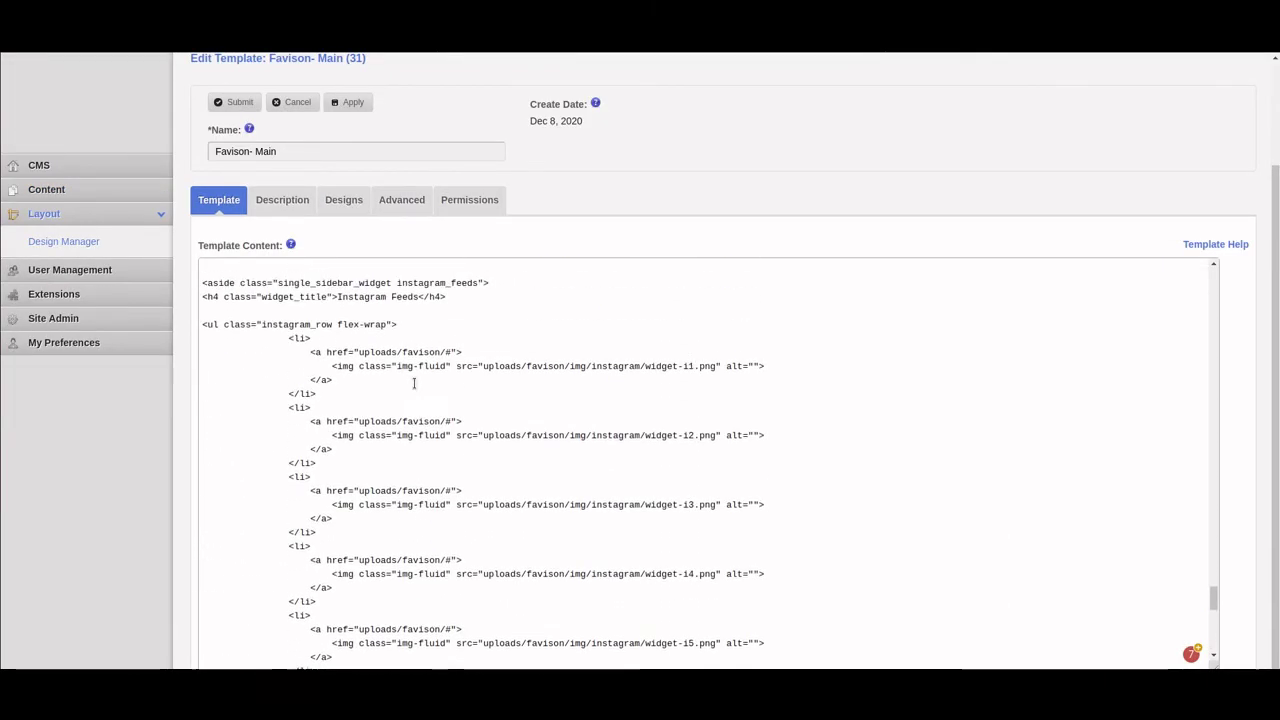
pyautogui.scroll(-10, 414, 383)
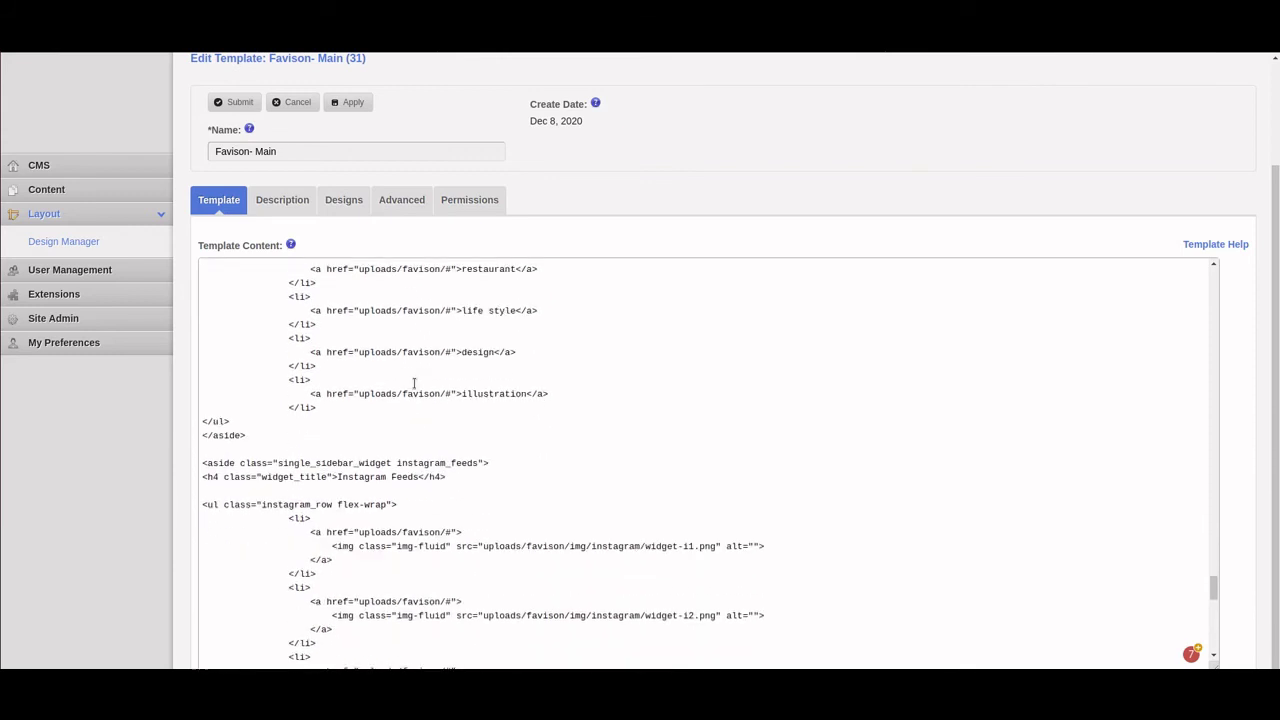
pyautogui.scroll(-5, 414, 383)
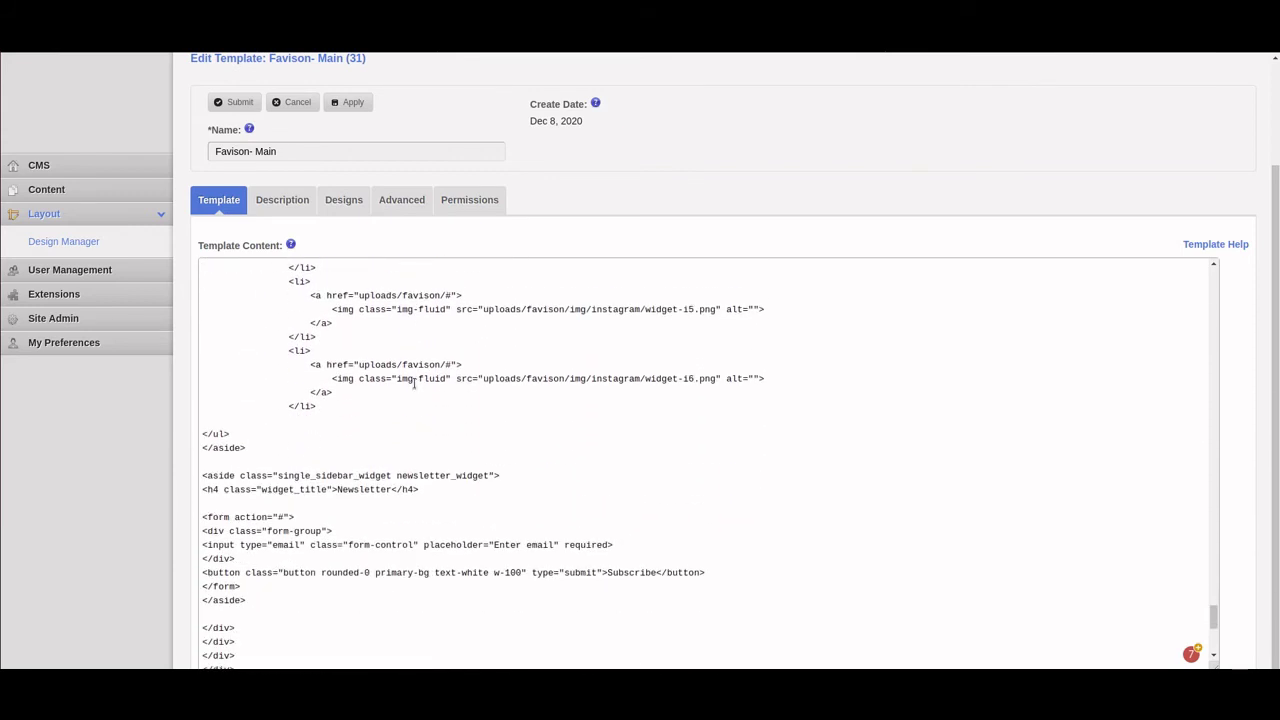
pyautogui.scroll(-3, 414, 383)
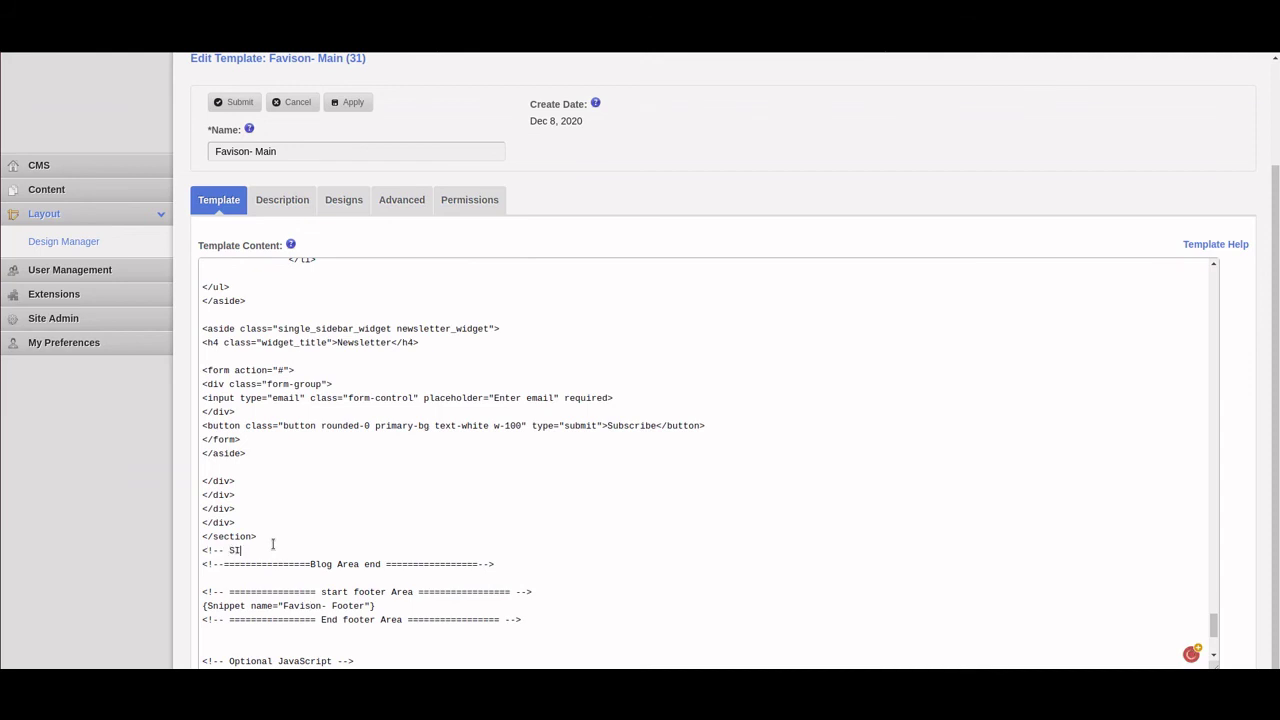
pyautogui.write('DE NAV BAR --->')
pyautogui.press('Return')
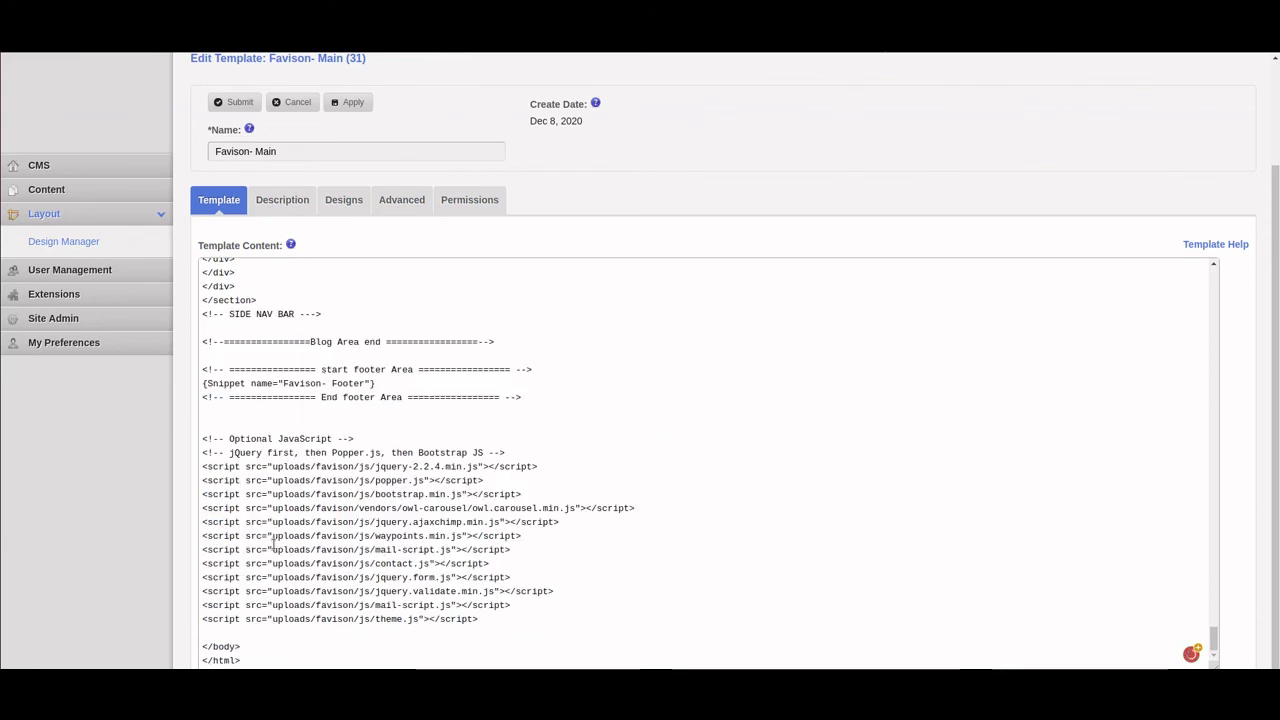
# - Cut the col-lg-4 sidebar block and put {Snippet name="Favison- SideNavBar"} between SIDE NAV BAR comments
pyautogui.scroll(3, 272, 543)
pyautogui.moveTo(266, 483); pyautogui.dragTo(188, 392)
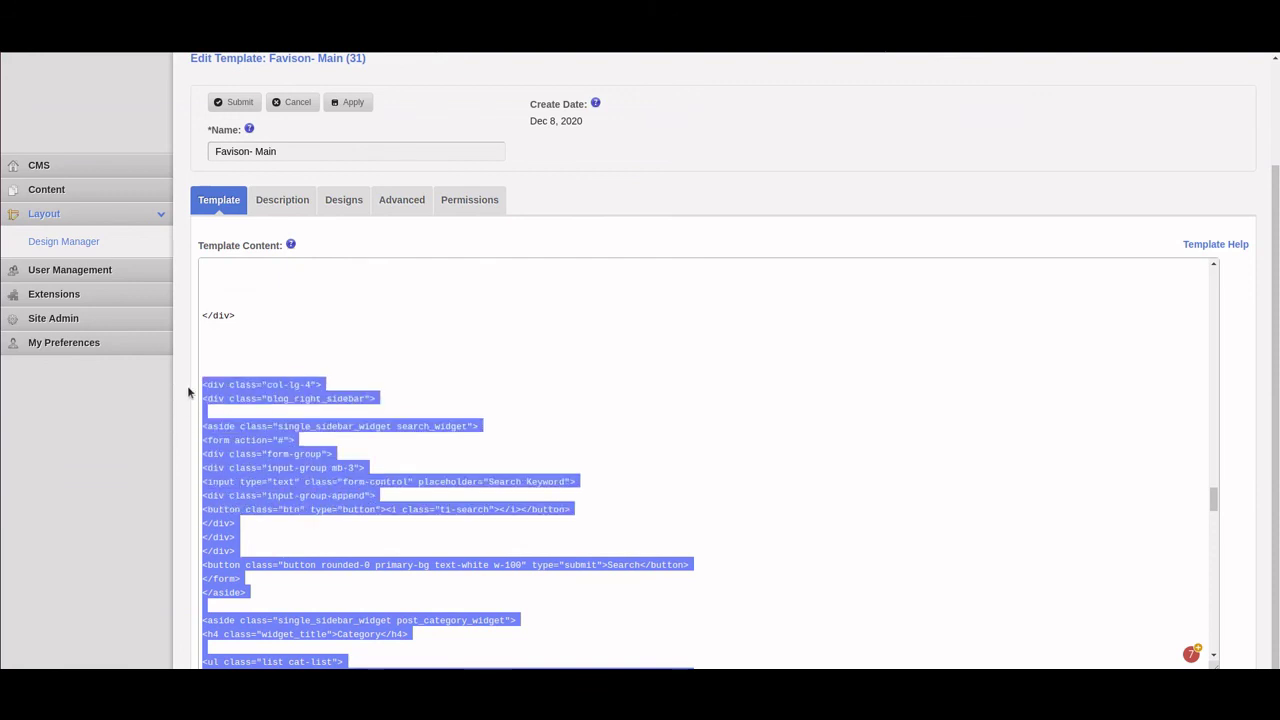
pyautogui.press('Delete')
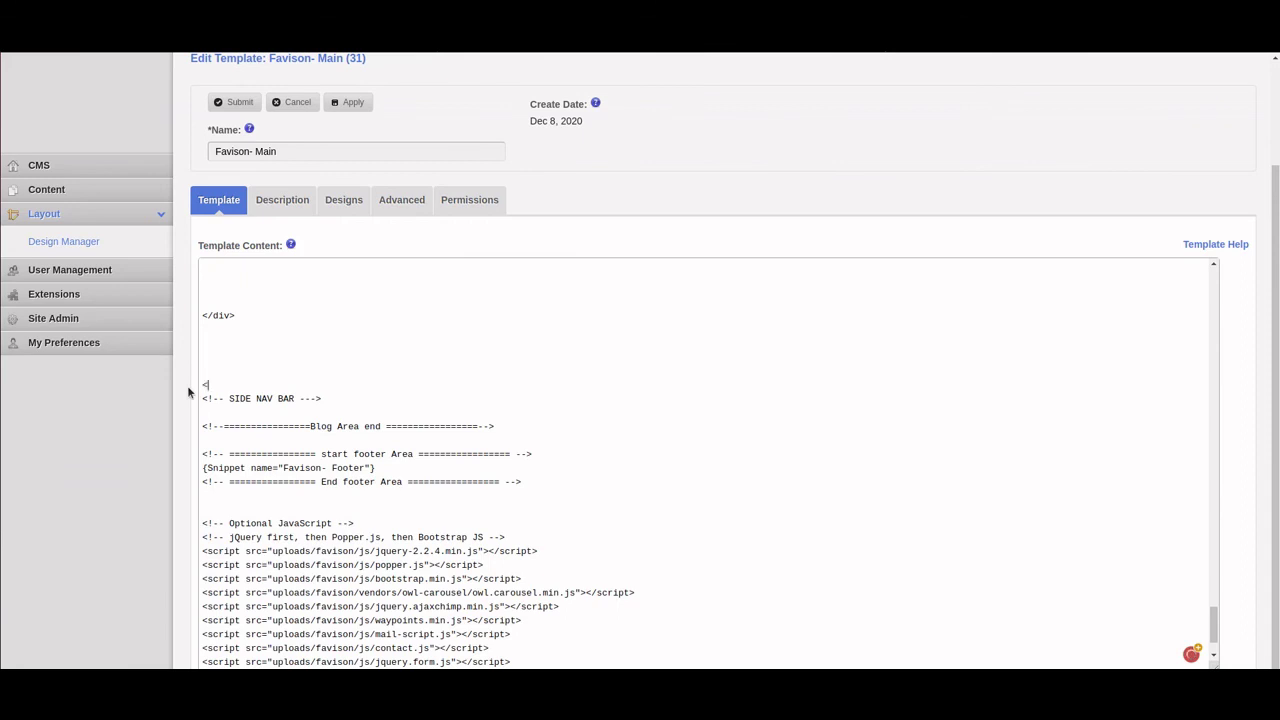
pyautogui.write('<!--- SIDE NAV BAR --->')
pyautogui.press('Return')
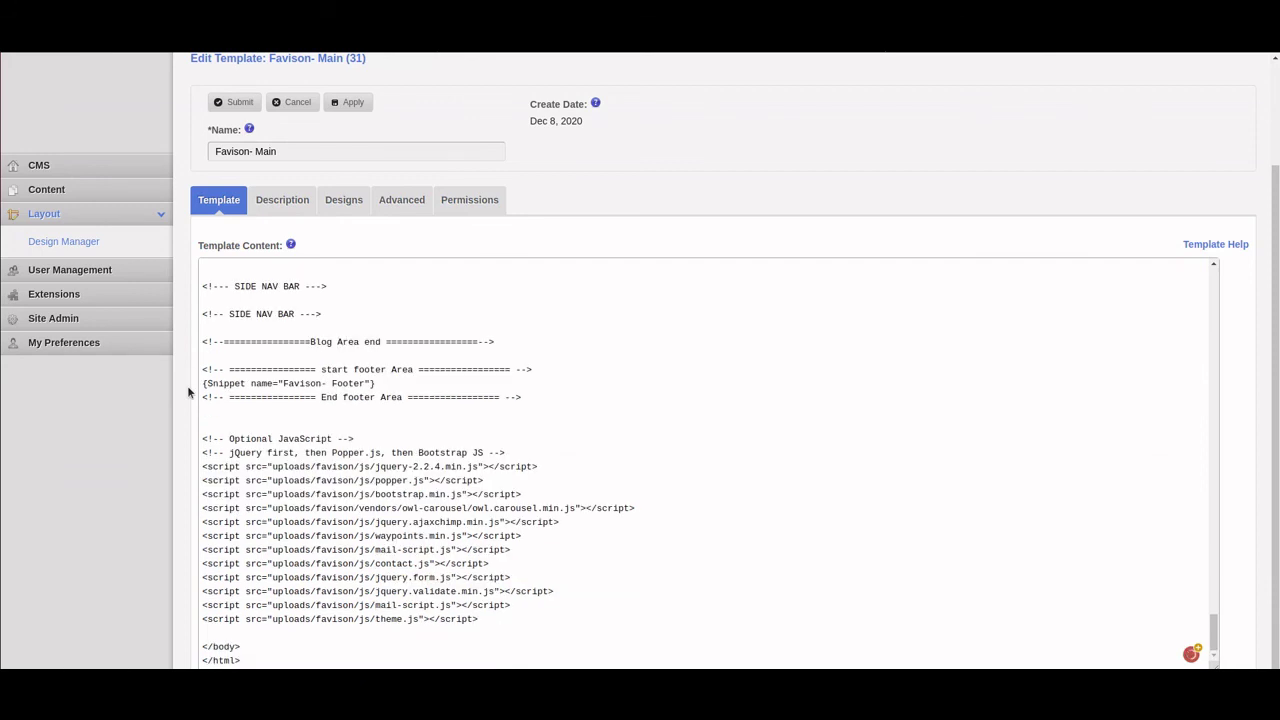
pyautogui.write('{Snippet name="Favison- Siden')
pyautogui.press('BackSpace')
pyautogui.write('Nav')
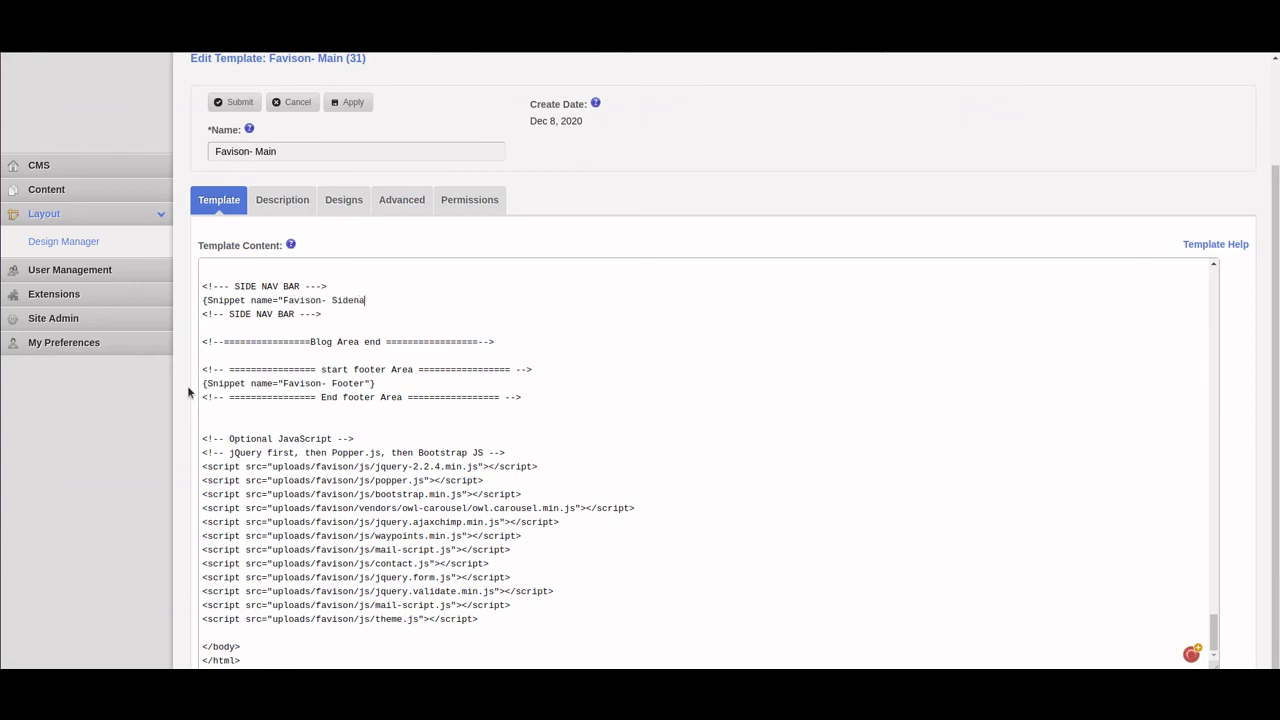
pyautogui.write('Bar"}')
# - Apply the template, then create the Favison- SideNavBar snippet containing the pasted sidebar markup
pyautogui.click(348, 102)
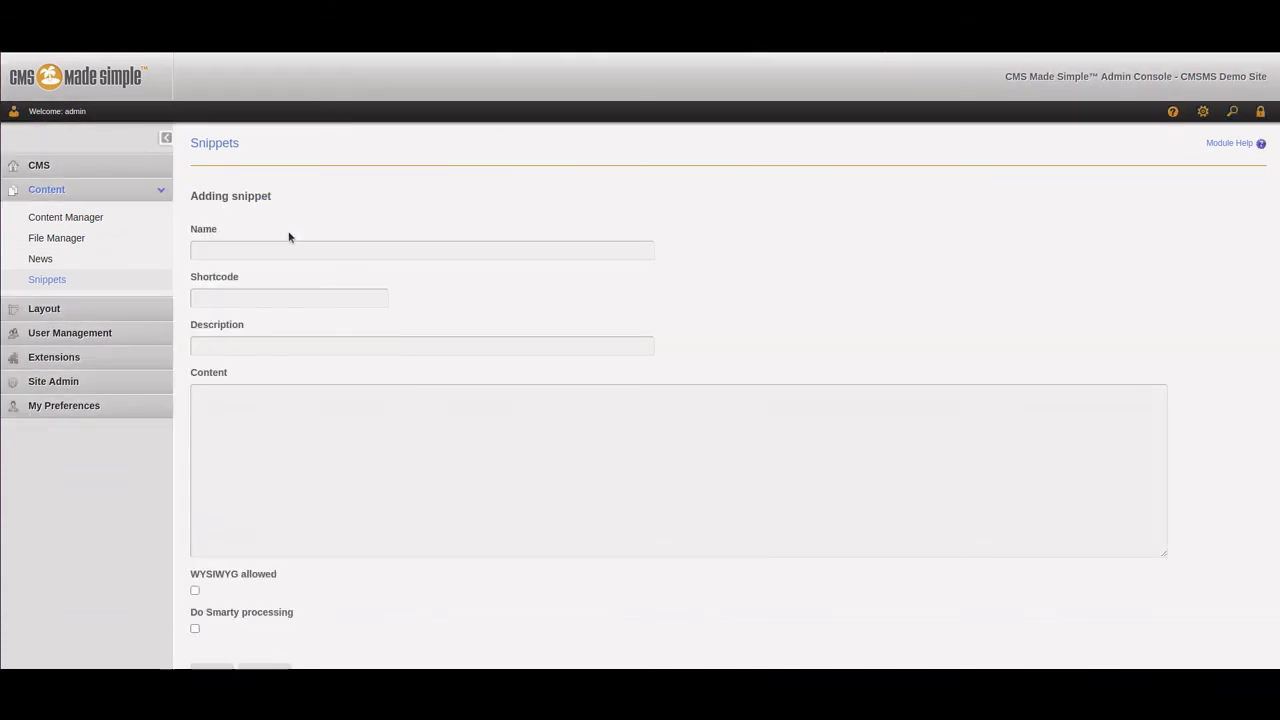
pyautogui.click(290, 249)
pyautogui.write('Fa')
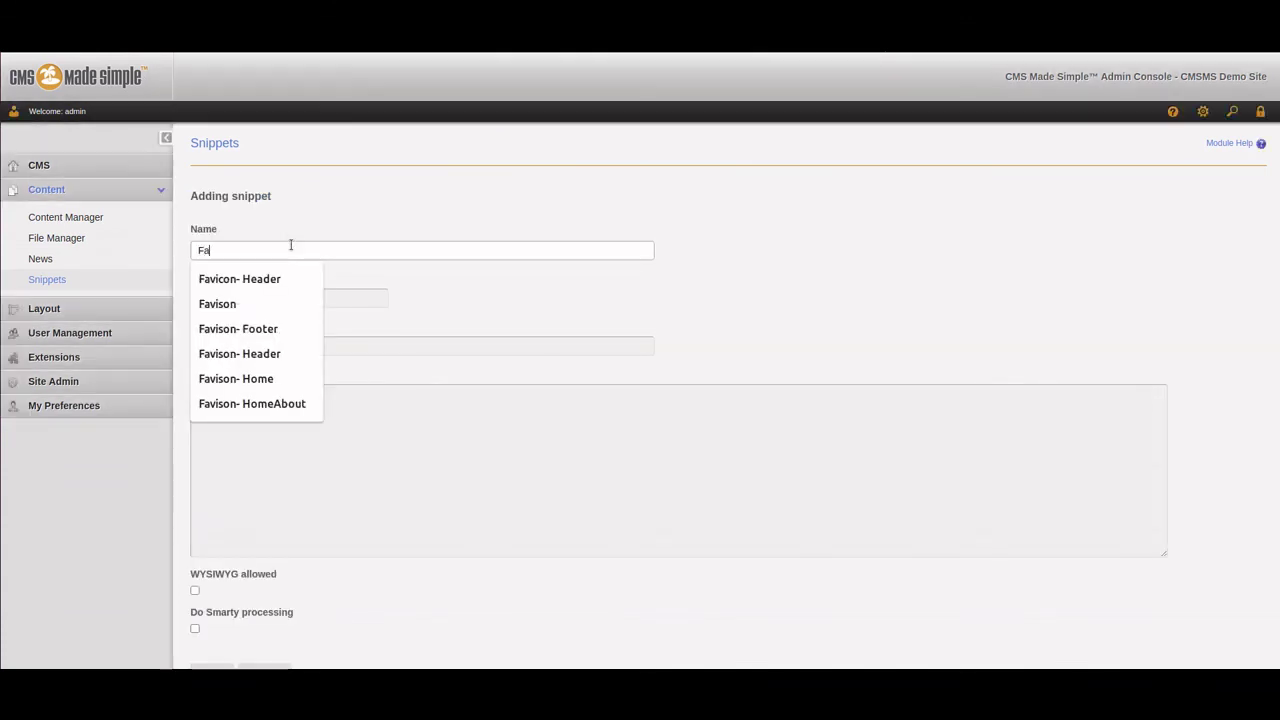
pyautogui.write('vison- SideNavBar')
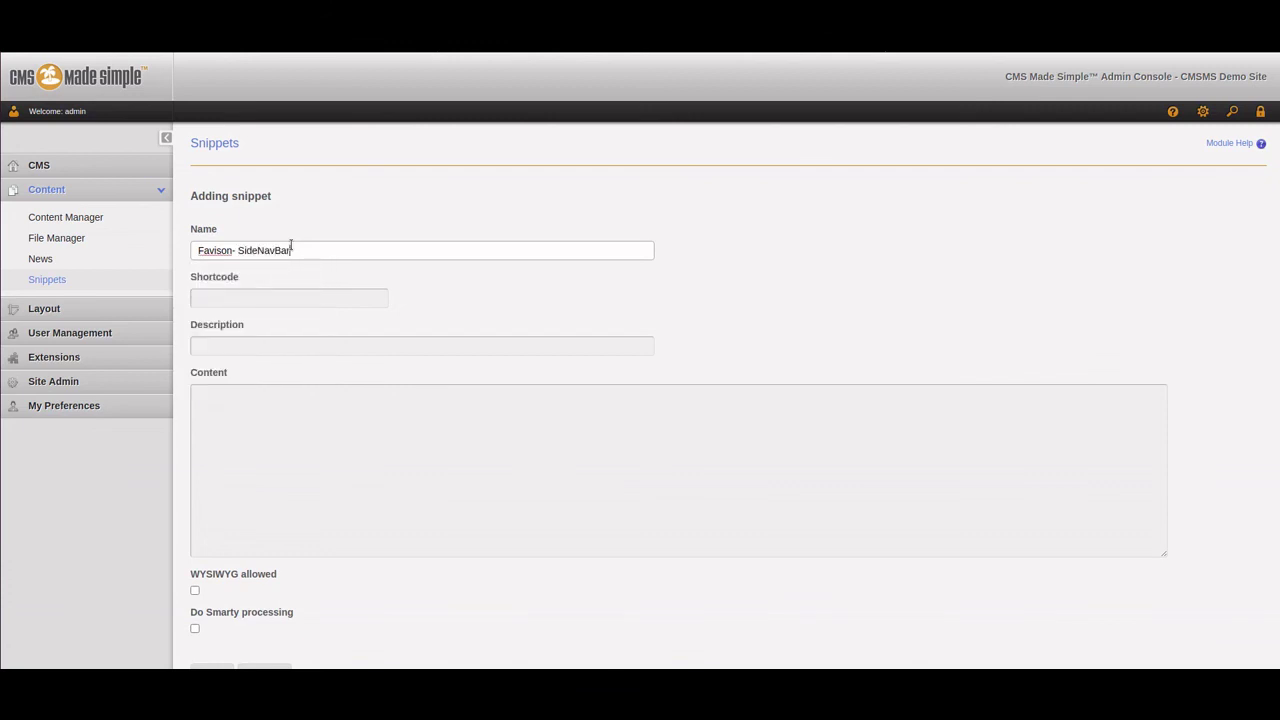
pyautogui.click(529, 446)
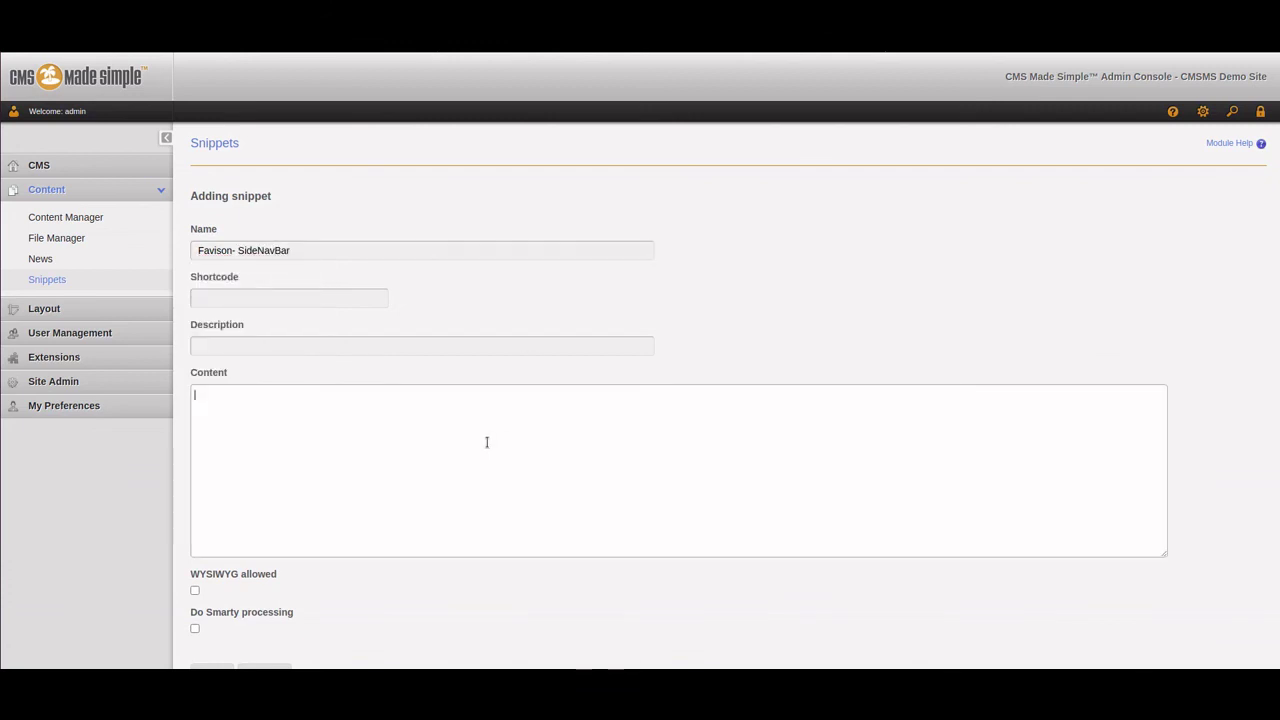
pyautogui.hotkey('ctrl', 'v')
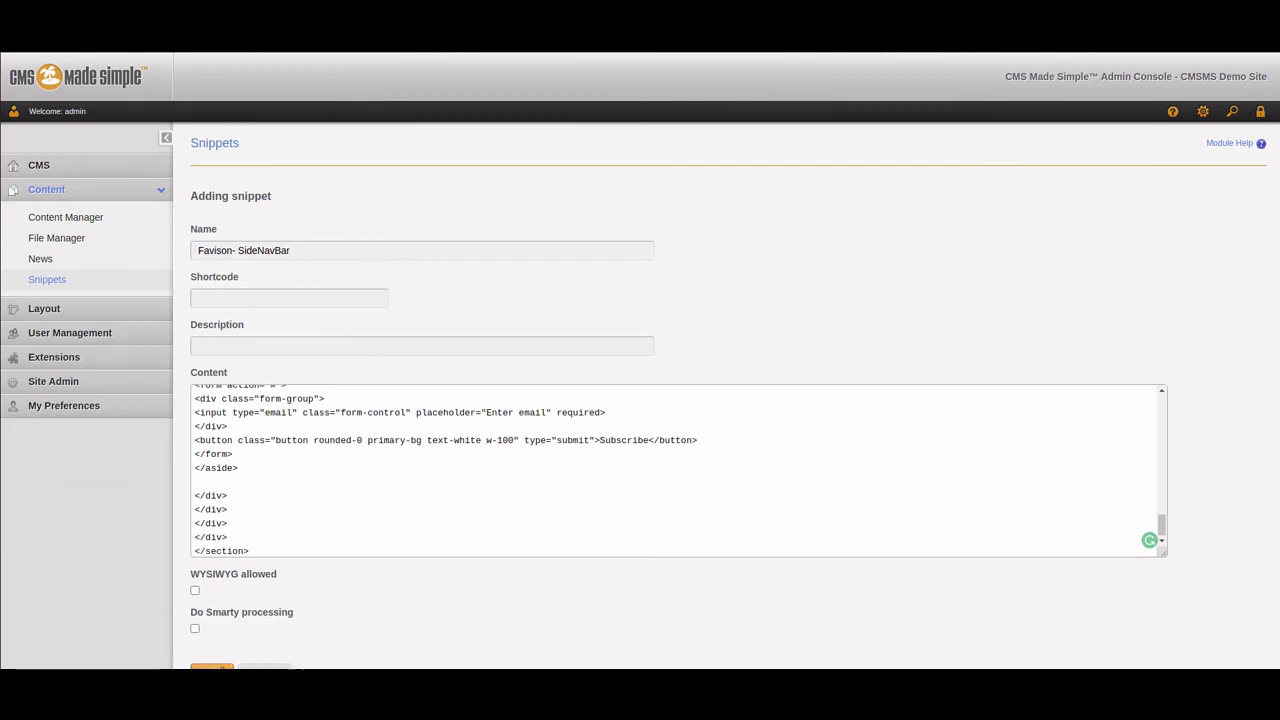
pyautogui.click(315, 199)
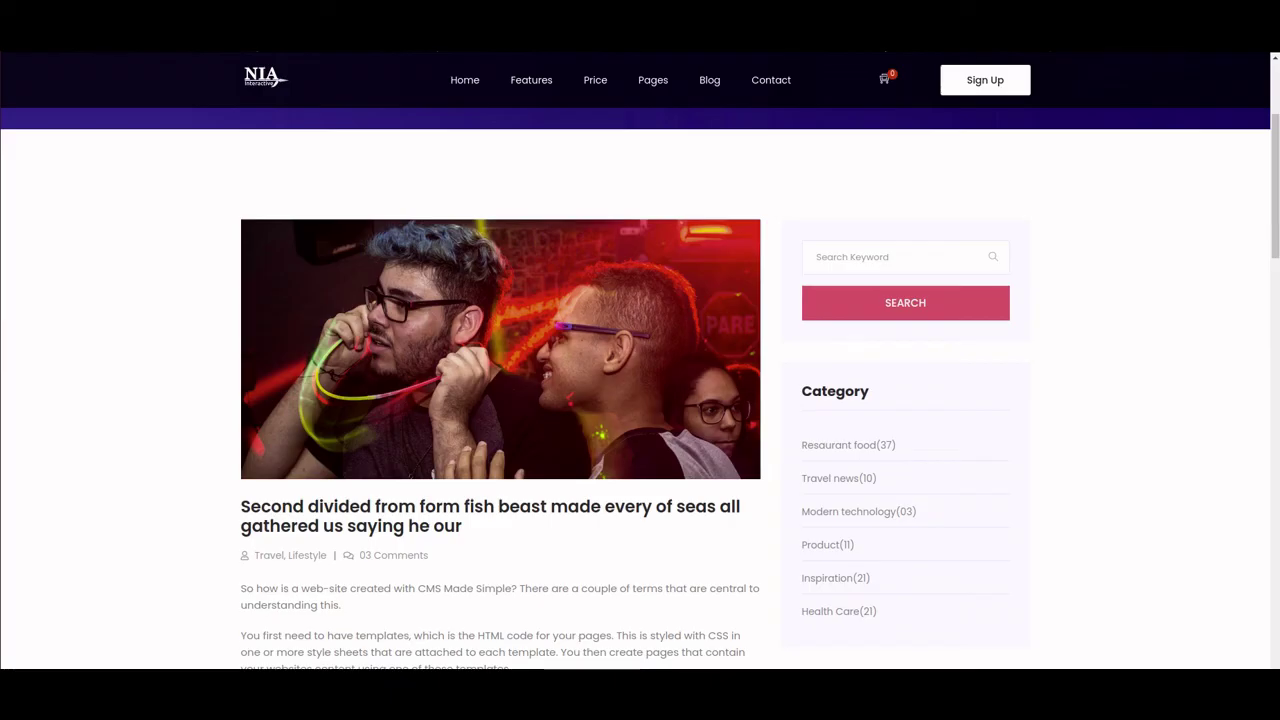
pyautogui.scroll(-3, 1109, 320)
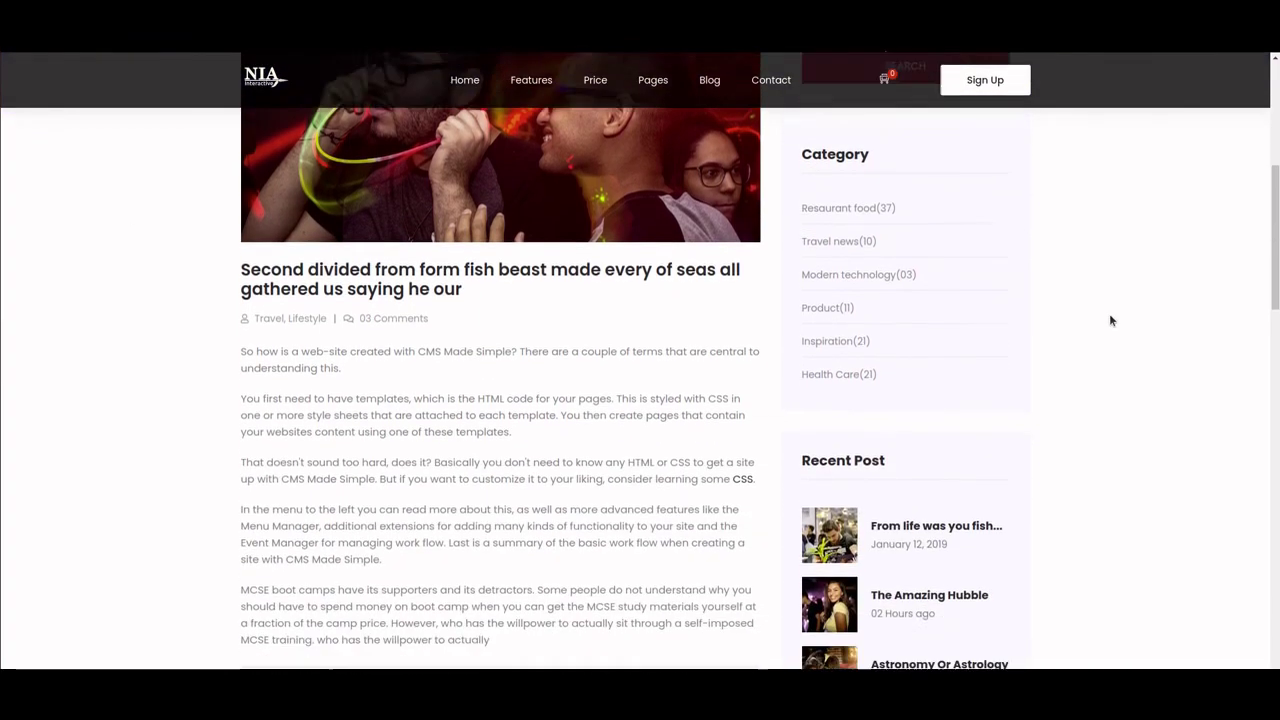
pyautogui.scroll(-5, 1109, 318)
pyautogui.scroll(7, 1109, 316)
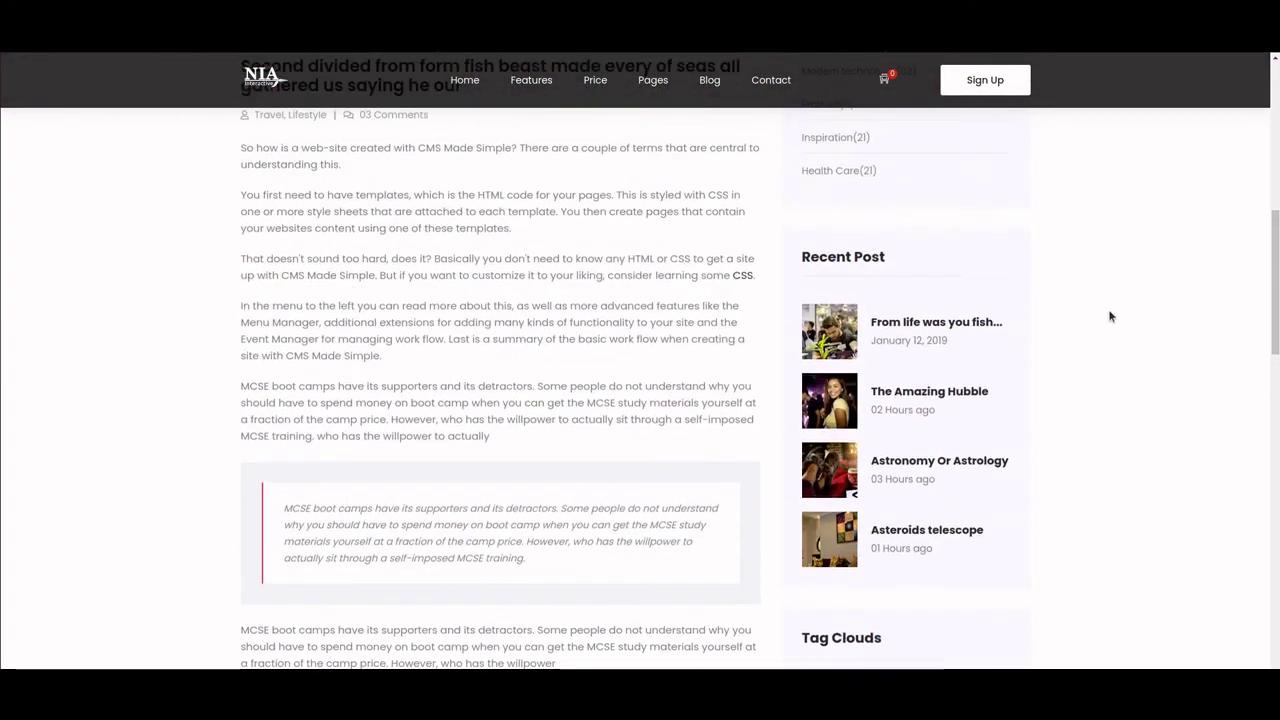
pyautogui.scroll(3, 1109, 316)
pyautogui.scroll(1, 1055, 312)
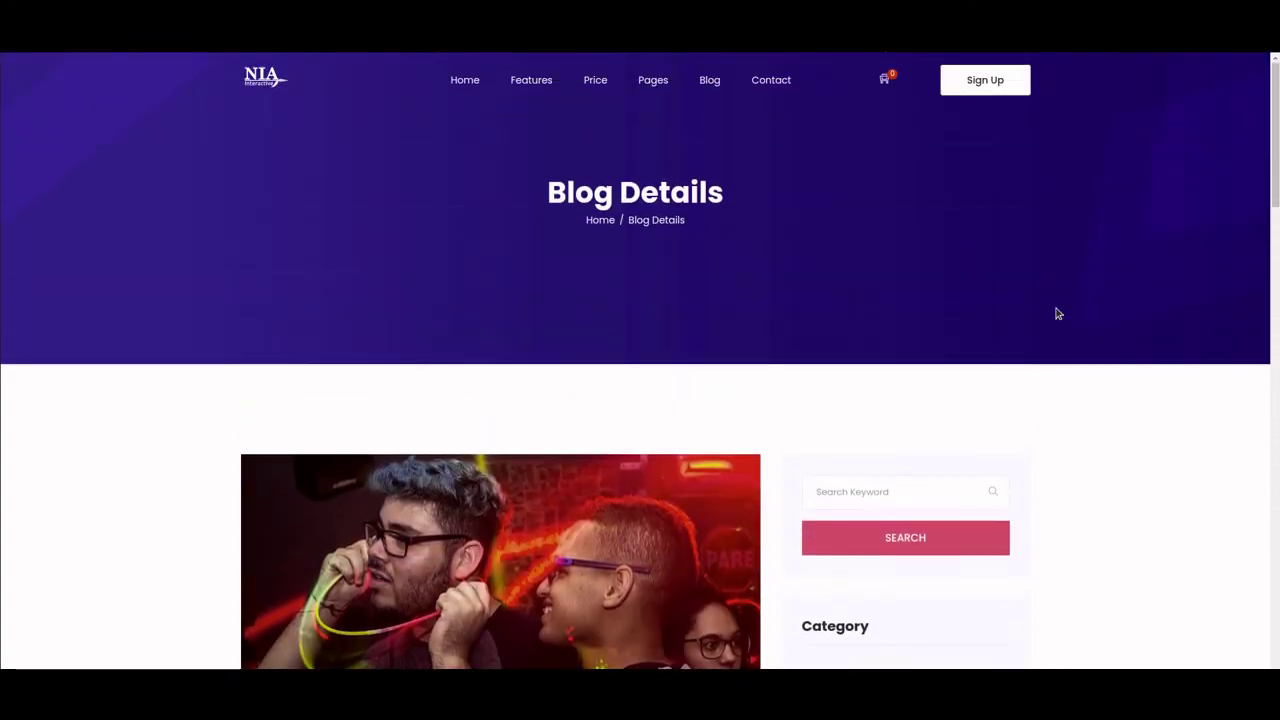